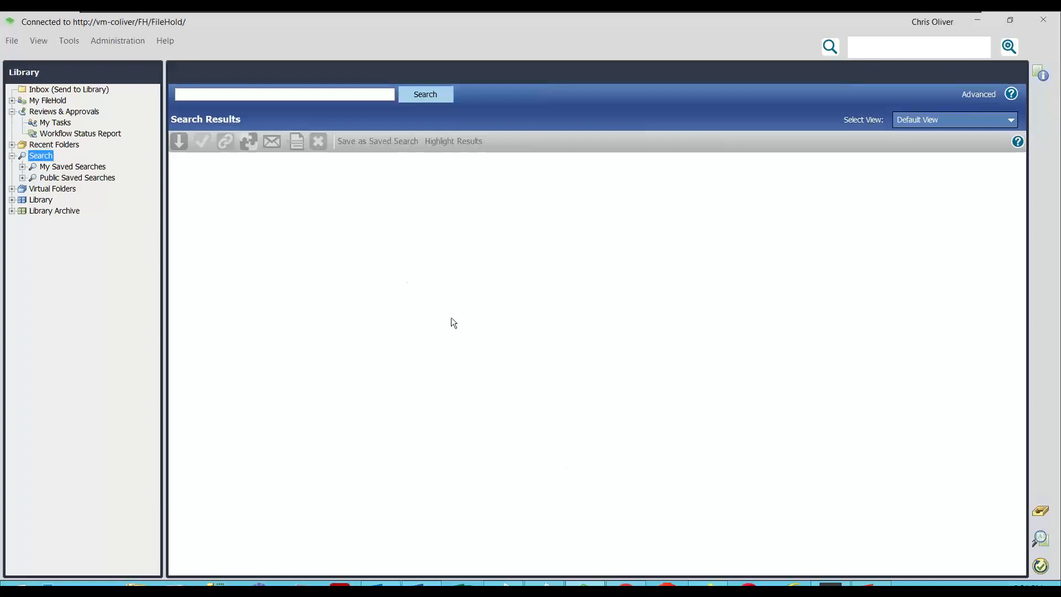
Search the document library for 123456
{"action": "left_click", "coordinate": [353, 96]}
{"action": "type", "text": "123456"}
{"action": "key", "text": "Return"}
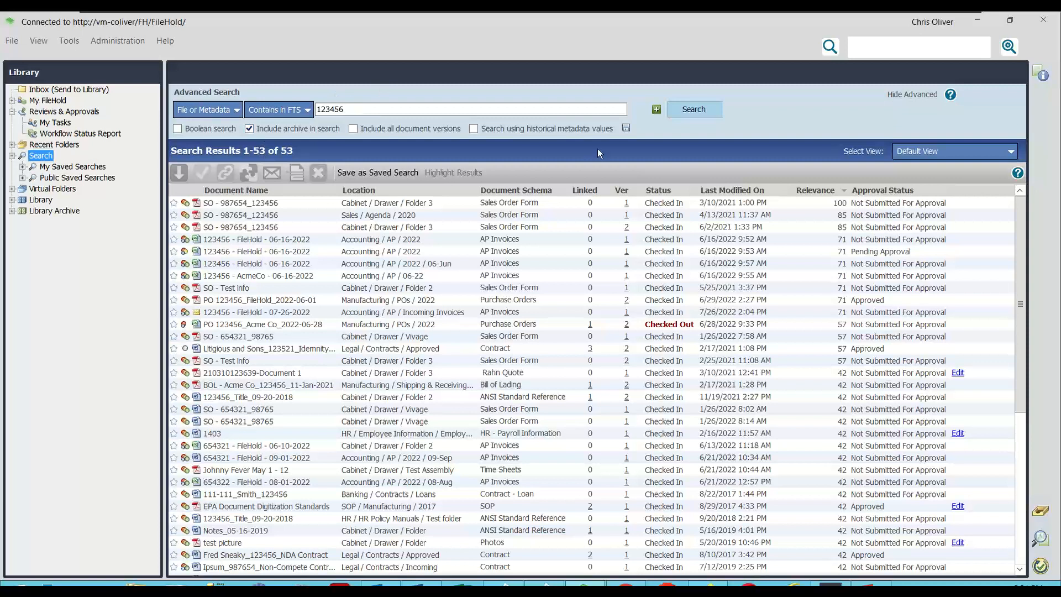
Save the search settings with the archive included, and save them again with Include archive in search turned off
{"action": "left_click", "coordinate": [625, 129]}
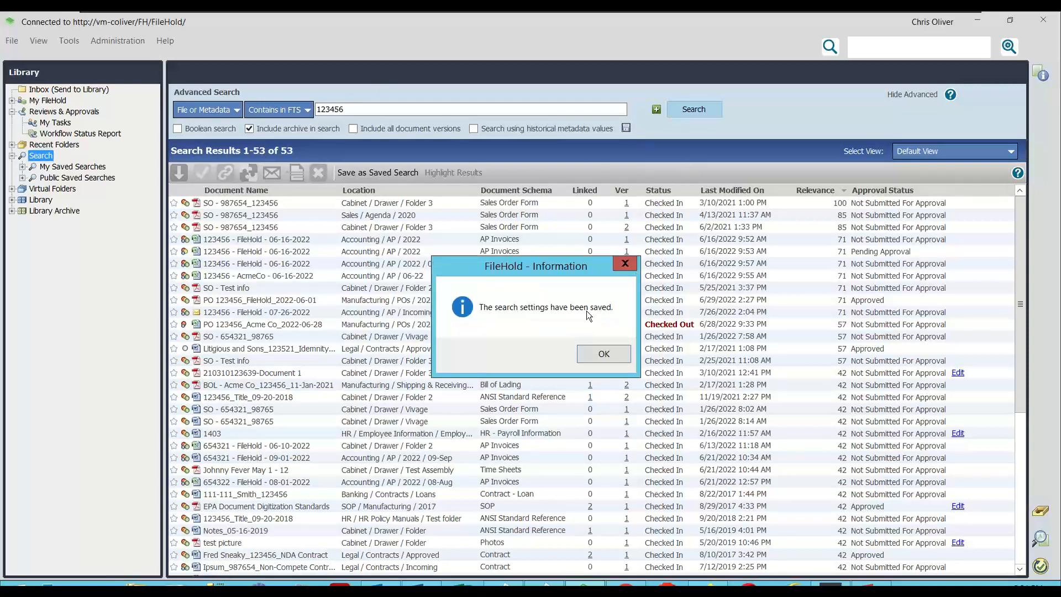
{"action": "left_click", "coordinate": [597, 353]}
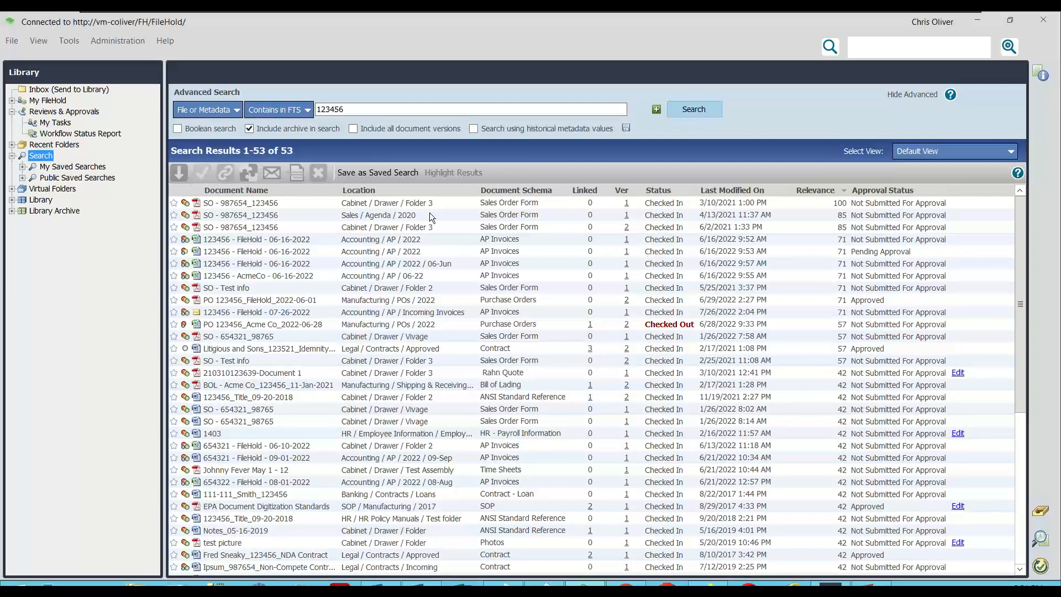
{"action": "left_click", "coordinate": [248, 129]}
{"action": "left_click", "coordinate": [626, 128]}
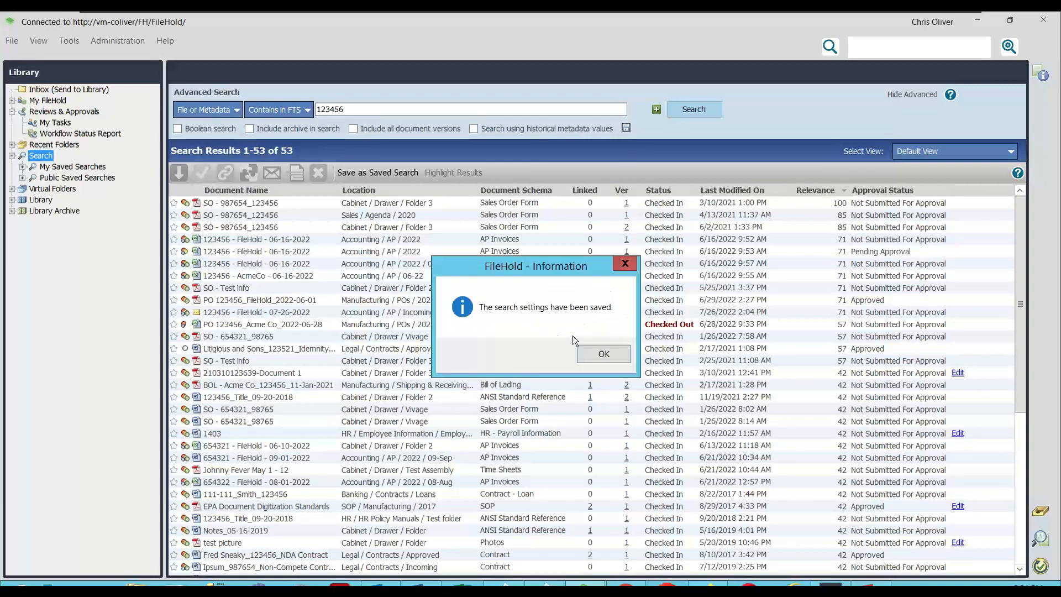
{"action": "left_click", "coordinate": [602, 354]}
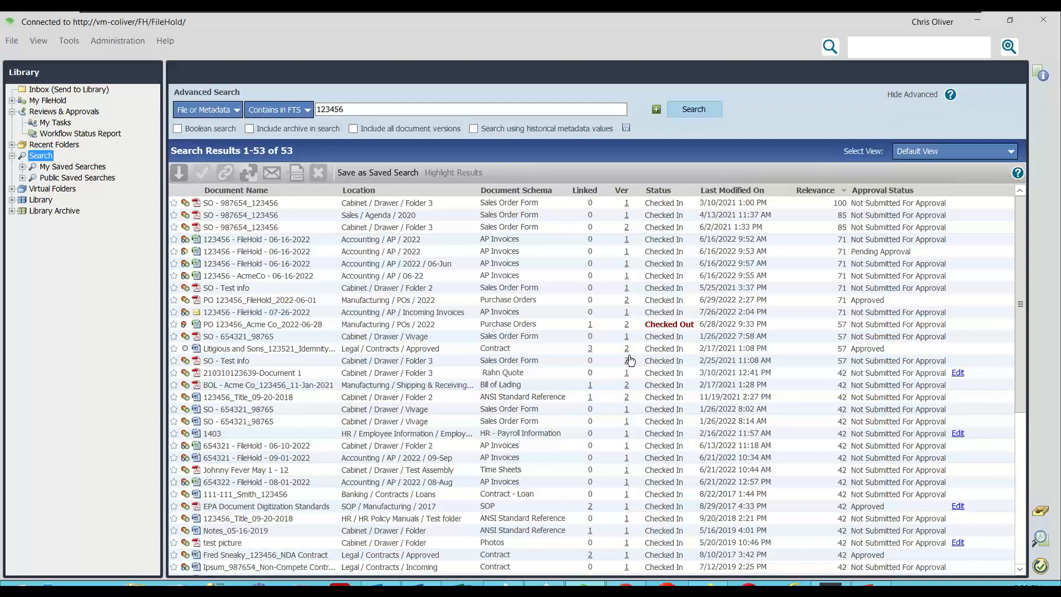
Save the current search as a new personal saved search named 123456
{"action": "left_click", "coordinate": [398, 172]}
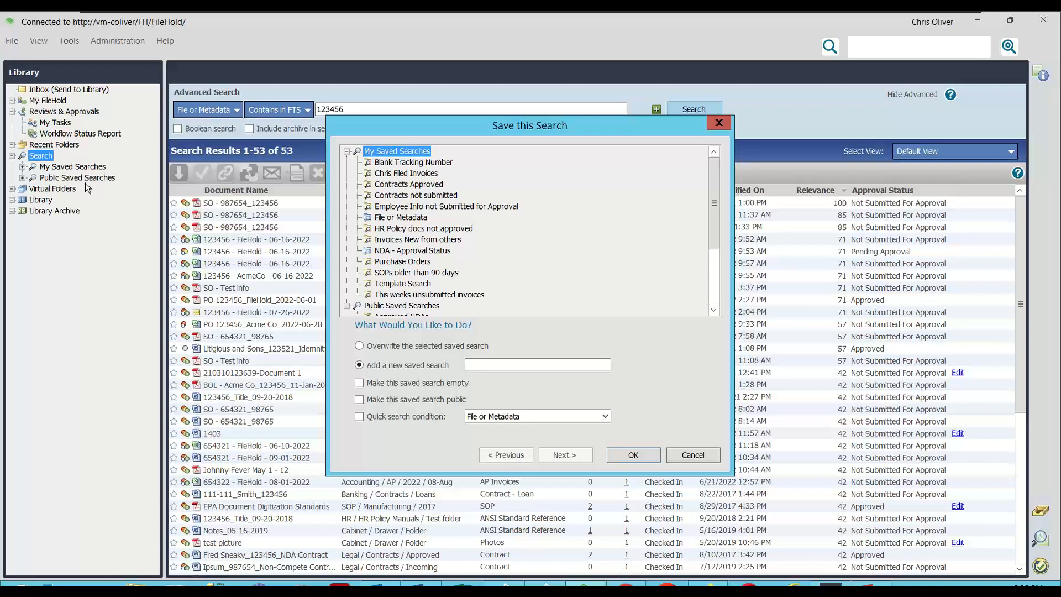
{"action": "left_click", "coordinate": [497, 363]}
{"action": "type", "text": "12"}
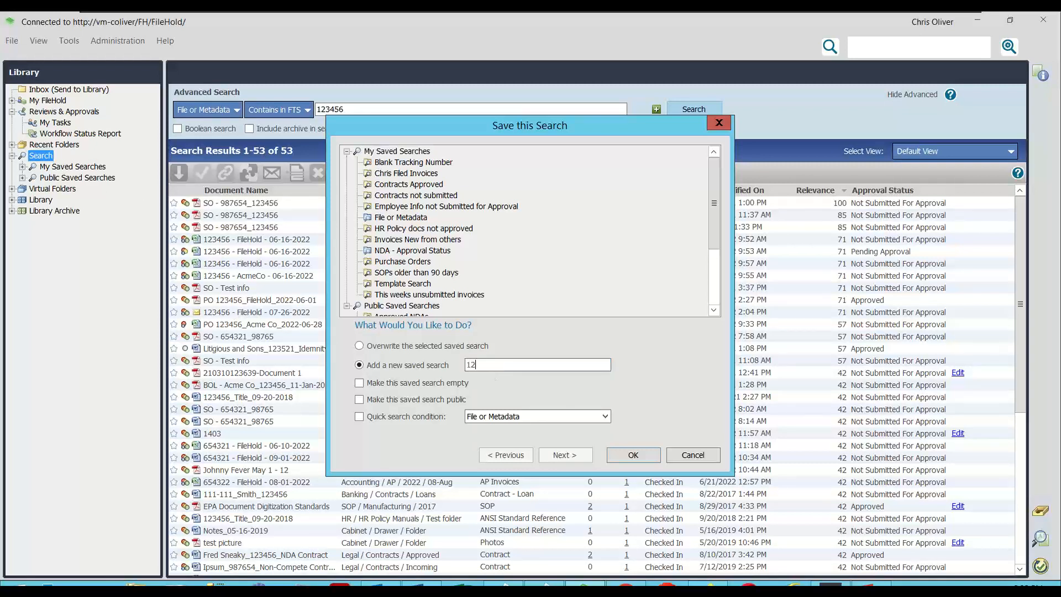
{"action": "type", "text": "3456"}
{"action": "left_click", "coordinate": [615, 455]}
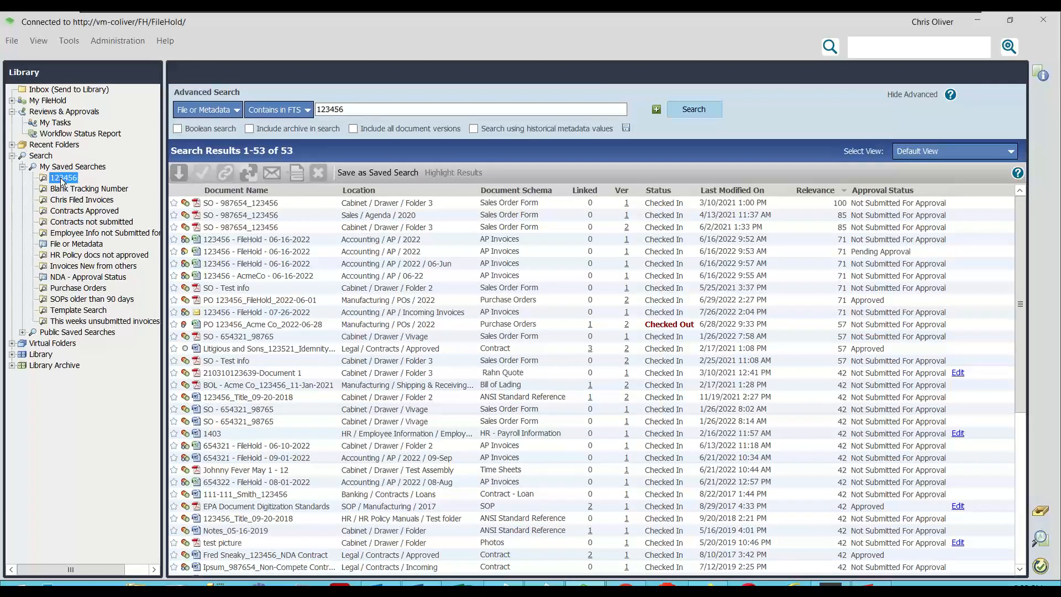
Leave the results for the Inbox and run the 123456 saved search from My Saved Searches
{"action": "left_click", "coordinate": [55, 90]}
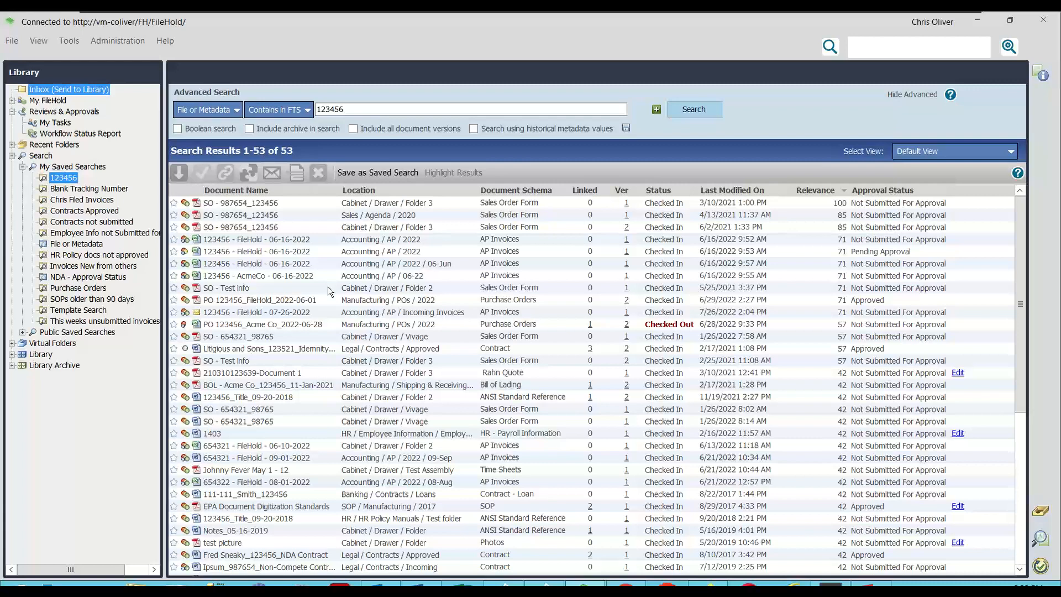
{"action": "left_click", "coordinate": [71, 89]}
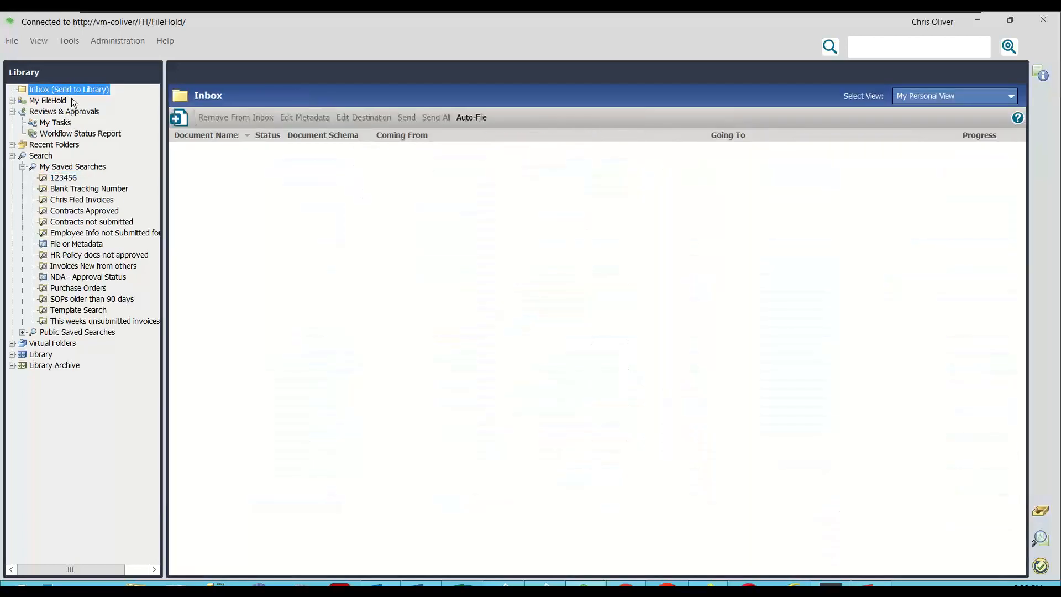
{"action": "left_click", "coordinate": [54, 178]}
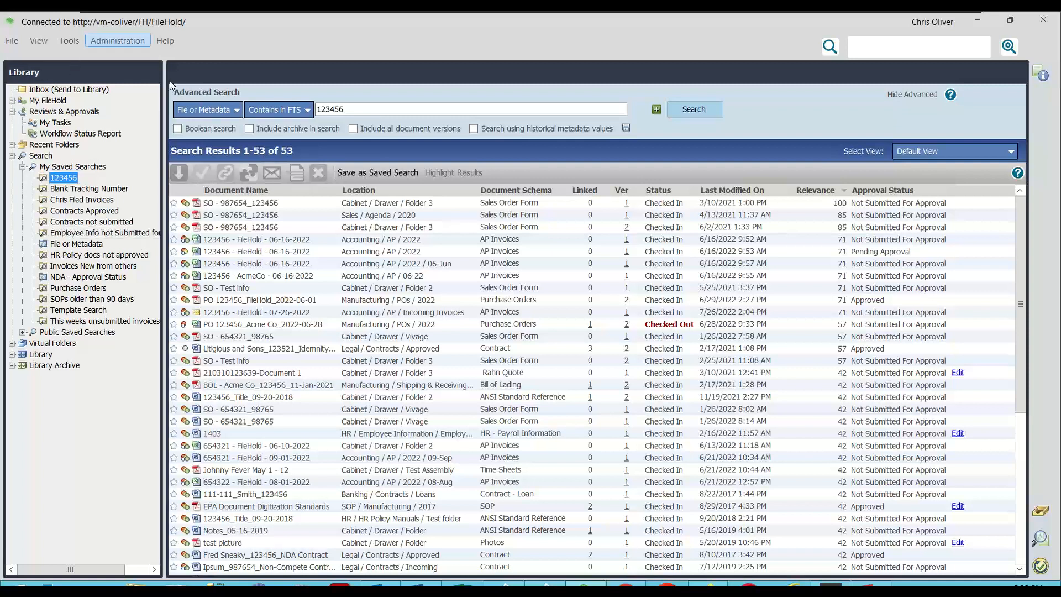
Change the search condition to the common metadata field PO Number, keeping the search value, and run the search
{"action": "left_click", "coordinate": [214, 111]}
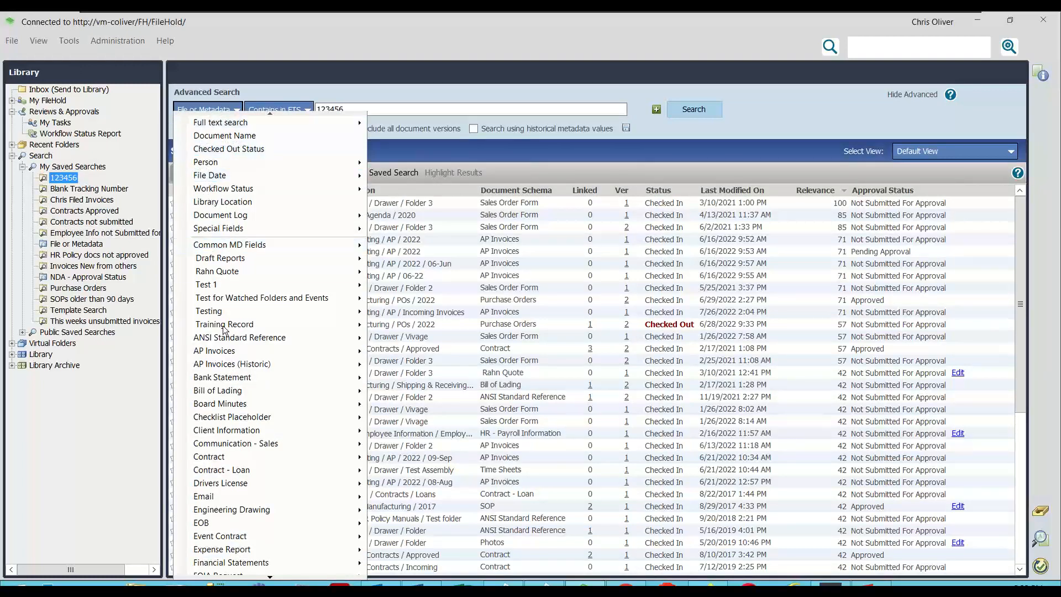
{"action": "mouse_move", "coordinate": [271, 247]}
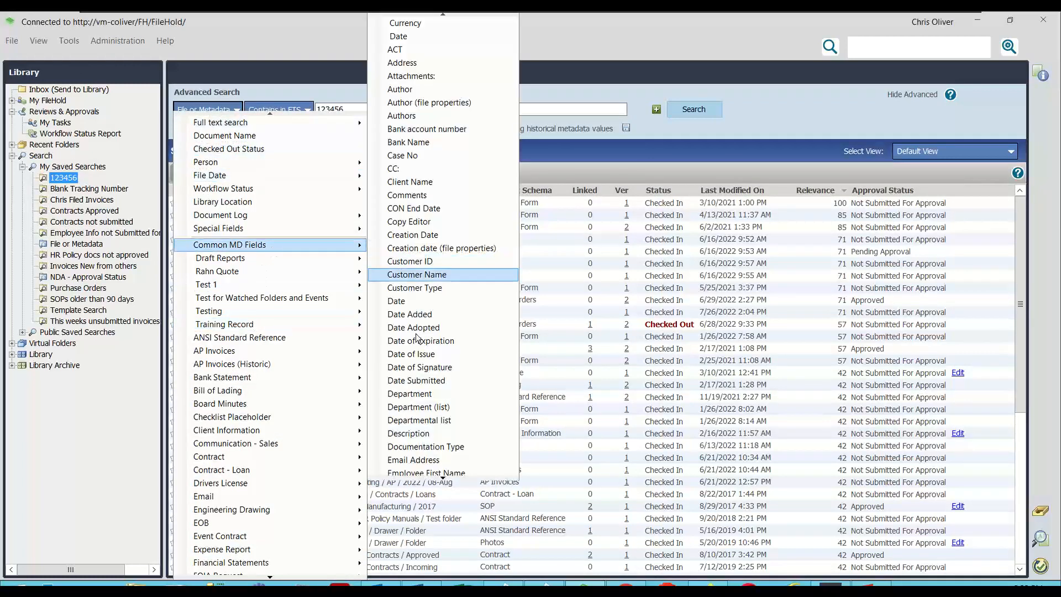
{"action": "scroll", "coordinate": [438, 425], "scroll_direction": "down", "scroll_amount": 1}
{"action": "scroll", "coordinate": [439, 425], "scroll_direction": "down", "scroll_amount": 10}
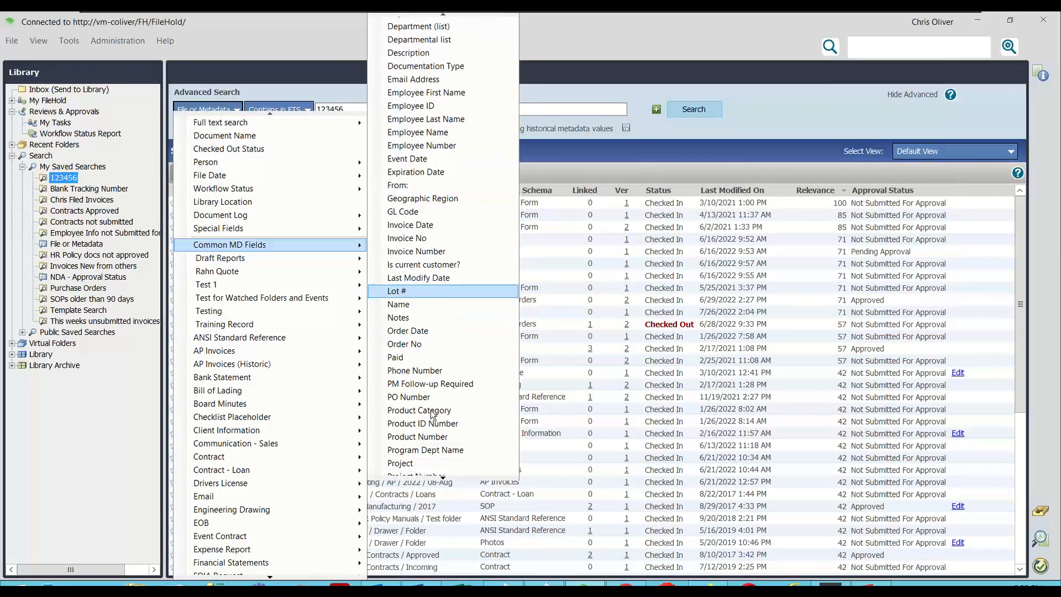
{"action": "left_click", "coordinate": [406, 397]}
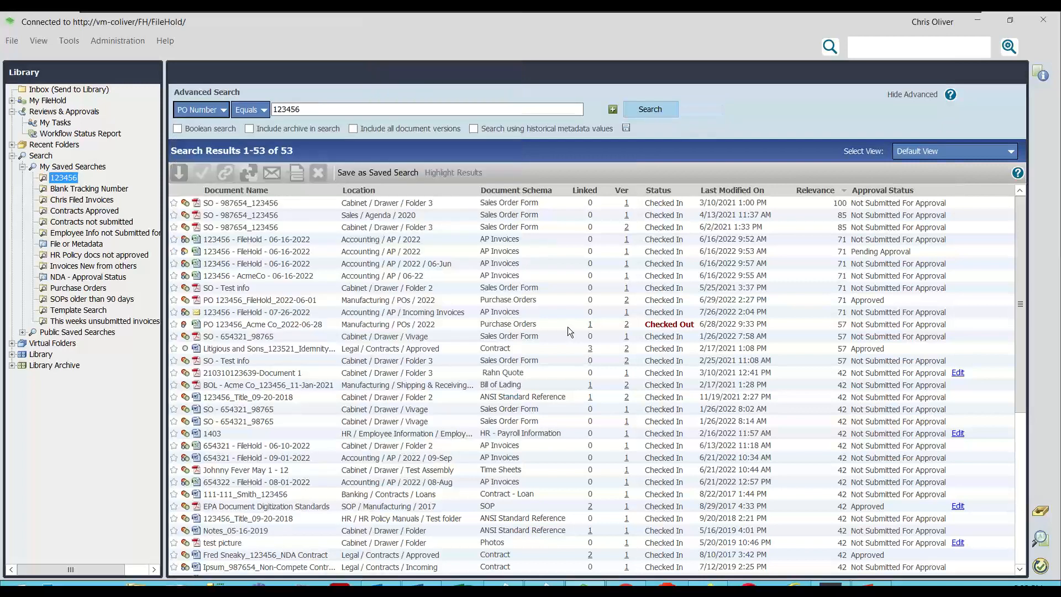
{"action": "left_click", "coordinate": [647, 110]}
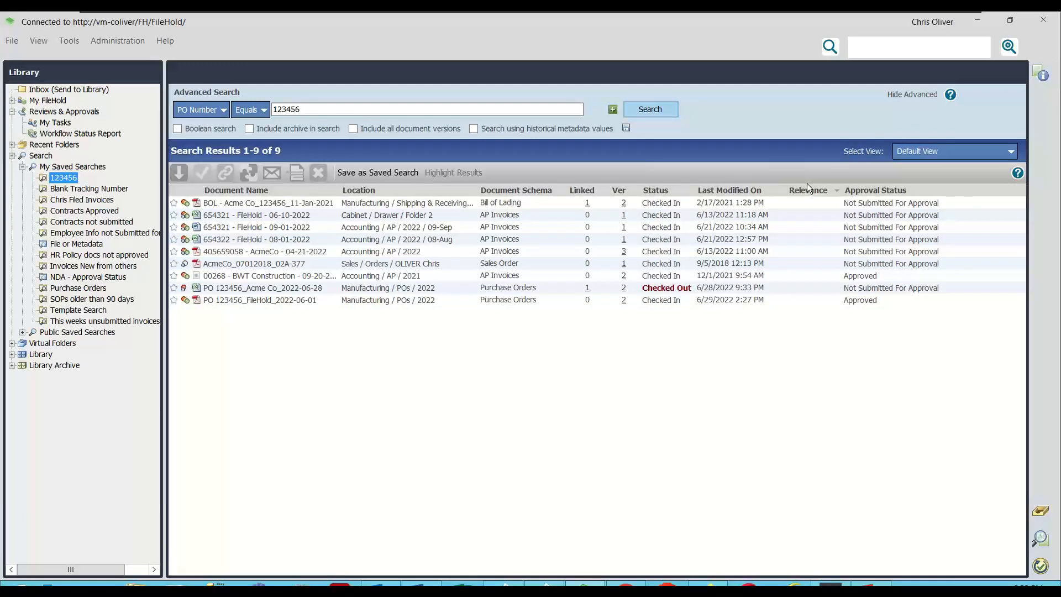
Overwrite the existing 123456 saved search with the PO Number search
{"action": "left_click", "coordinate": [400, 171]}
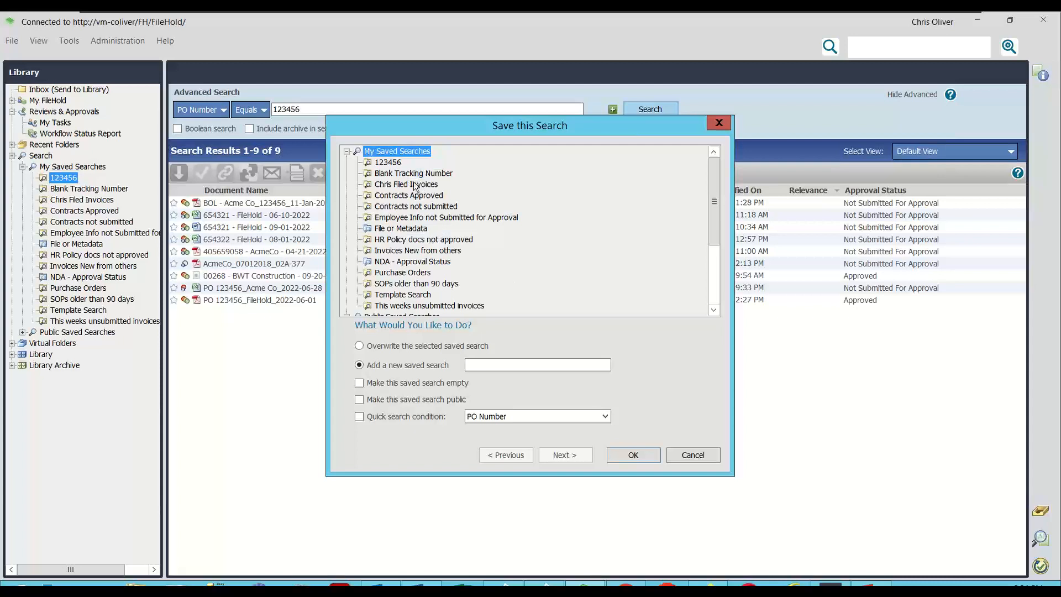
{"action": "left_click", "coordinate": [390, 163]}
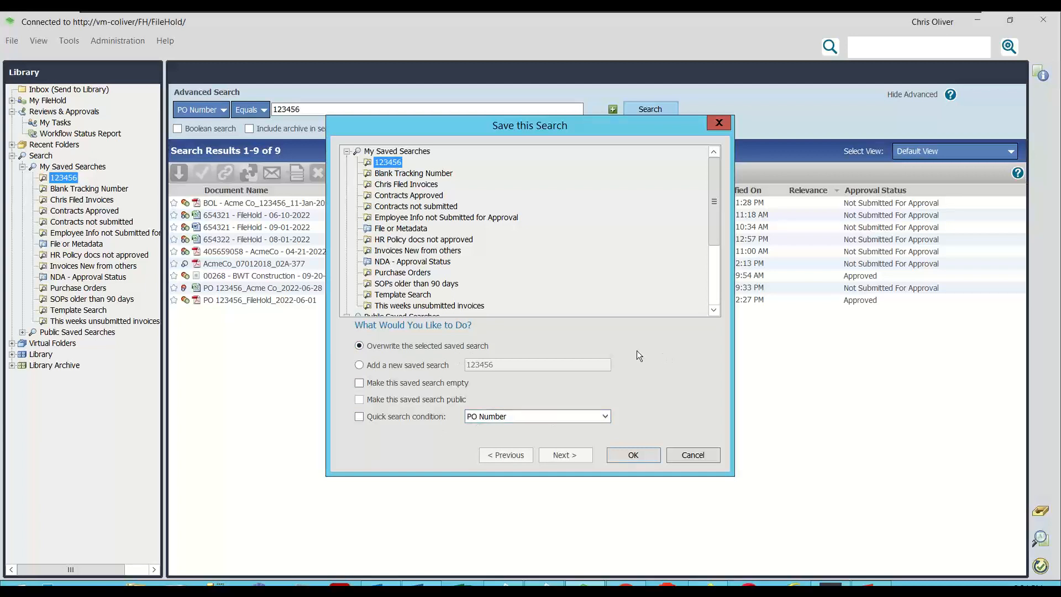
{"action": "left_click", "coordinate": [634, 456]}
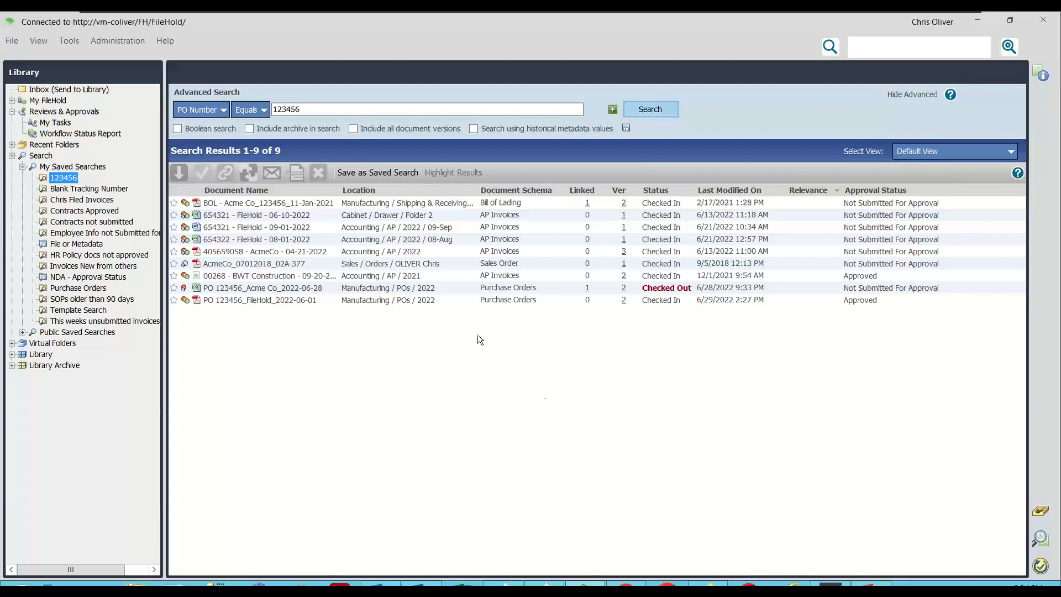
Rerun the overwritten 123456 saved search from the Inbox and view the operators available for PO Number
{"action": "left_click", "coordinate": [76, 90]}
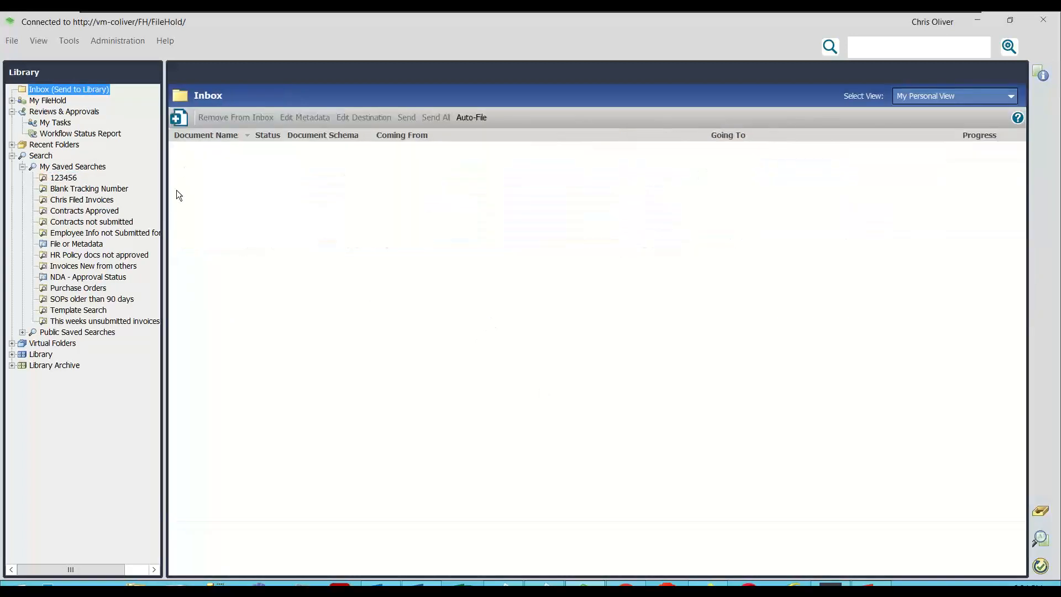
{"action": "left_click", "coordinate": [63, 177]}
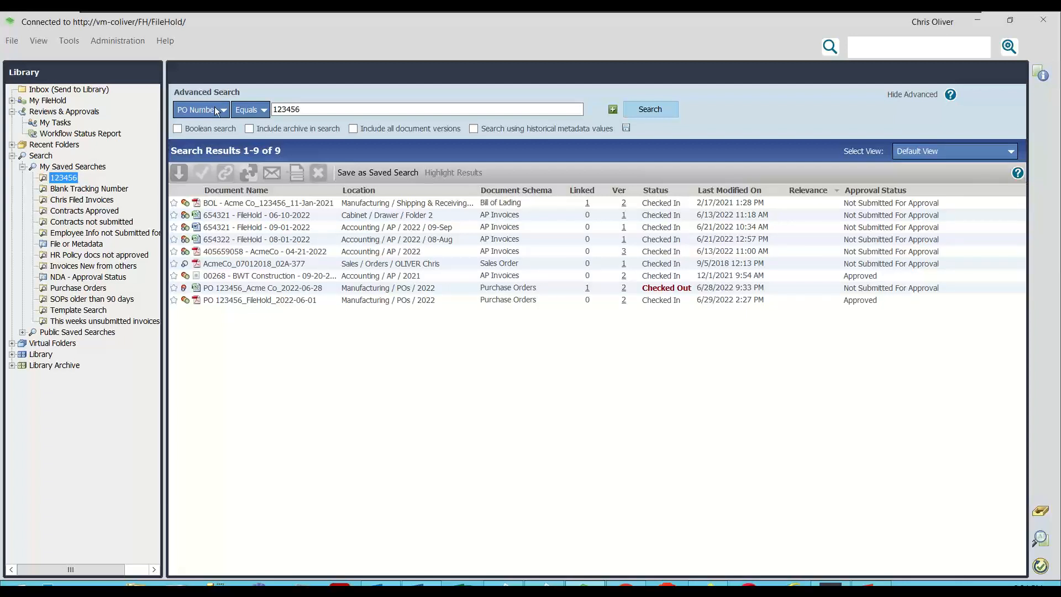
{"action": "left_click", "coordinate": [247, 111]}
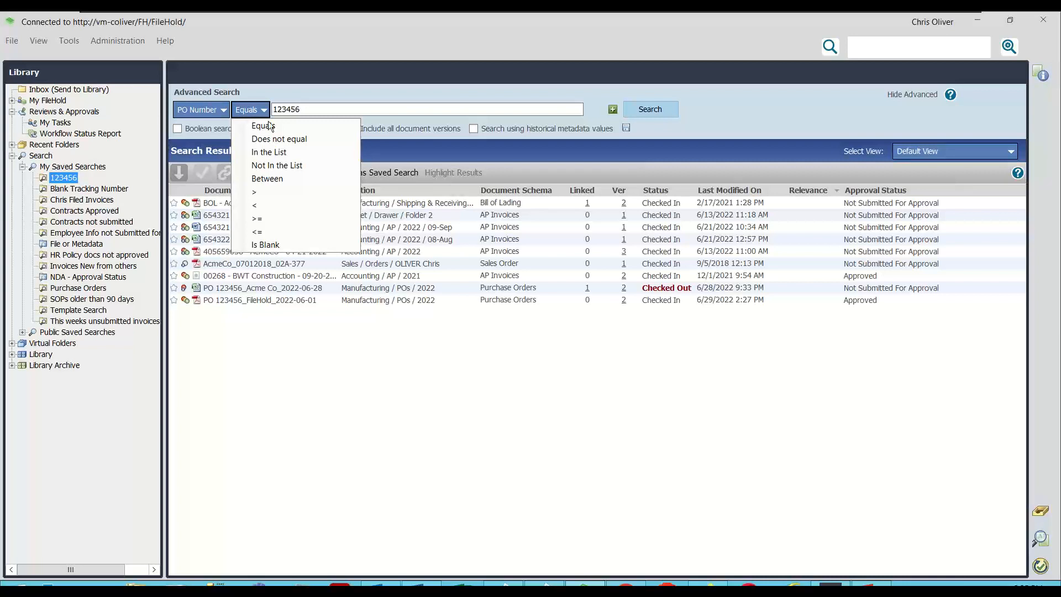
{"action": "left_click", "coordinate": [399, 357]}
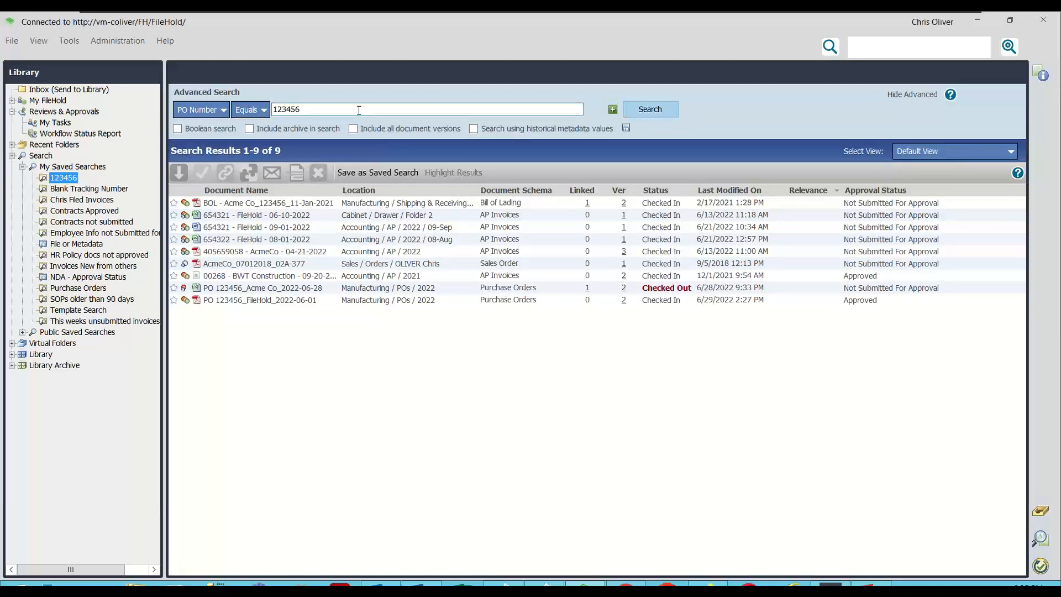
Save the PO Number search as a new, empty saved search named PO # Search
{"action": "left_click", "coordinate": [400, 172]}
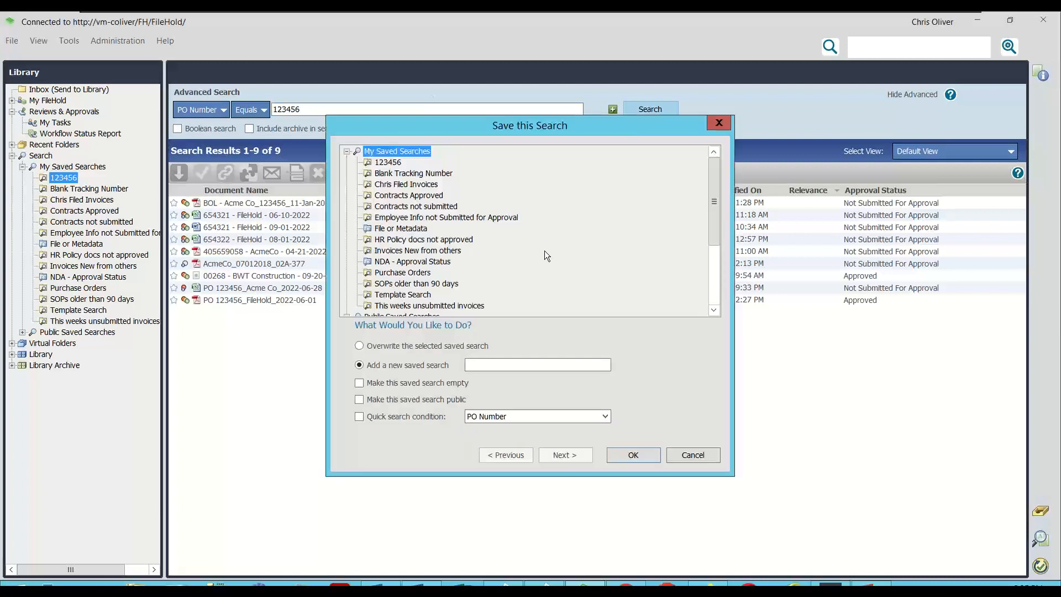
{"action": "left_click", "coordinate": [509, 365]}
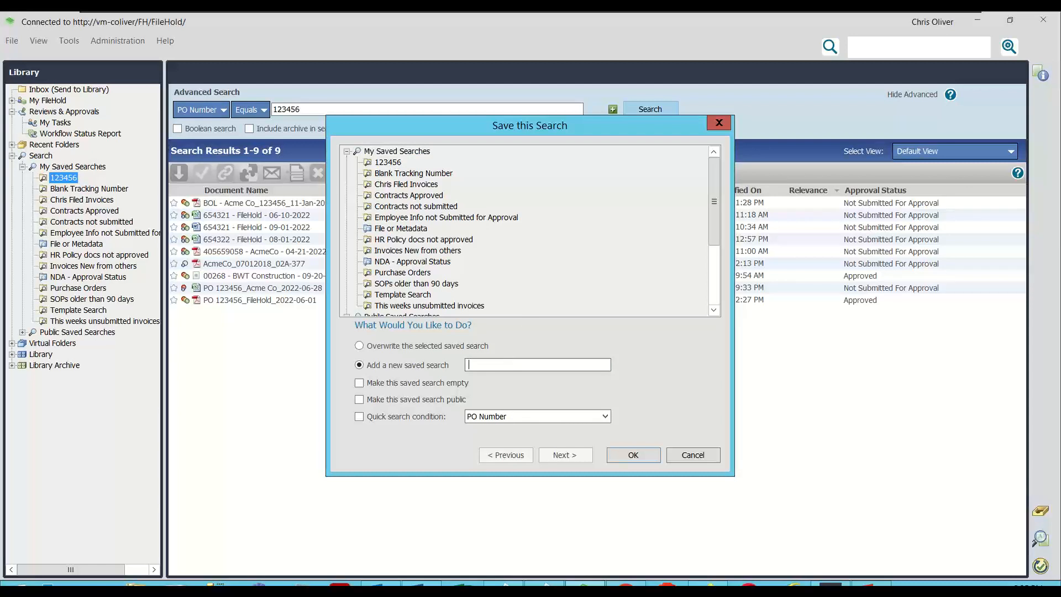
{"action": "type", "text": "PO Search"}
{"action": "left_click", "coordinate": [480, 365]}
{"action": "type", "text": "# Search"}
{"action": "left_click", "coordinate": [360, 383]}
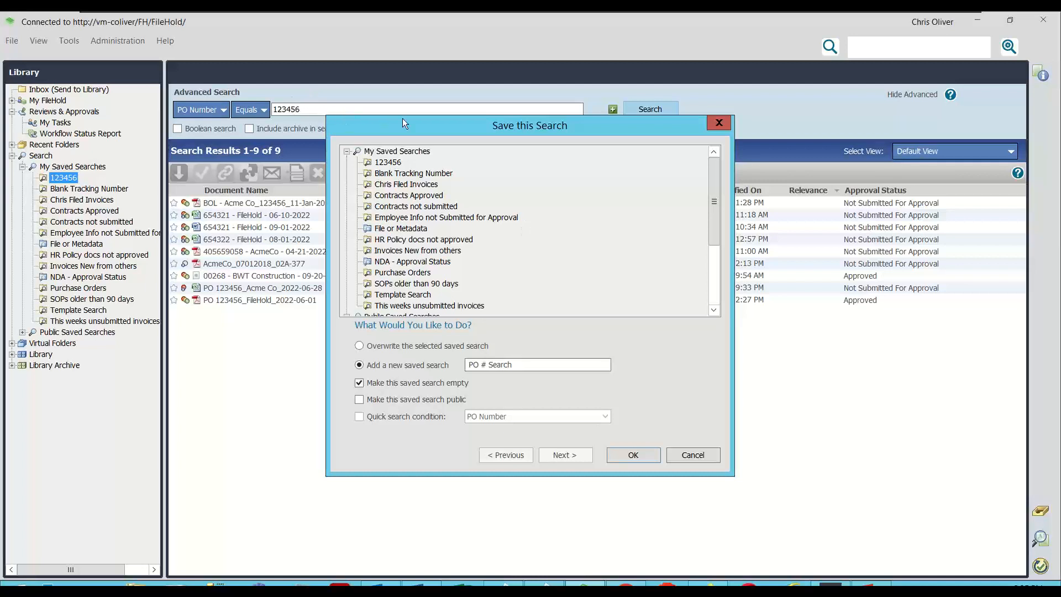
{"action": "left_click_drag", "start_coordinate": [402, 118], "coordinate": [336, 154]}
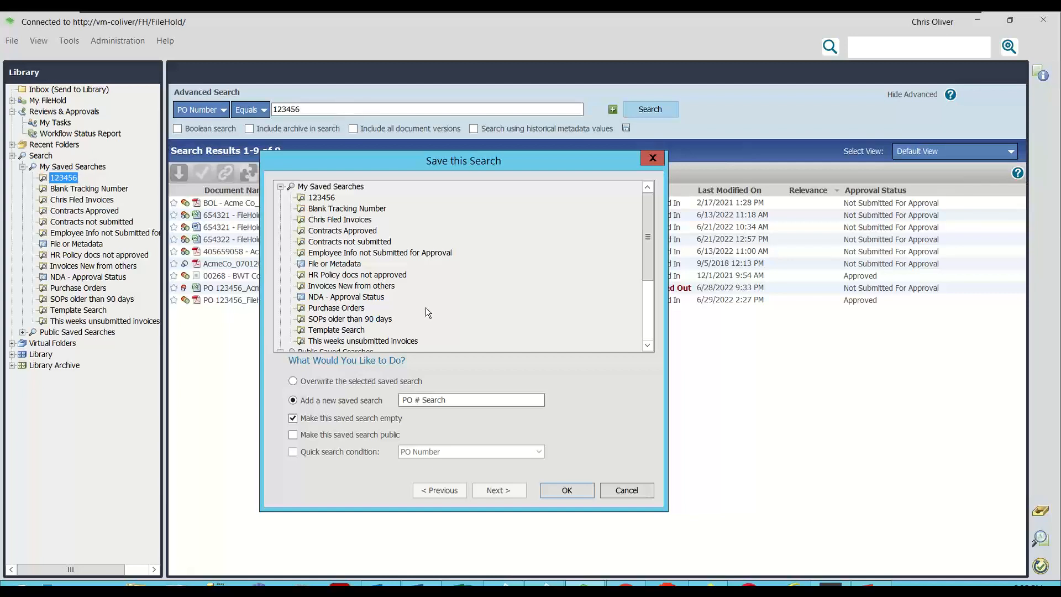
{"action": "left_click", "coordinate": [565, 491]}
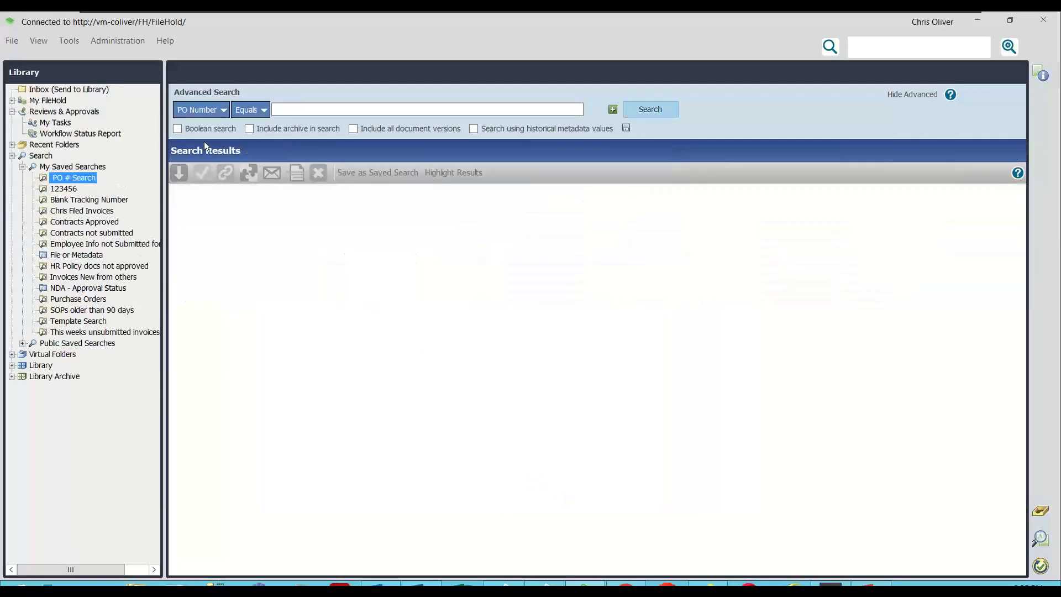
Open the PO # Search saved search from the Inbox and run it with the purchase order number used in the 123456 search
{"action": "left_click", "coordinate": [72, 89]}
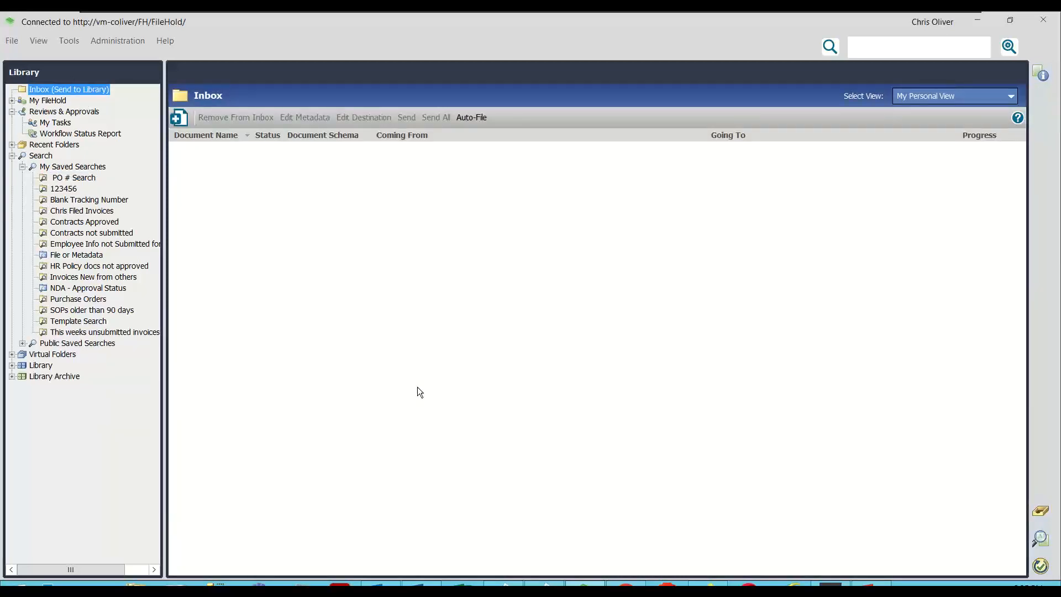
{"action": "left_click", "coordinate": [66, 179]}
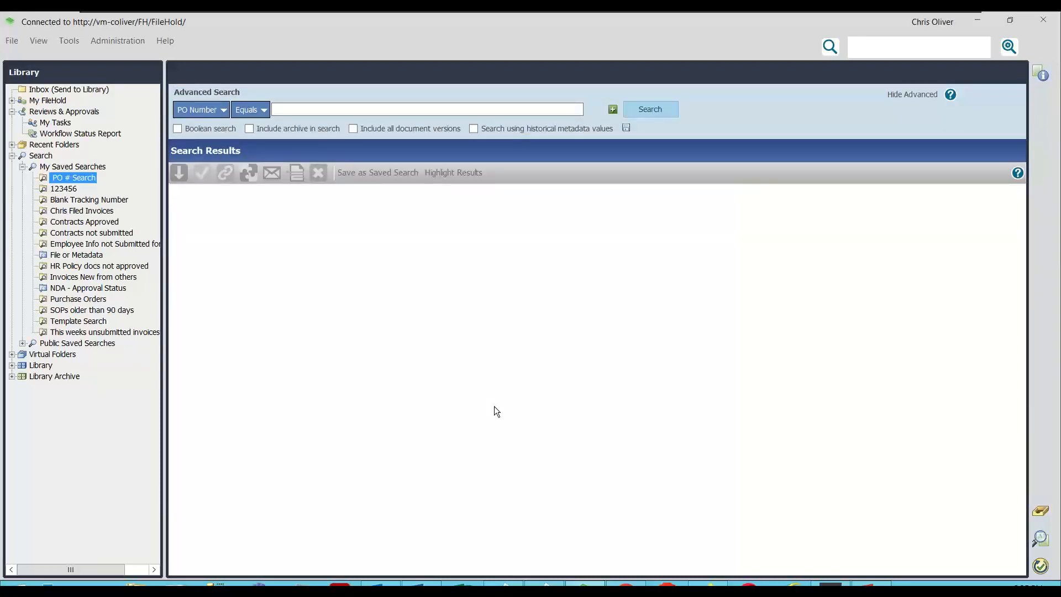
{"action": "left_click", "coordinate": [400, 113]}
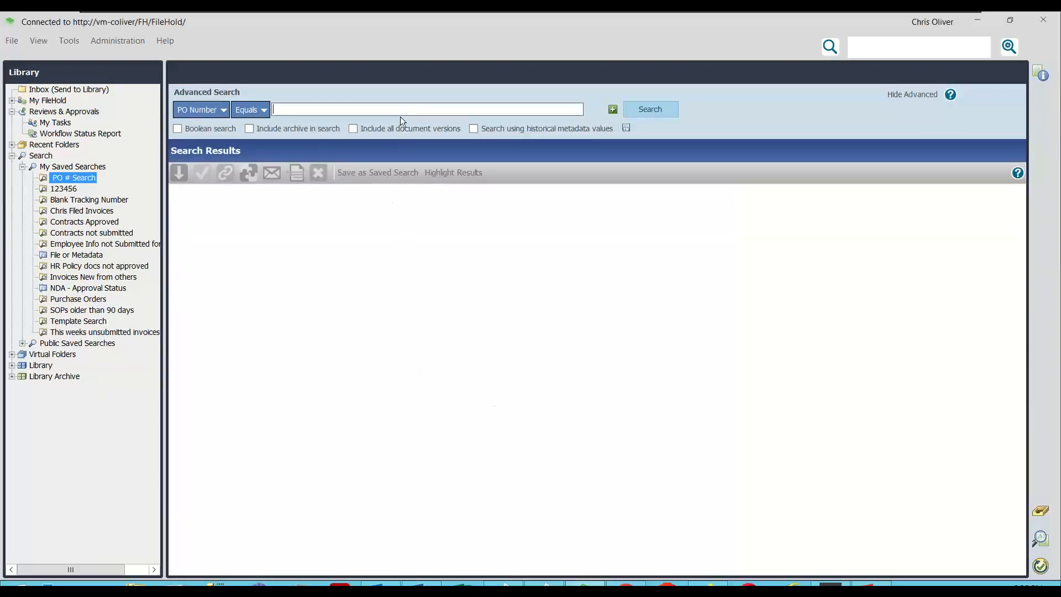
{"action": "type", "text": "123456"}
{"action": "key", "text": "Return"}
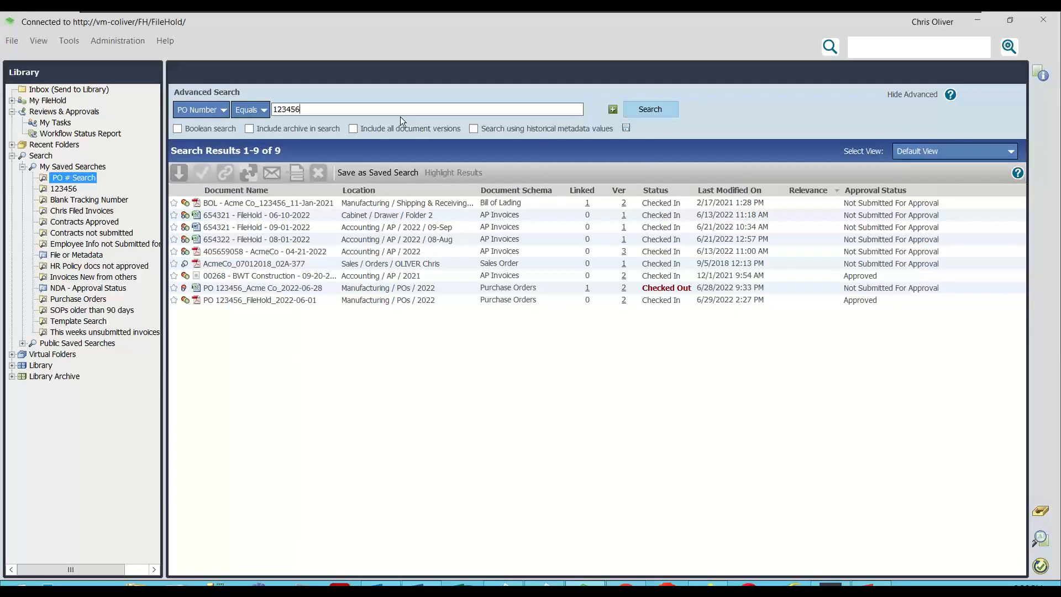
Replace the PO Number condition with Document Schema equals AP Invoices
{"action": "left_click", "coordinate": [215, 110]}
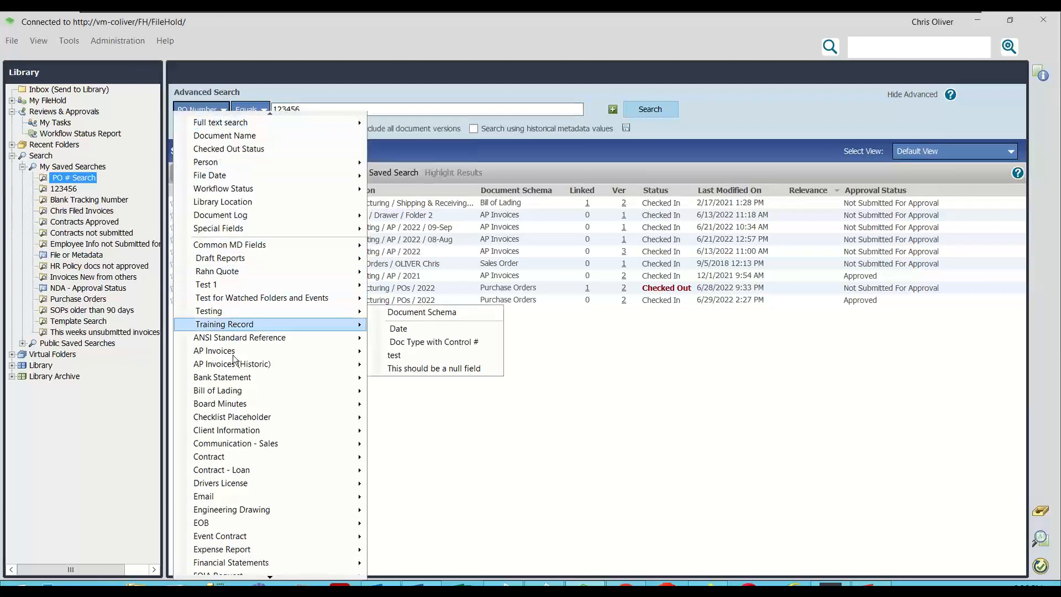
{"action": "mouse_move", "coordinate": [260, 353]}
{"action": "left_click", "coordinate": [398, 352]}
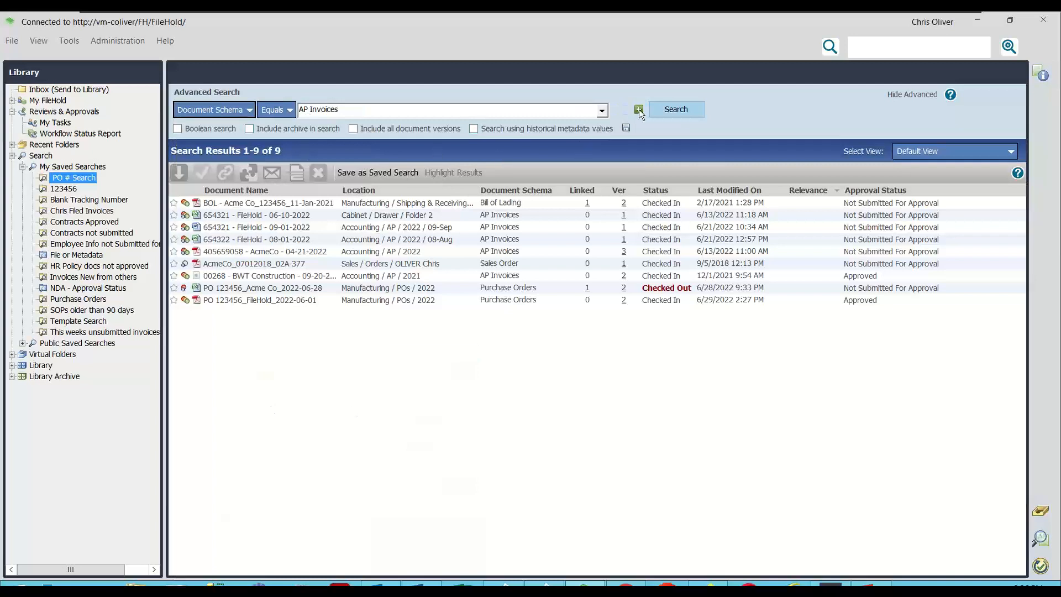
Add a second search condition with Approval Status equals Not Submitted For Approval
{"action": "left_click", "coordinate": [639, 110]}
{"action": "left_click", "coordinate": [222, 128]}
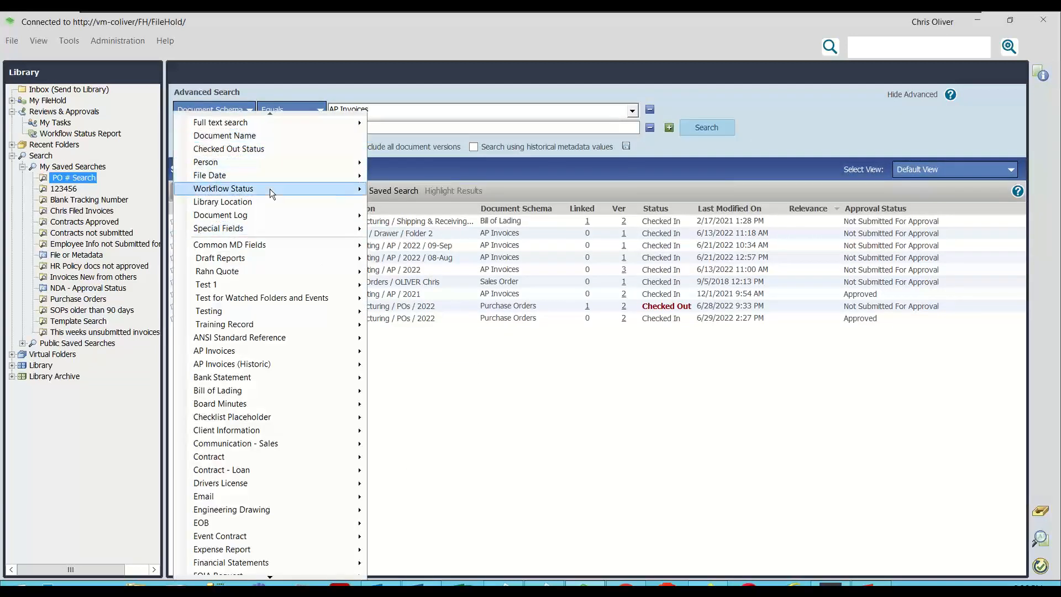
{"action": "mouse_move", "coordinate": [269, 188]}
{"action": "left_click", "coordinate": [417, 190]}
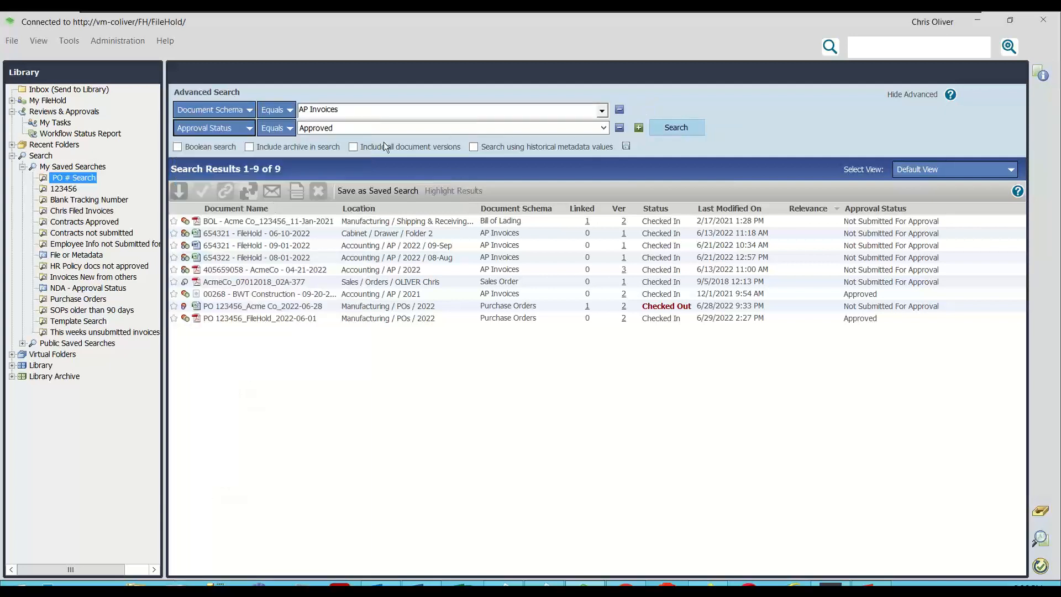
{"action": "left_click", "coordinate": [367, 128]}
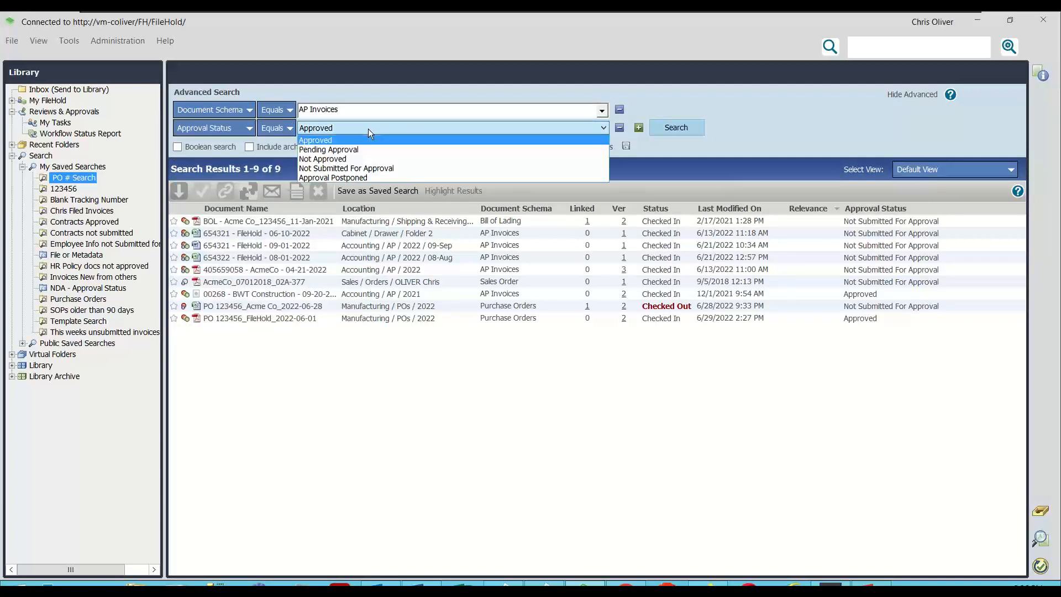
{"action": "left_click", "coordinate": [345, 168]}
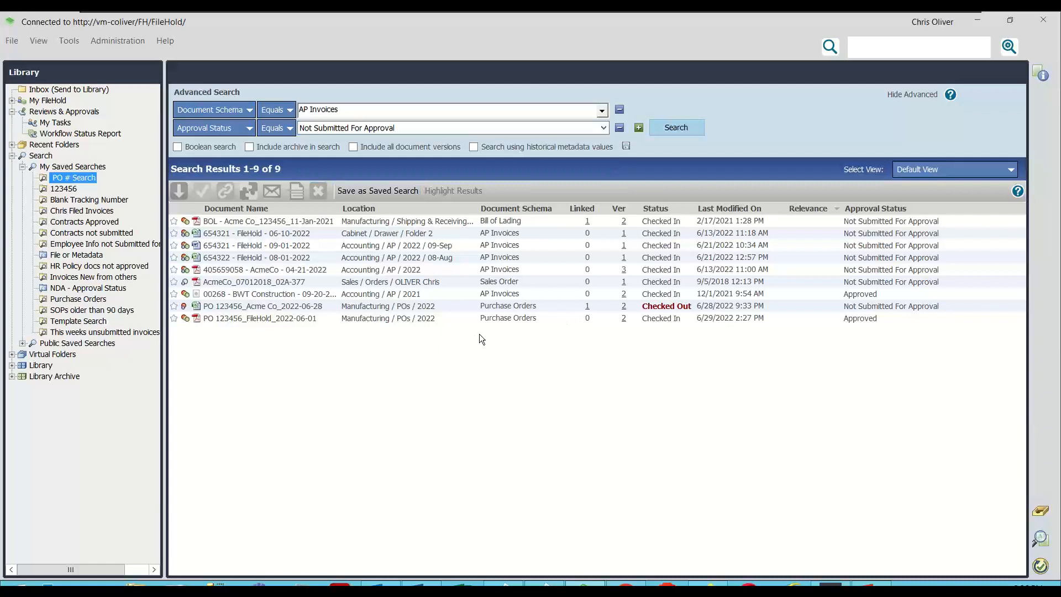
Add a third condition with Creation Date no older than 7 days before now and run the search
{"action": "left_click", "coordinate": [639, 128]}
{"action": "left_click", "coordinate": [241, 142]}
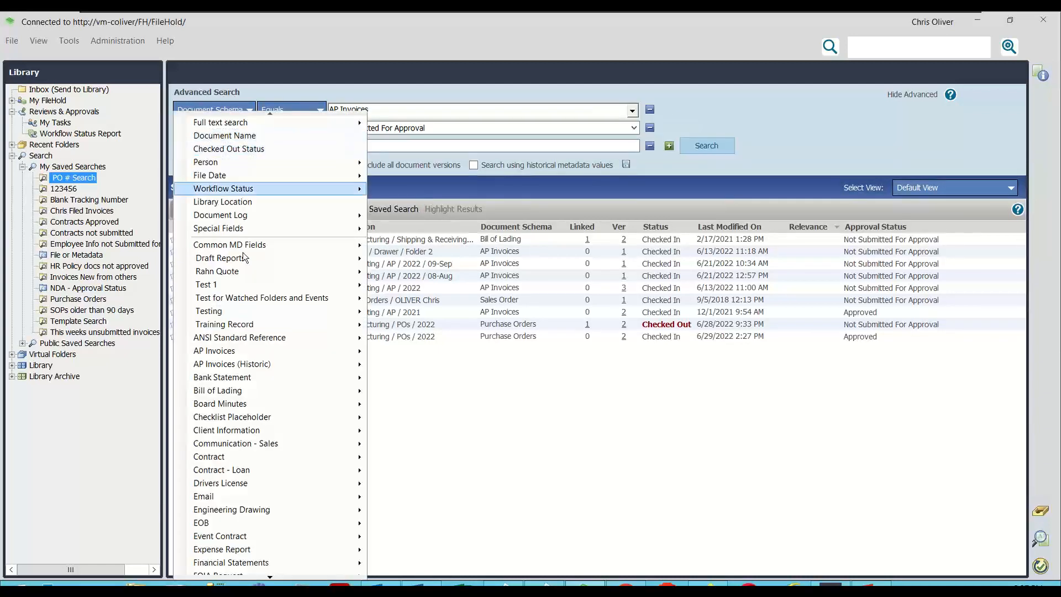
{"action": "mouse_move", "coordinate": [286, 190]}
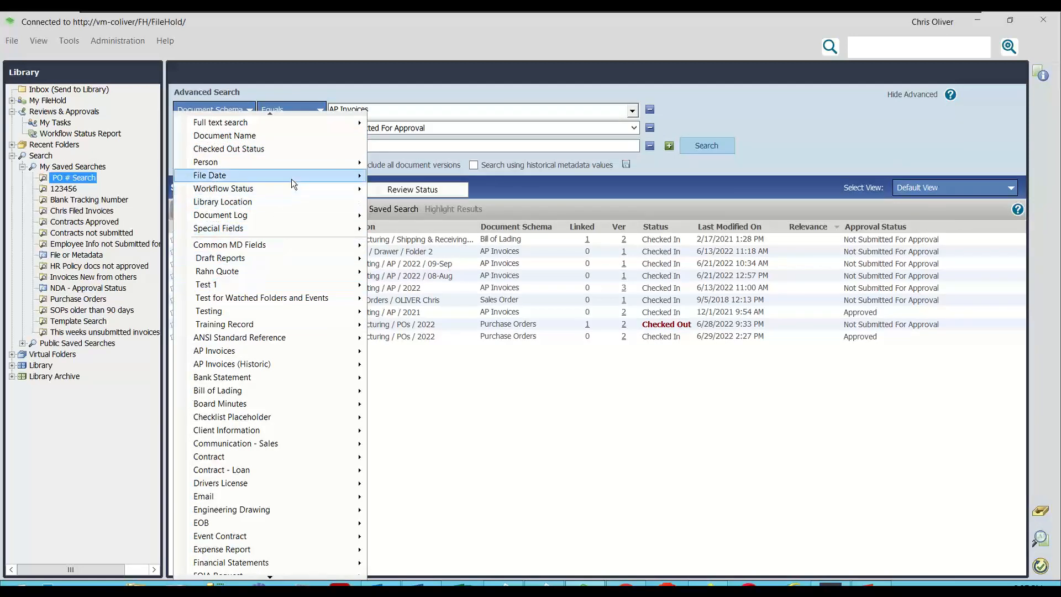
{"action": "left_click", "coordinate": [441, 188]}
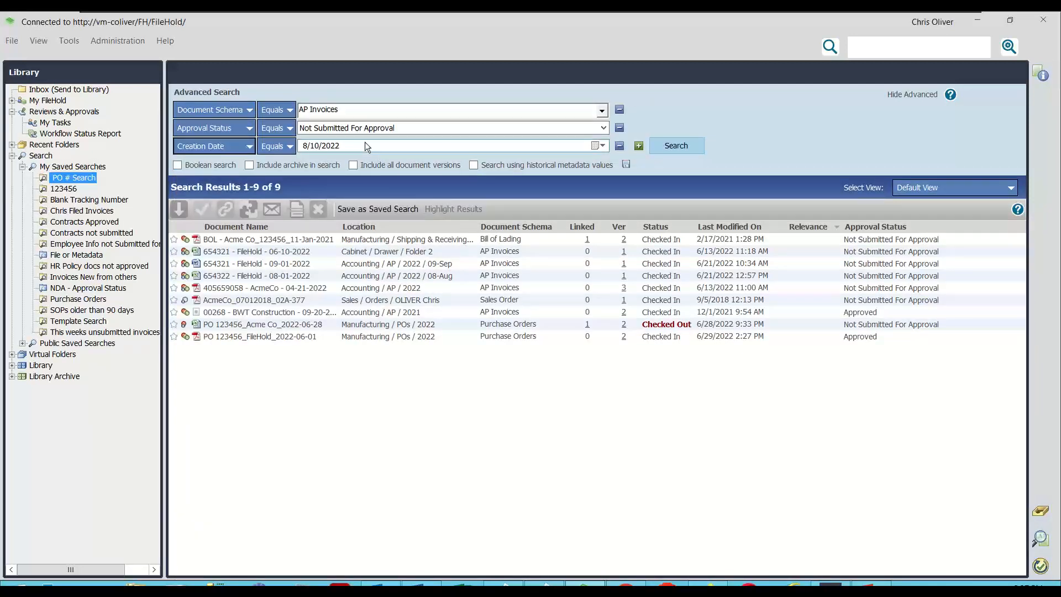
{"action": "left_click", "coordinate": [273, 148]}
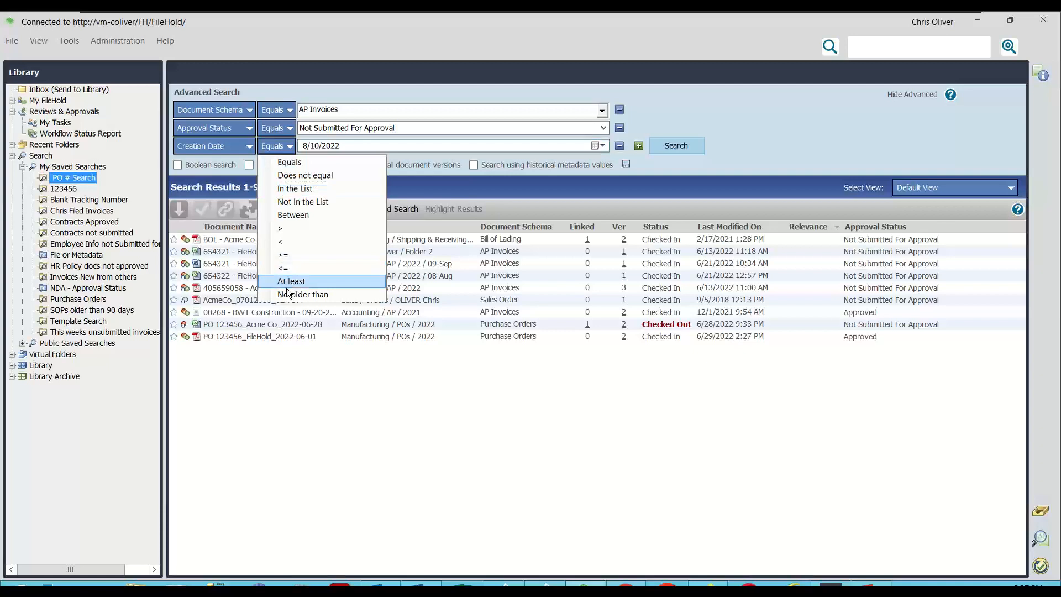
{"action": "left_click", "coordinate": [293, 294]}
{"action": "left_click", "coordinate": [351, 151]}
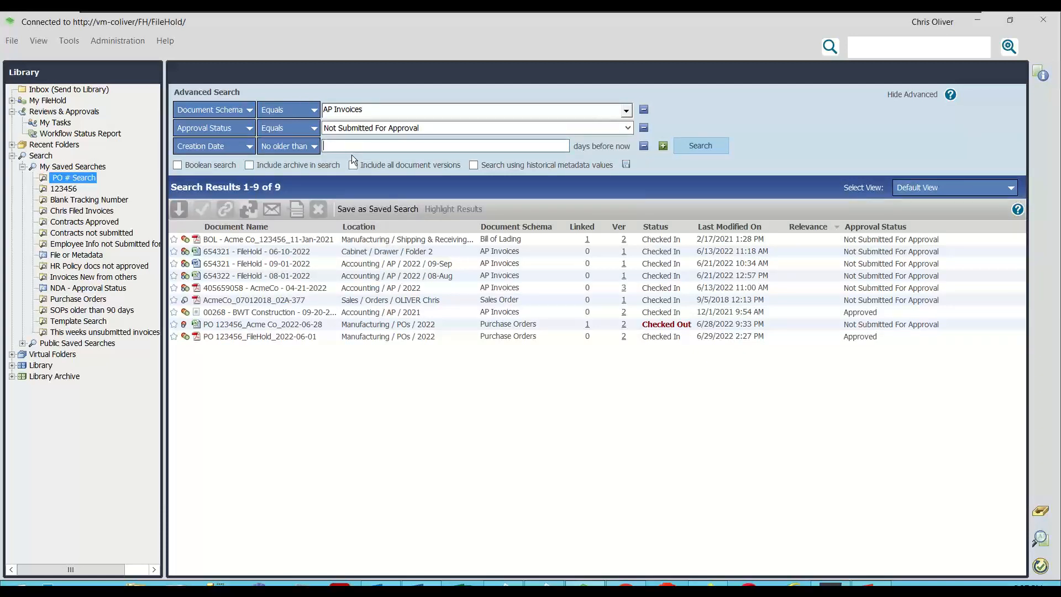
{"action": "type", "text": "7"}
{"action": "left_click", "coordinate": [701, 146]}
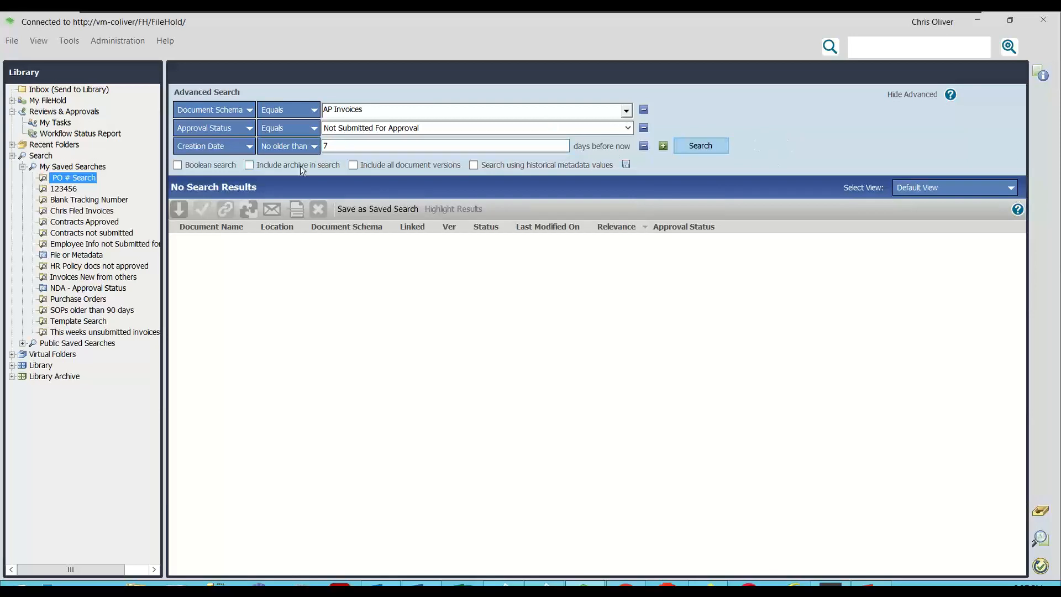
Try a Creation Date limit of 90 days, return it to 7 days and rerun the search
{"action": "double_click", "coordinate": [326, 146]}
{"action": "type", "text": "90"}
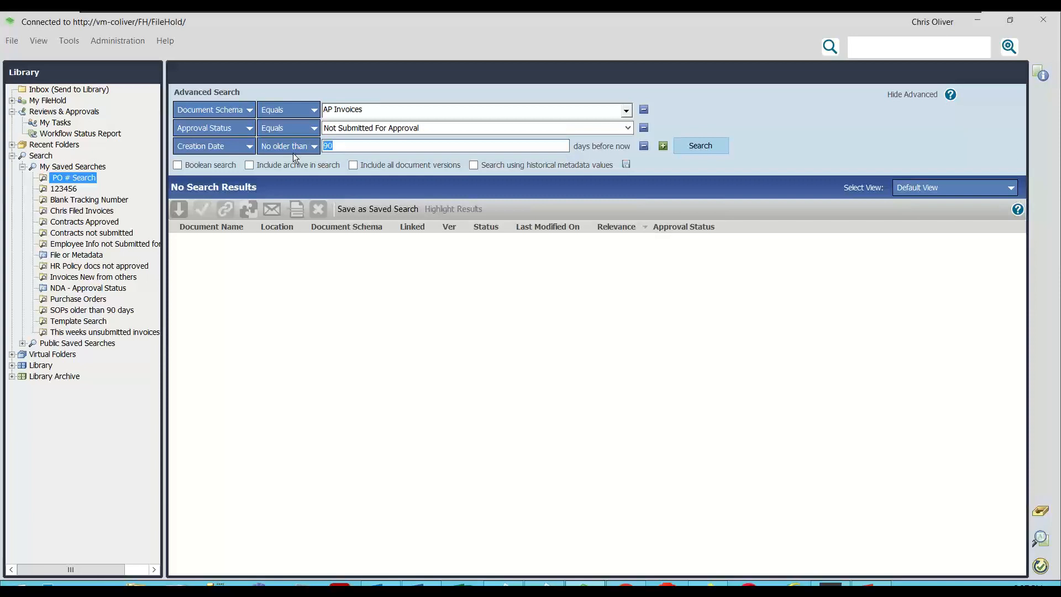
{"action": "type", "text": "7"}
{"action": "left_click", "coordinate": [708, 147]}
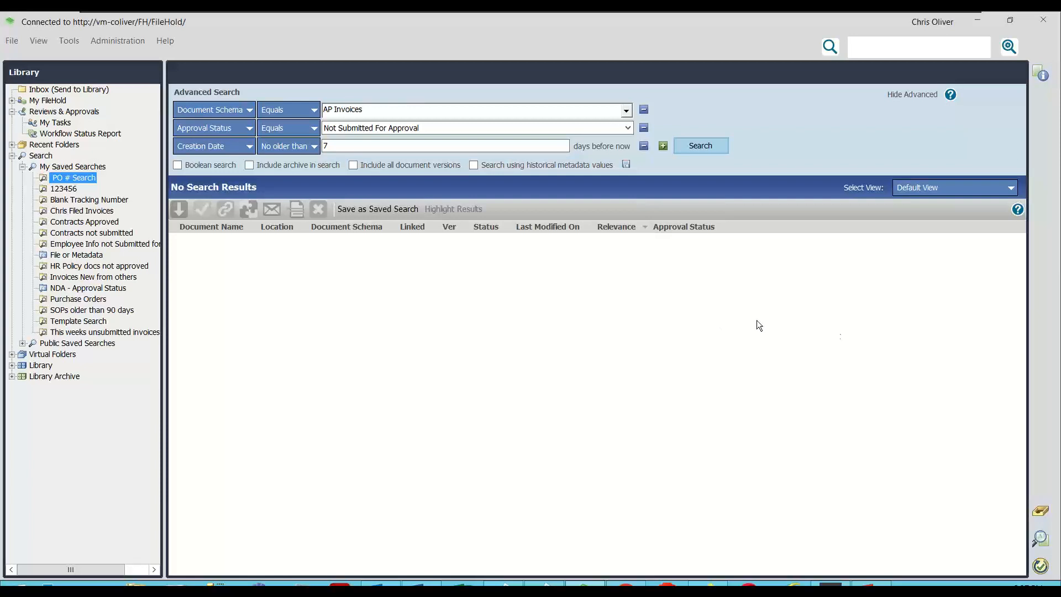
Save the three-condition search as a new saved search named New POs in last week w/o WF
{"action": "left_click", "coordinate": [397, 214]}
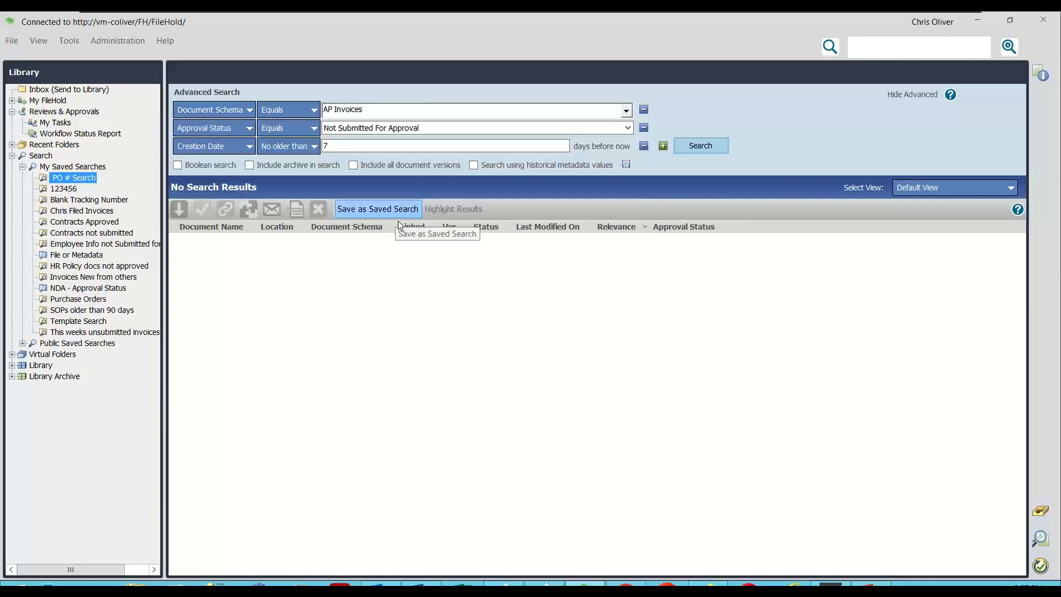
{"action": "left_click", "coordinate": [485, 369]}
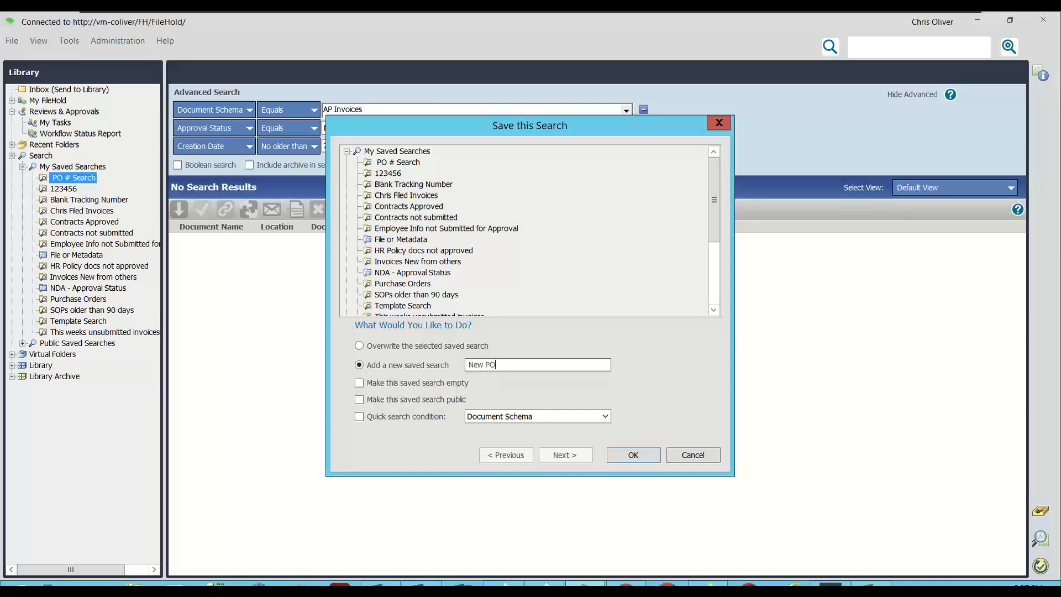
{"action": "type", "text": "New POs in last week w/o WF"}
{"action": "left_click", "coordinate": [650, 452]}
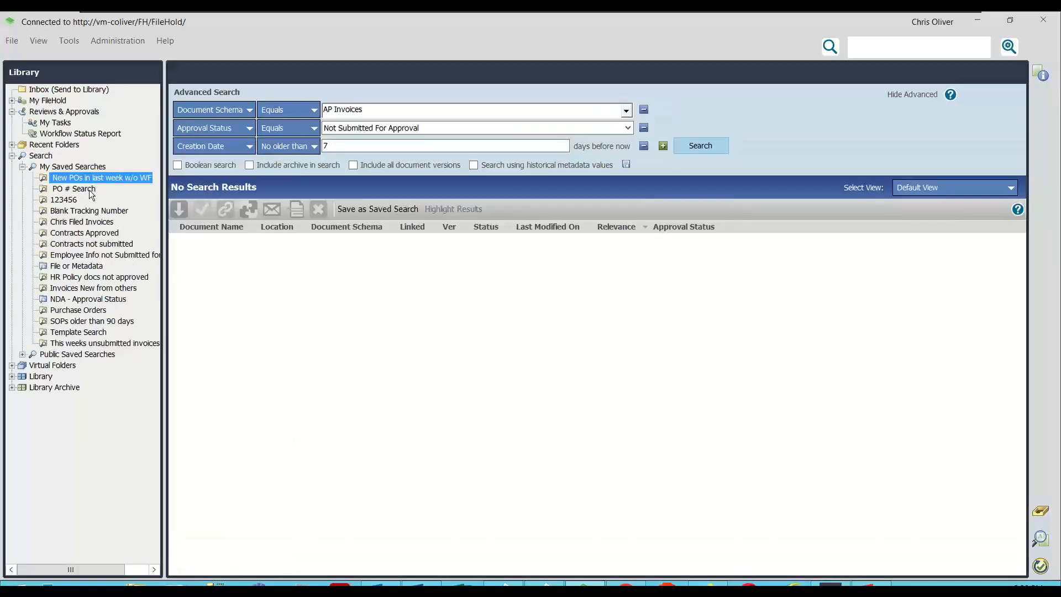
Go to the Inbox and run the New POs in last week w/o WF saved search from there
{"action": "left_click", "coordinate": [65, 91]}
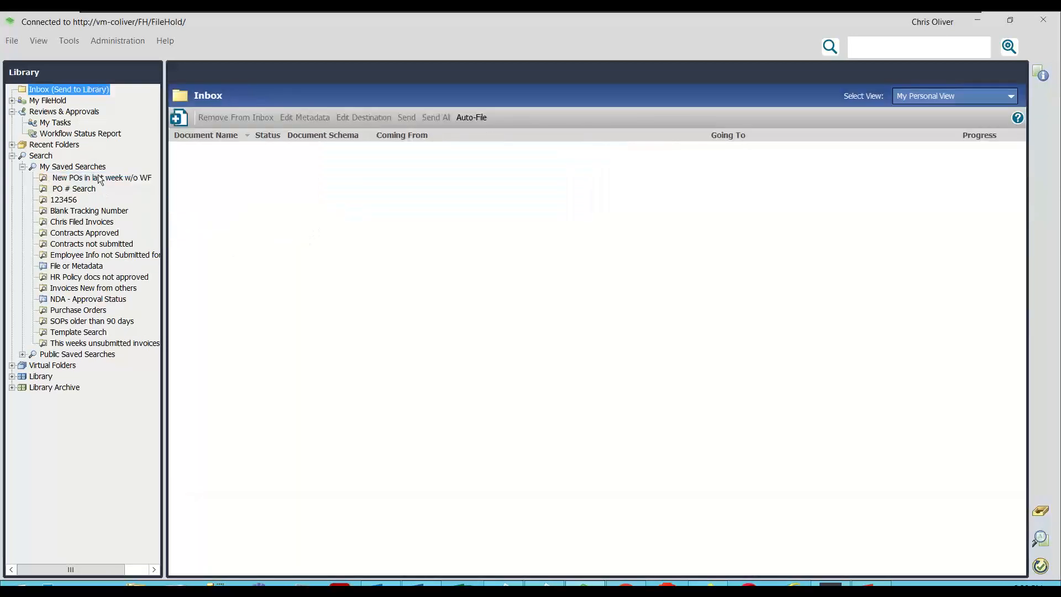
{"action": "left_click", "coordinate": [99, 170]}
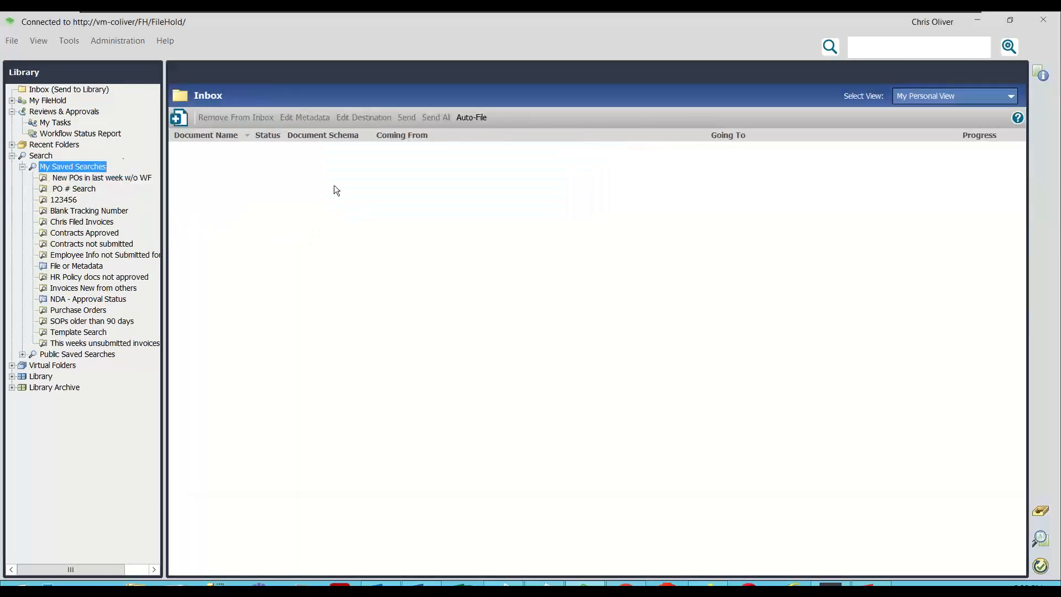
{"action": "left_click", "coordinate": [96, 178]}
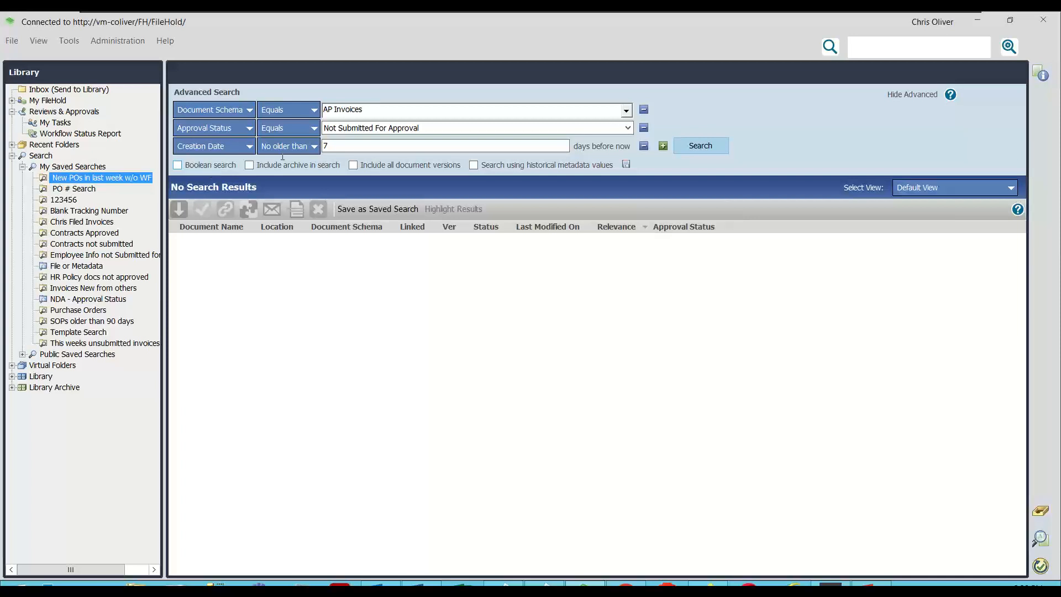
Replace the Approval Status condition with Owned By Me and set its operator to Does not equal
{"action": "left_click", "coordinate": [232, 130]}
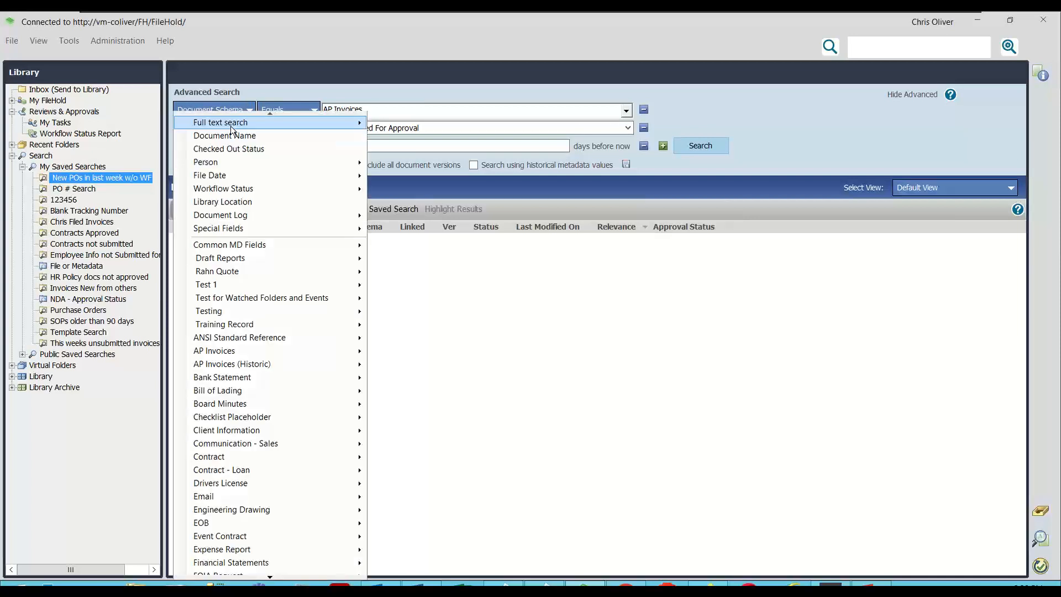
{"action": "mouse_move", "coordinate": [238, 162]}
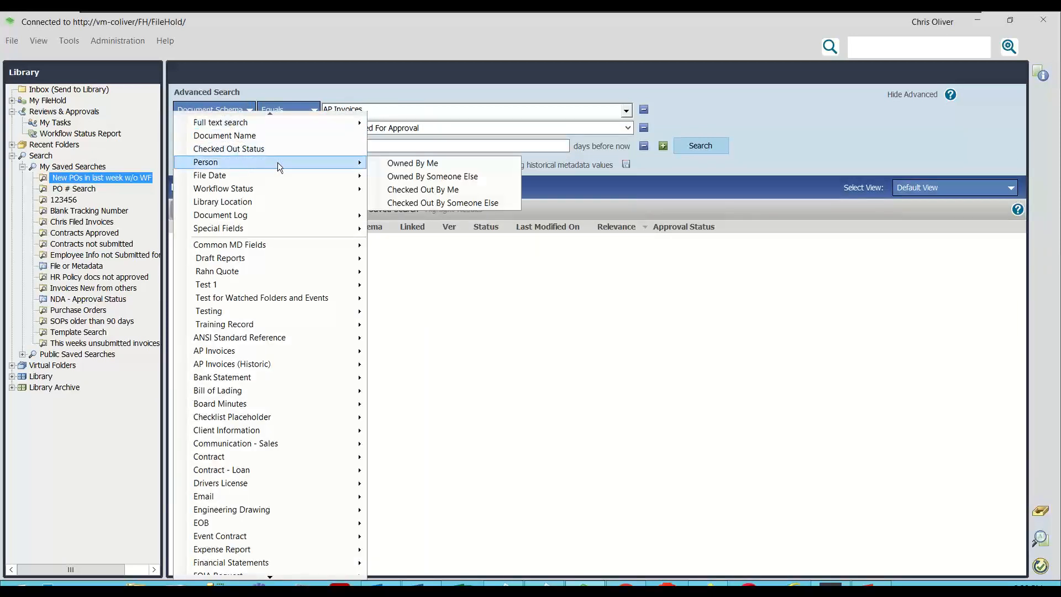
{"action": "left_click", "coordinate": [416, 163]}
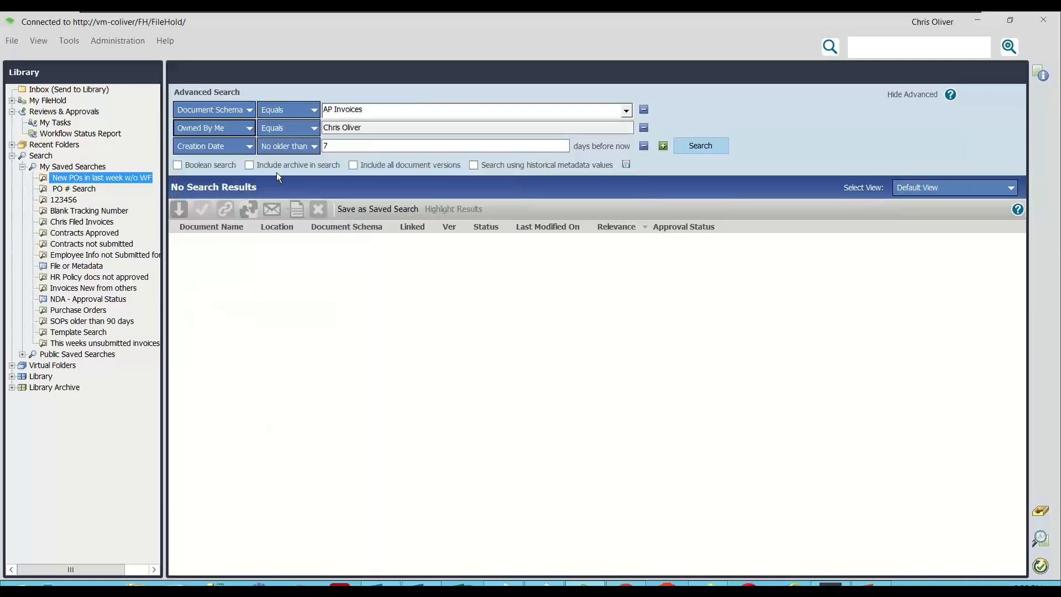
{"action": "left_click", "coordinate": [296, 131]}
{"action": "left_click", "coordinate": [305, 157]}
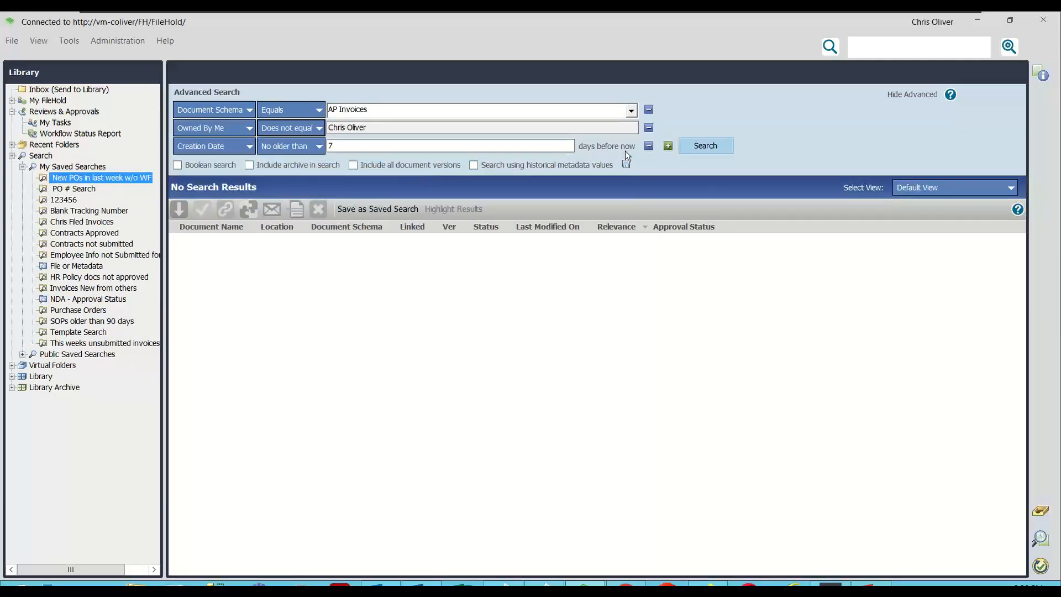
Replace the Creation Date condition with Approval Status equals Not Submitted For Approval and run the search
{"action": "left_click", "coordinate": [649, 146]}
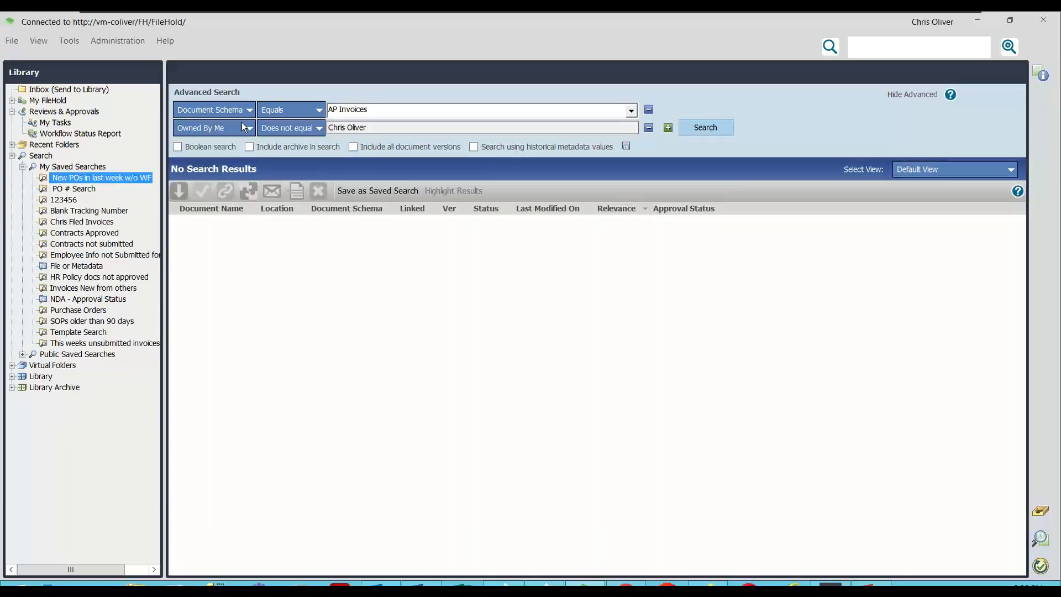
{"action": "left_click", "coordinate": [669, 128]}
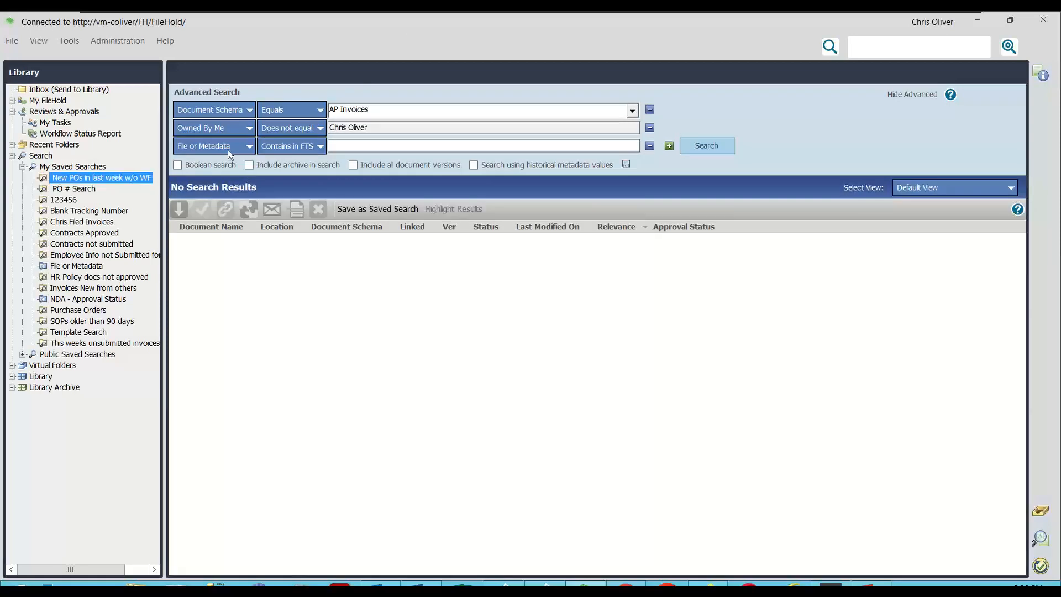
{"action": "left_click", "coordinate": [229, 148]}
{"action": "mouse_move", "coordinate": [331, 189]}
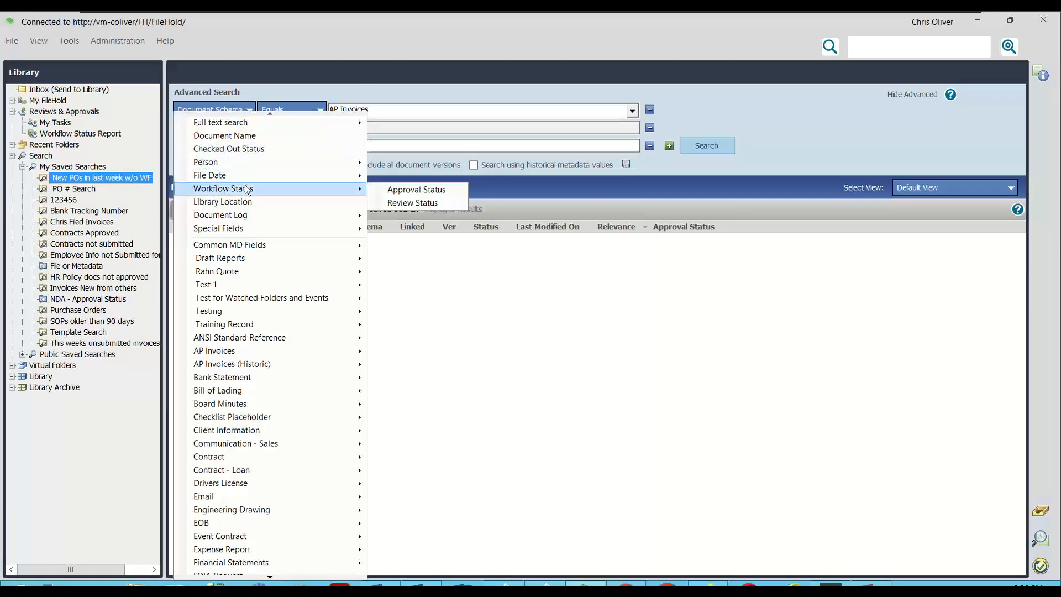
{"action": "left_click", "coordinate": [446, 189]}
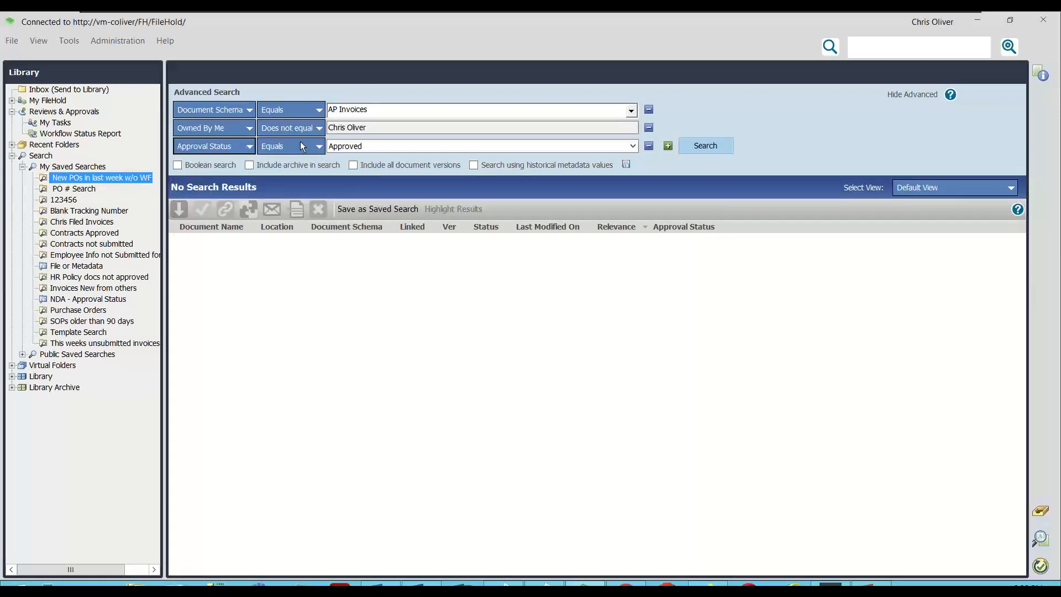
{"action": "left_click", "coordinate": [379, 147]}
{"action": "left_click", "coordinate": [376, 188]}
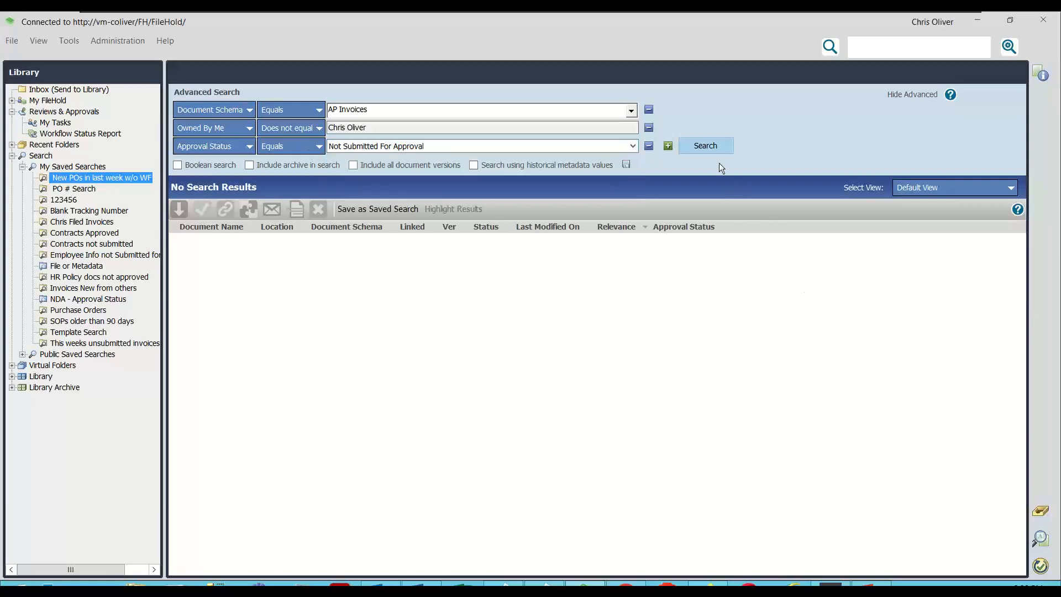
{"action": "left_click", "coordinate": [712, 148]}
Rerun the search with Approval Status set to Approved, and change that status to Not Approved
{"action": "left_click", "coordinate": [416, 148]}
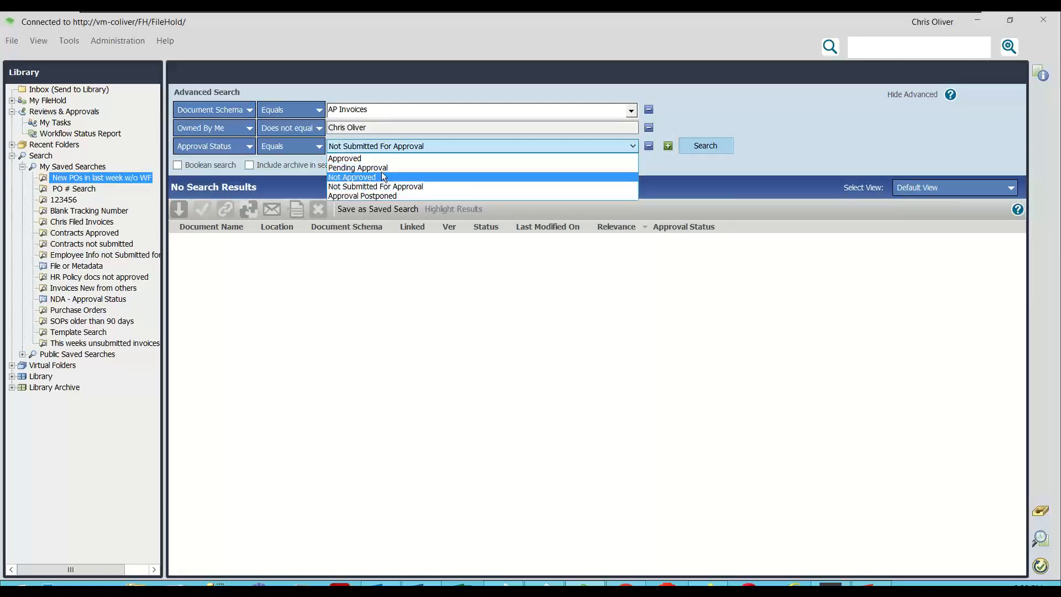
{"action": "left_click", "coordinate": [382, 158]}
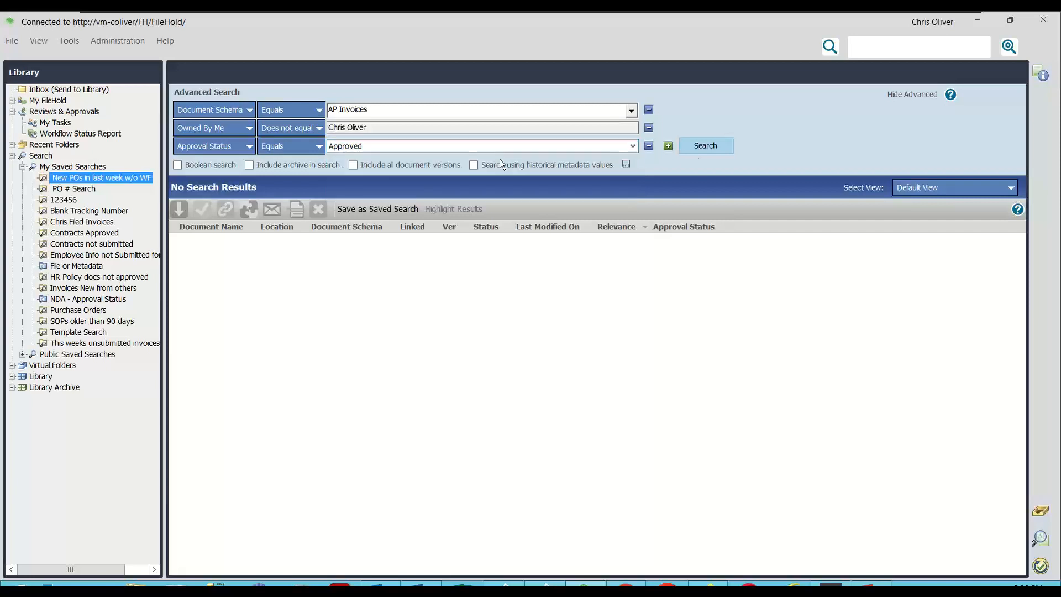
{"action": "left_click", "coordinate": [721, 147]}
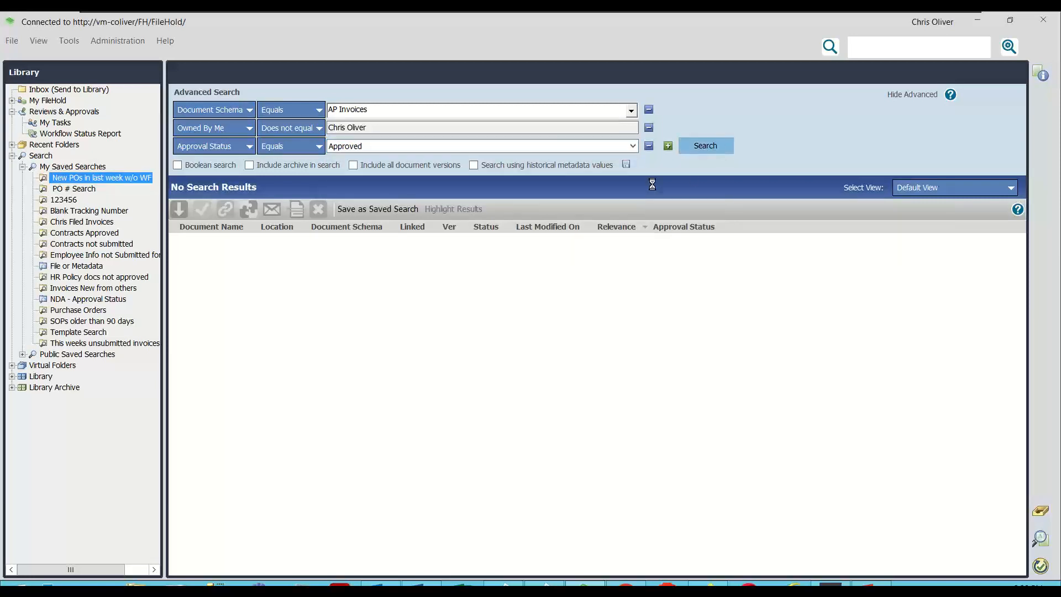
{"action": "left_click", "coordinate": [442, 145]}
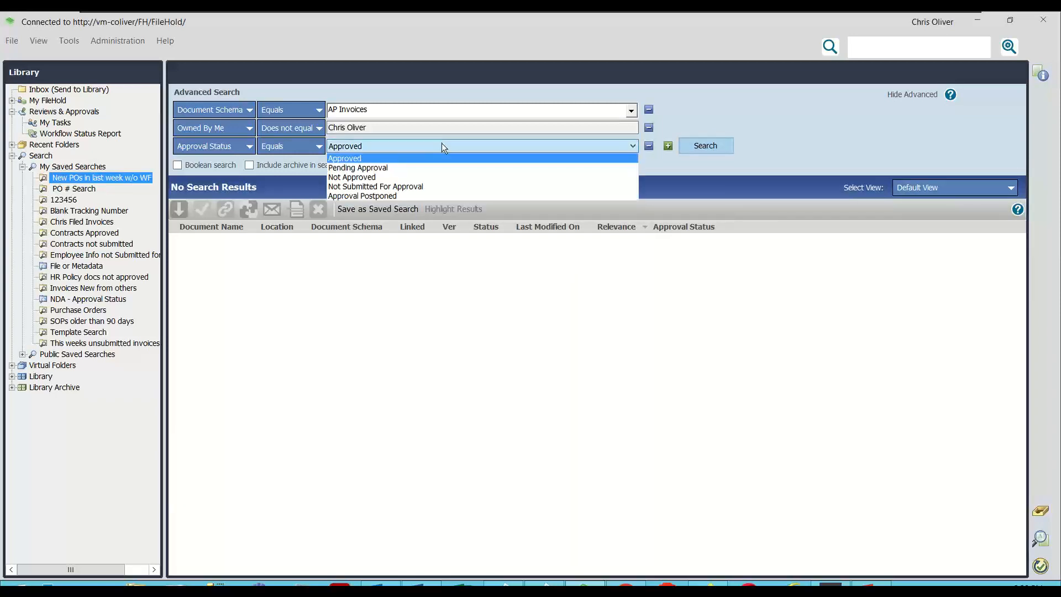
{"action": "left_click", "coordinate": [368, 177]}
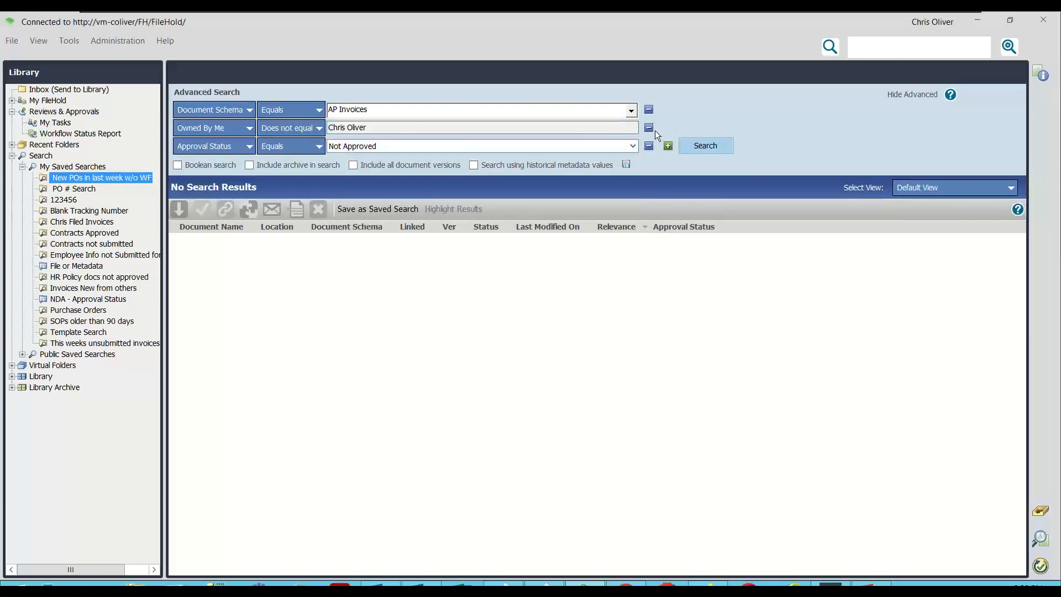
Review the Person fields available for the ownership condition and set the Owned By Me operator to Equals
{"action": "left_click", "coordinate": [293, 130]}
{"action": "left_click", "coordinate": [240, 131]}
{"action": "mouse_move", "coordinate": [245, 162]}
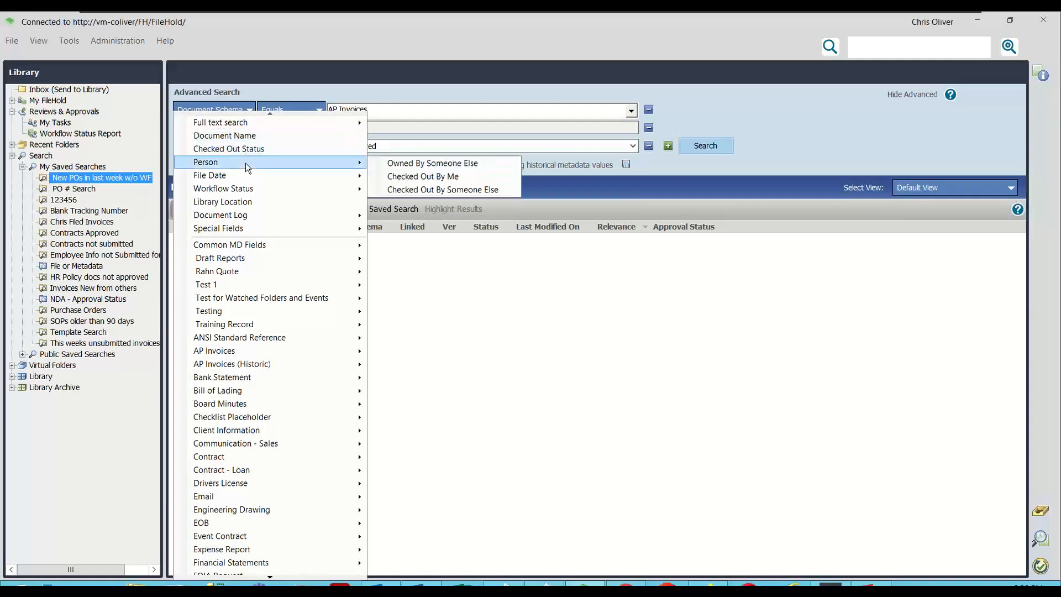
{"action": "left_click", "coordinate": [442, 167]}
{"action": "left_click", "coordinate": [288, 129]}
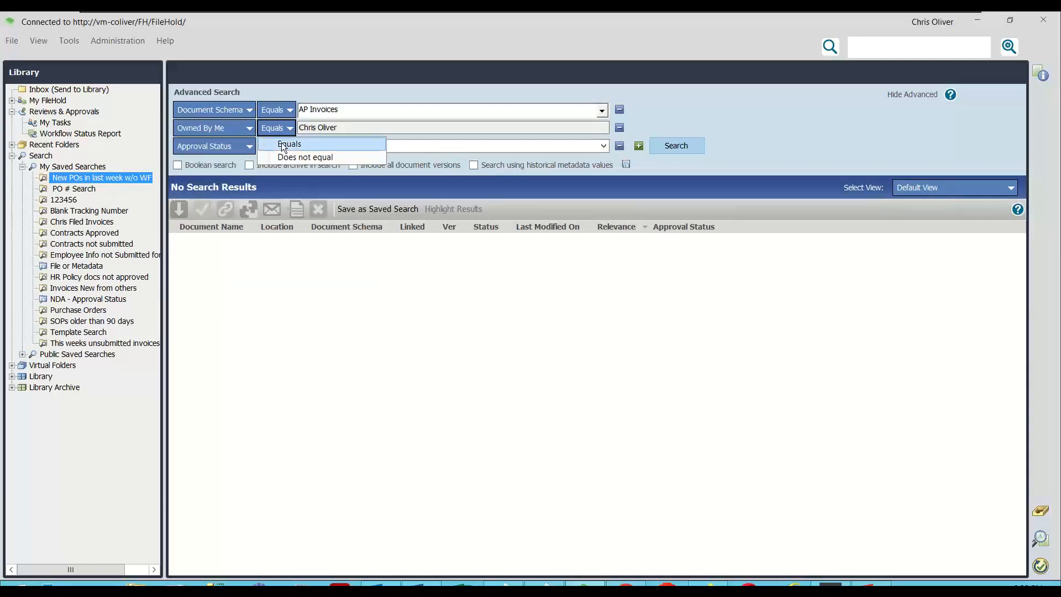
{"action": "left_click", "coordinate": [288, 144]}
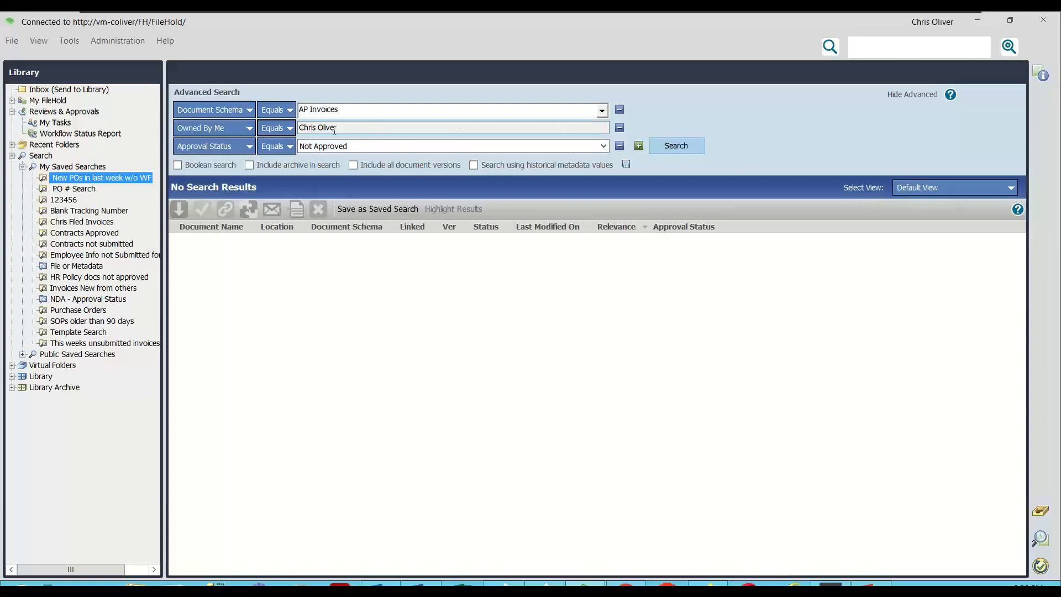
Set the Approval Status condition to Not Submitted For Approval and run the search
{"action": "left_click", "coordinate": [608, 140]}
{"action": "left_click", "coordinate": [312, 188]}
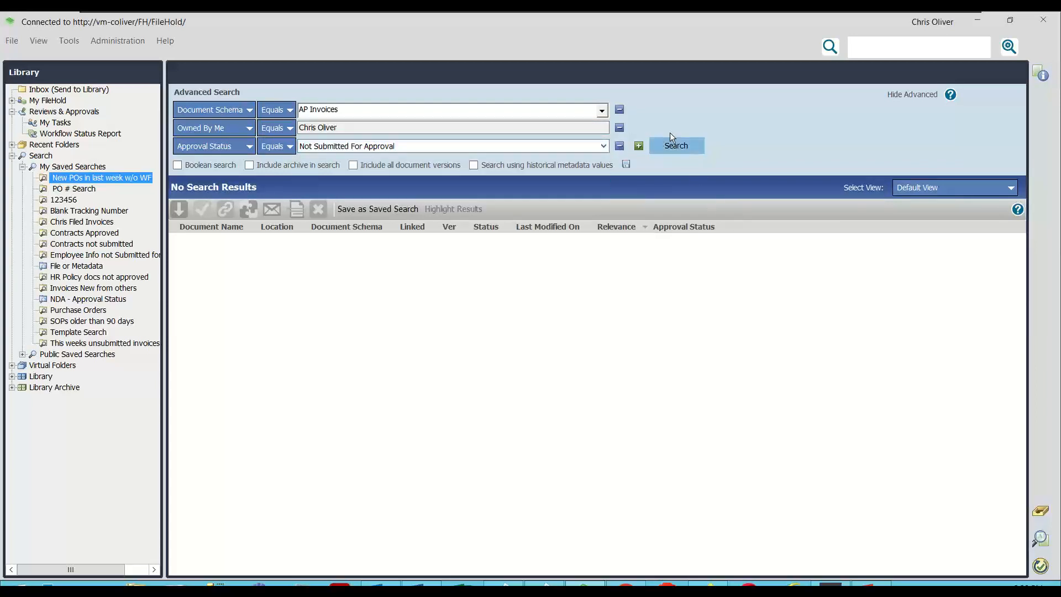
{"action": "left_click", "coordinate": [672, 145]}
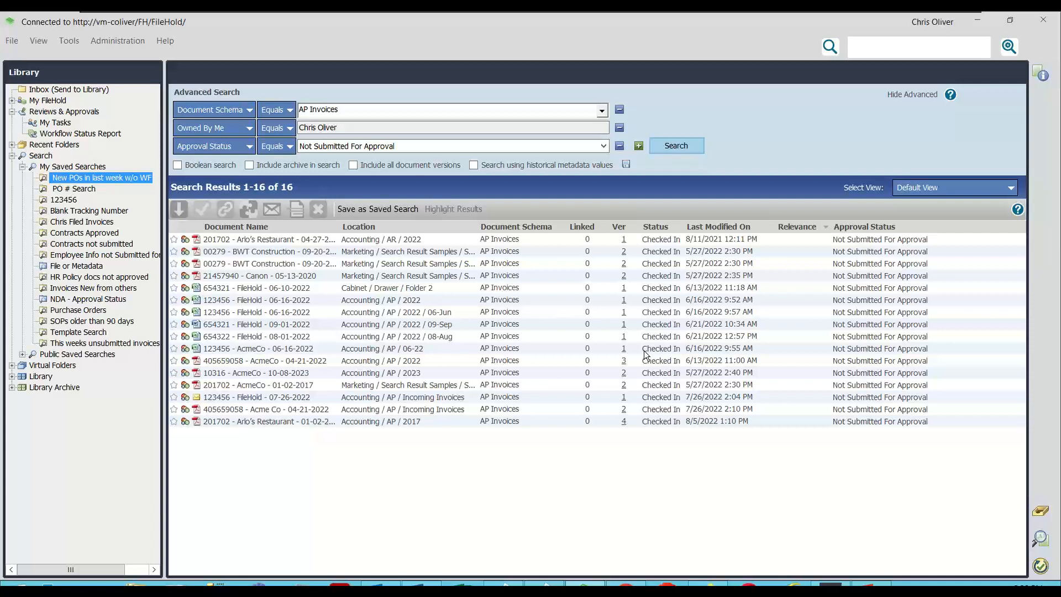
Replace the Owned By Me condition with Owned By Someone Else, choose the signed-in user as the owner, and run the search
{"action": "left_click", "coordinate": [292, 129]}
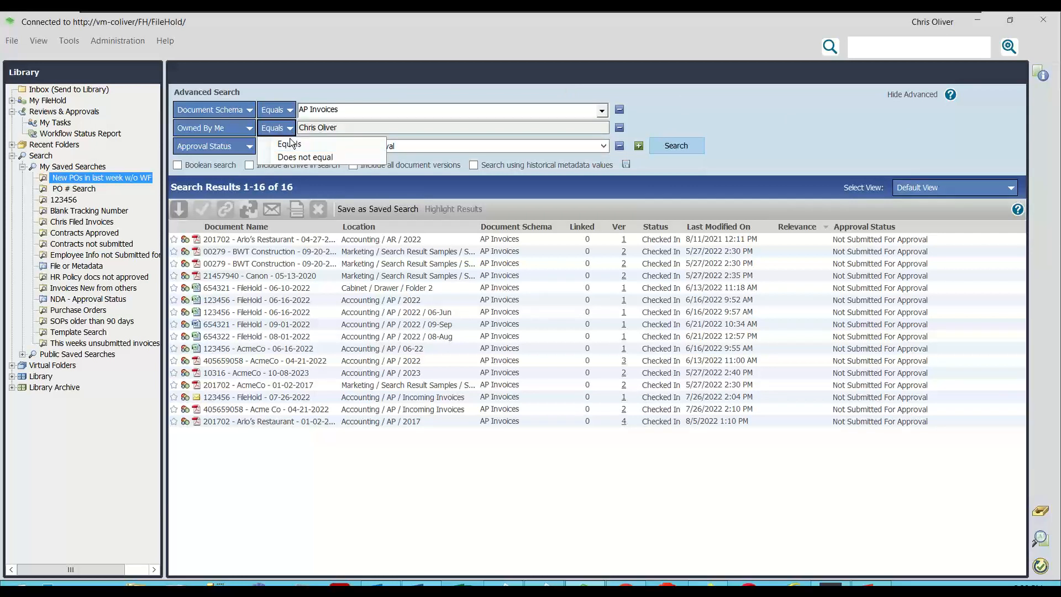
{"action": "left_click", "coordinate": [290, 144]}
{"action": "left_click", "coordinate": [246, 129]}
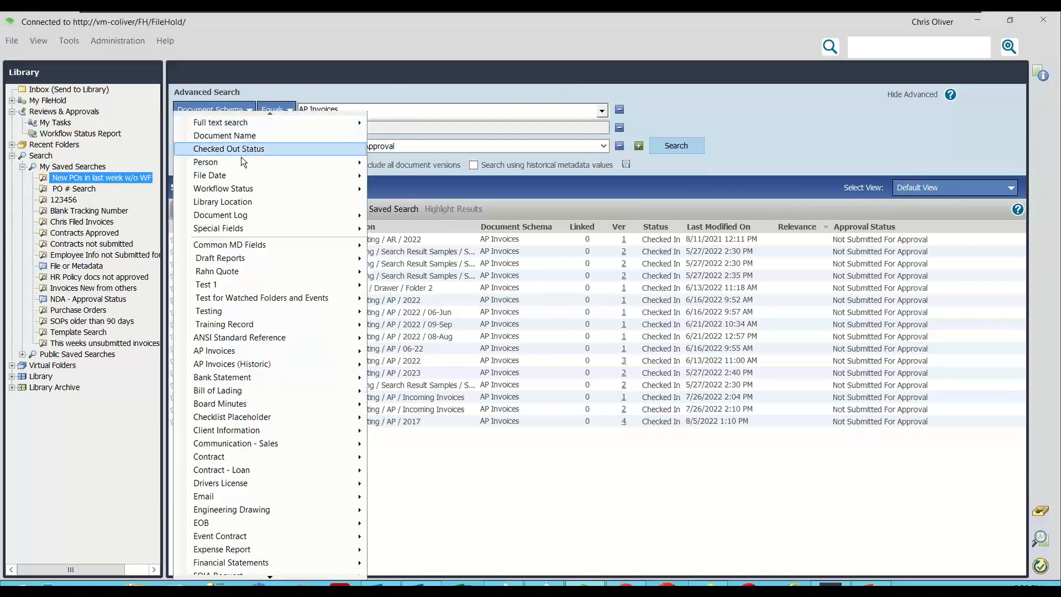
{"action": "mouse_move", "coordinate": [327, 162]}
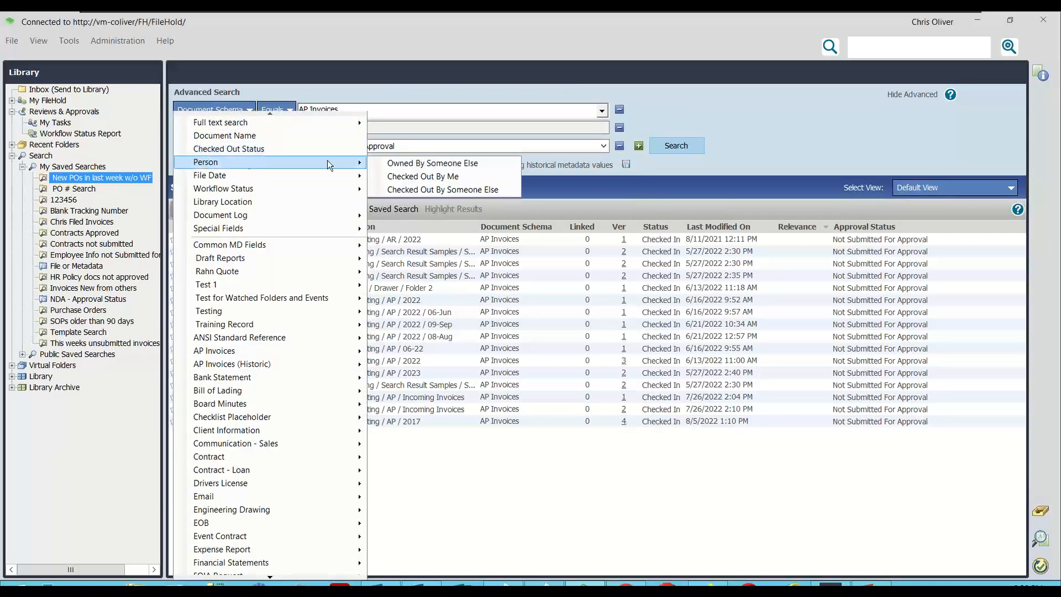
{"action": "left_click", "coordinate": [399, 164]}
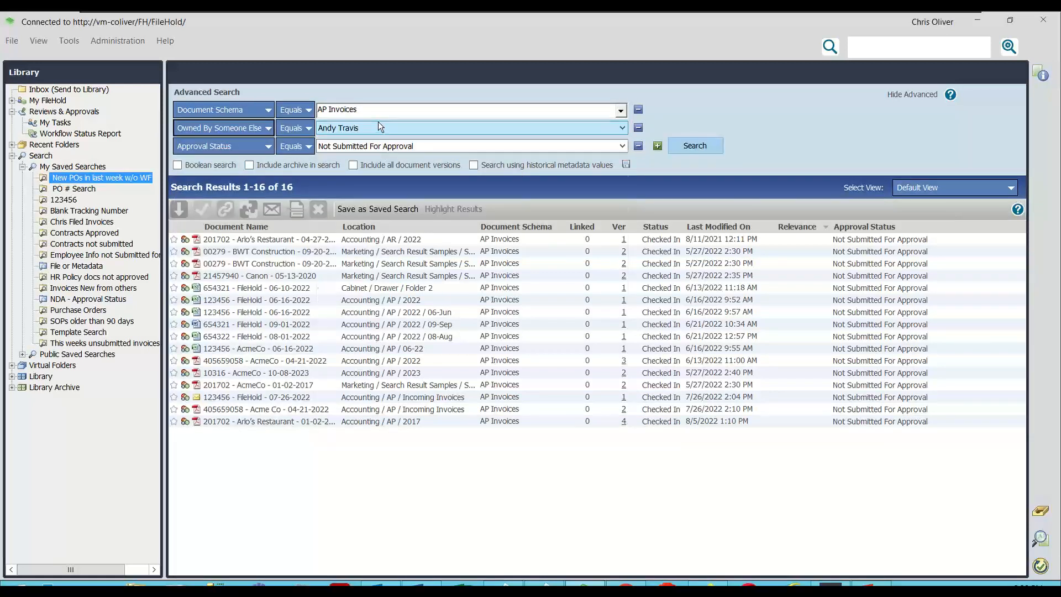
{"action": "left_click", "coordinate": [378, 128]}
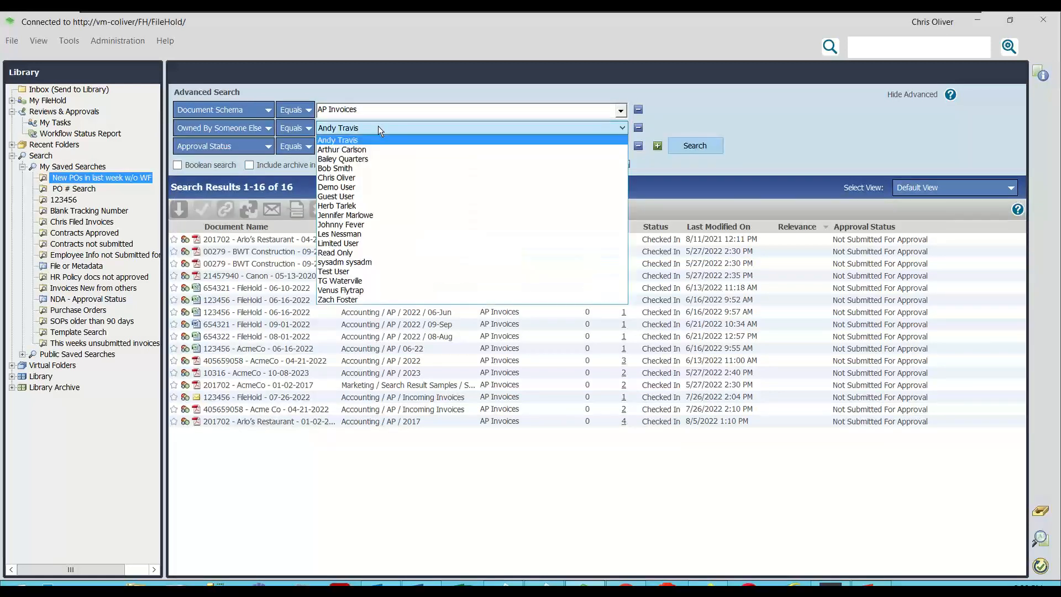
{"action": "left_click", "coordinate": [354, 178]}
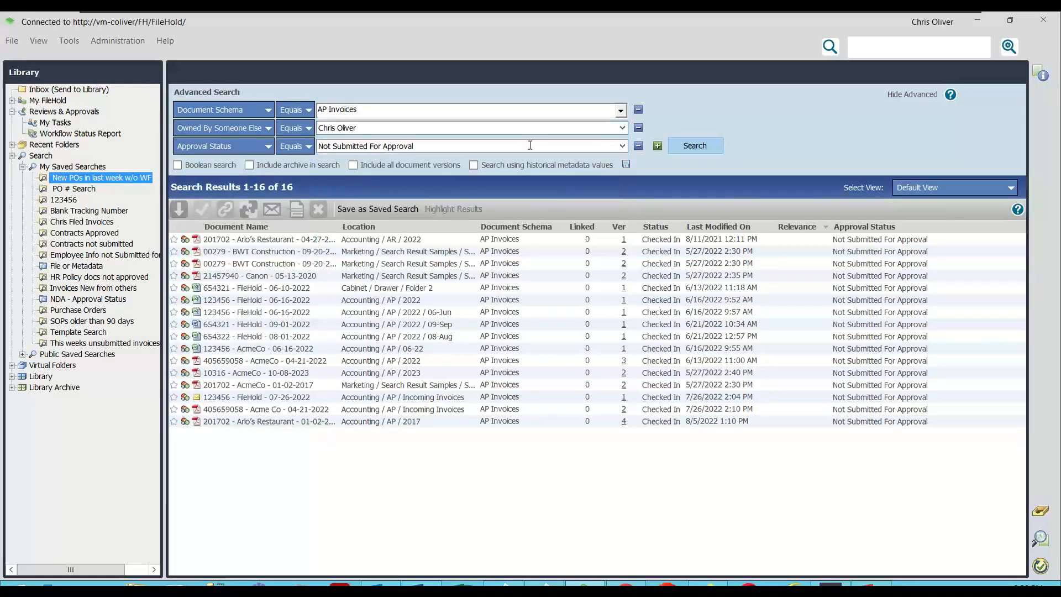
{"action": "left_click", "coordinate": [696, 146]}
{"action": "left_click", "coordinate": [624, 128]}
{"action": "left_click", "coordinate": [722, 116]}
Start saving the search as a new saved search with Owned By Someone Else as its quick search condition
{"action": "left_click", "coordinate": [378, 209]}
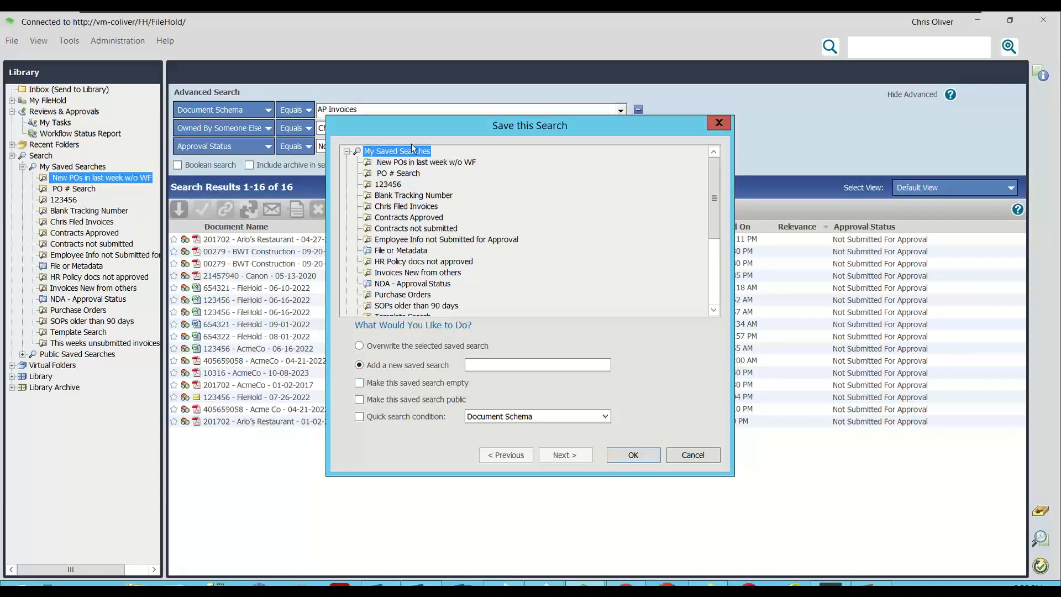
{"action": "left_click", "coordinate": [360, 416]}
{"action": "left_click", "coordinate": [537, 417]}
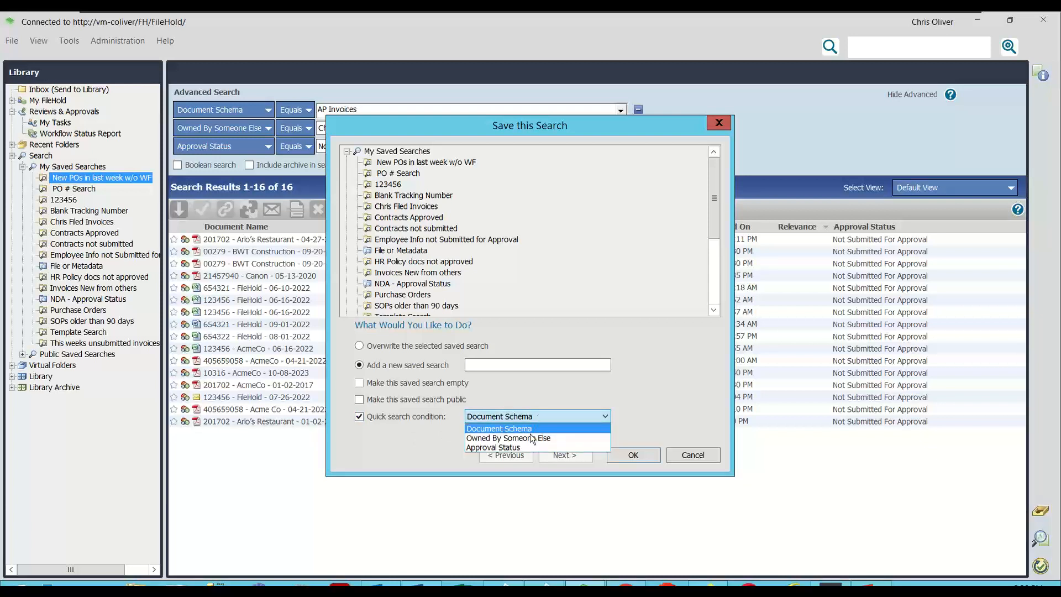
{"action": "left_click", "coordinate": [526, 437]}
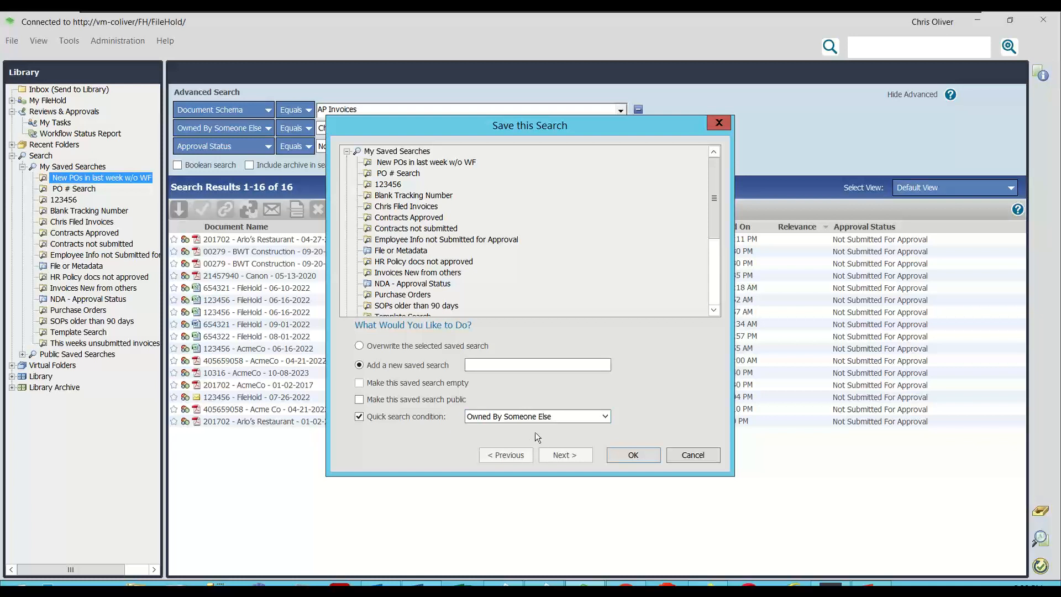
Name the new saved search "Invoices by owner" and save it
{"action": "left_click", "coordinate": [643, 455]}
{"action": "type", "text": "Invoic"}
{"action": "key", "text": "BackSpace"}
{"action": "key", "text": "BackSpace"}
{"action": "key", "text": "BackSpace"}
{"action": "key", "text": "BackSpace"}
{"action": "type", "text": "voices by ow"}
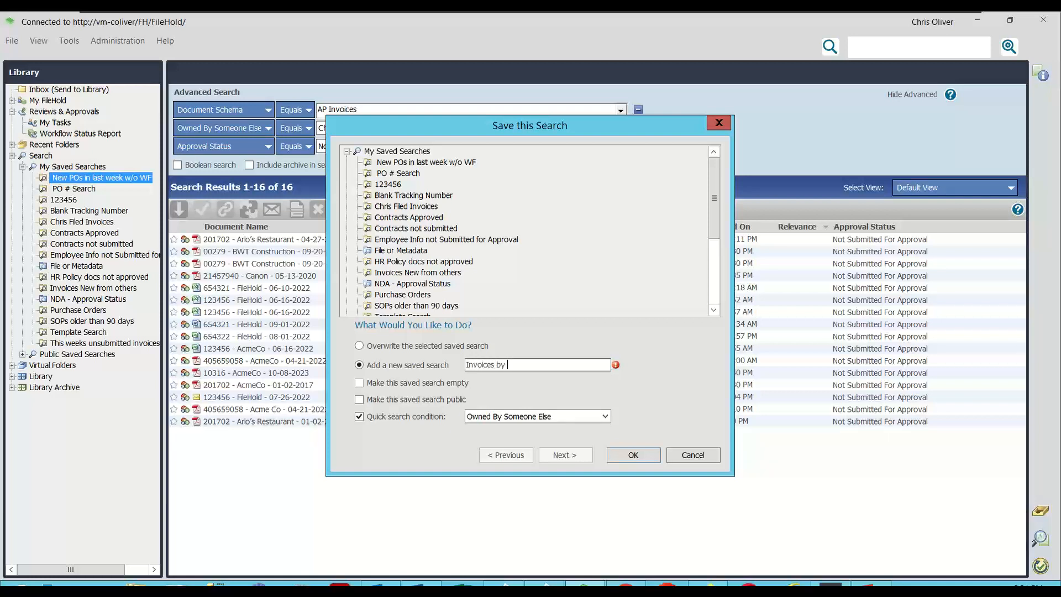
{"action": "type", "text": "ner"}
{"action": "left_click_drag", "start_coordinate": [466, 364], "coordinate": [470, 365]}
{"action": "left_click", "coordinate": [624, 459]}
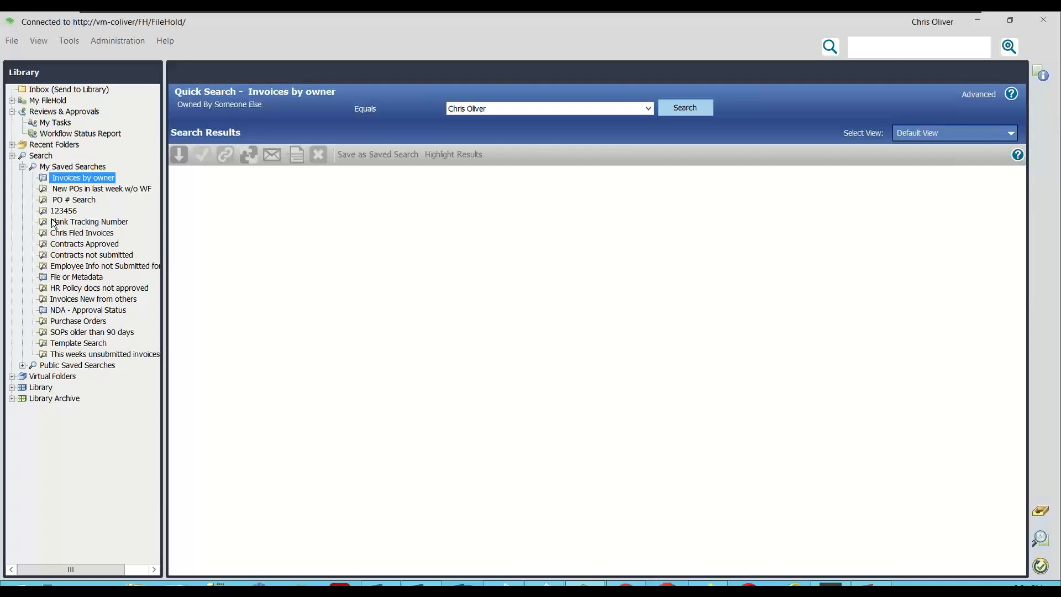
Run the Invoices by owner quick search for the sysadm account, and select a different owner
{"action": "left_click", "coordinate": [643, 108]}
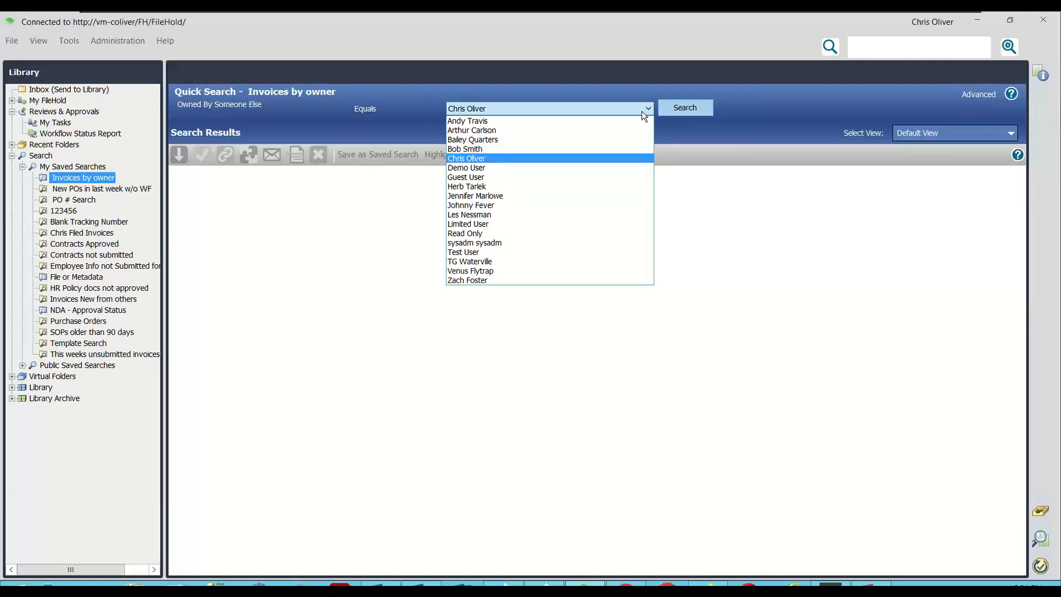
{"action": "left_click", "coordinate": [476, 243]}
{"action": "left_click", "coordinate": [689, 115]}
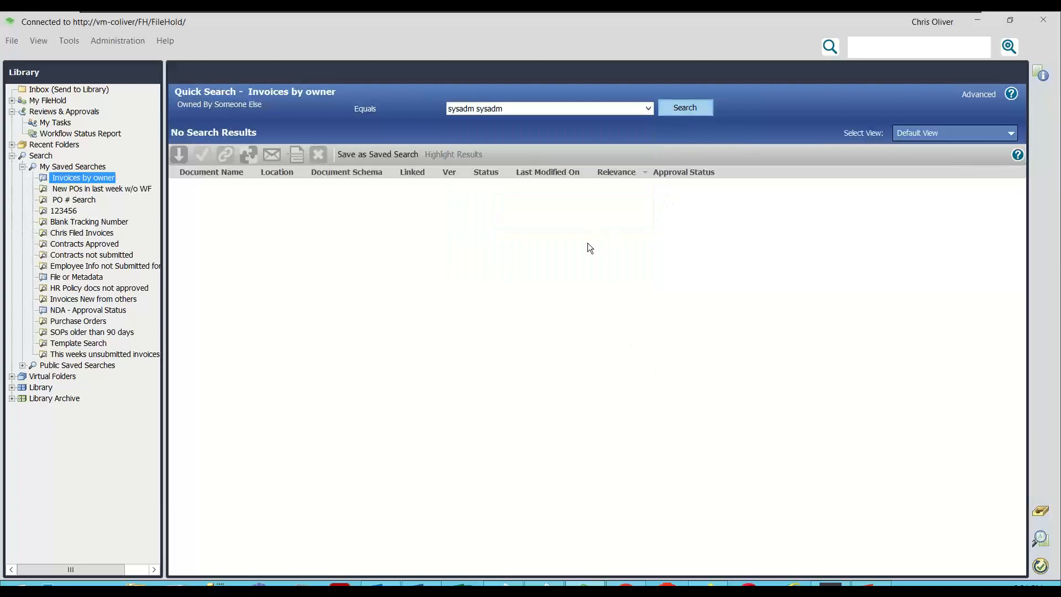
{"action": "left_click", "coordinate": [646, 109]}
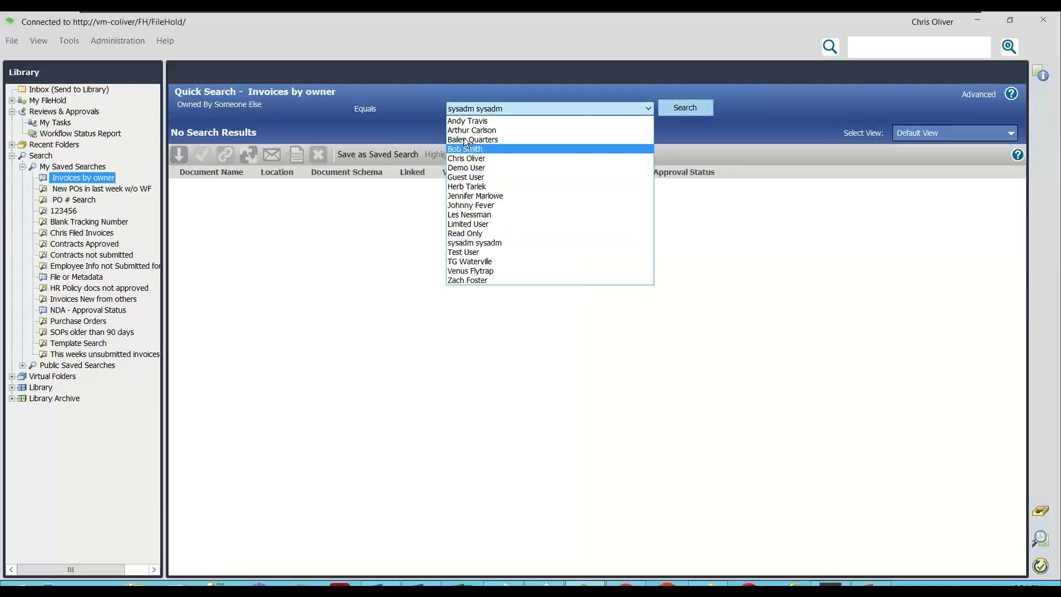
{"action": "left_click", "coordinate": [608, 117]}
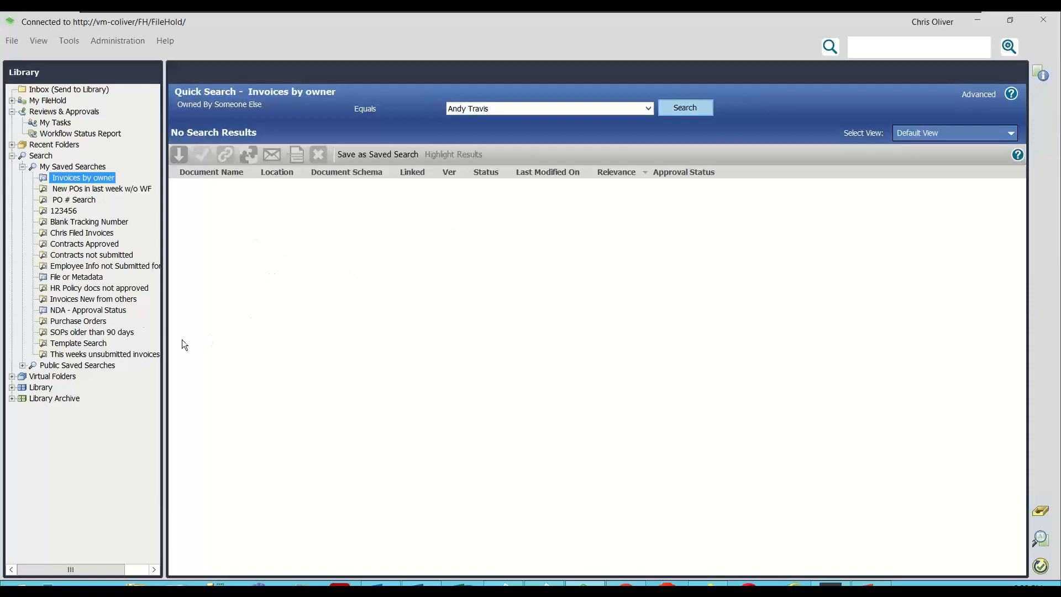
Open the NDA - Approval Status quick search and run it for Not Submitted For Approval
{"action": "left_click", "coordinate": [92, 310]}
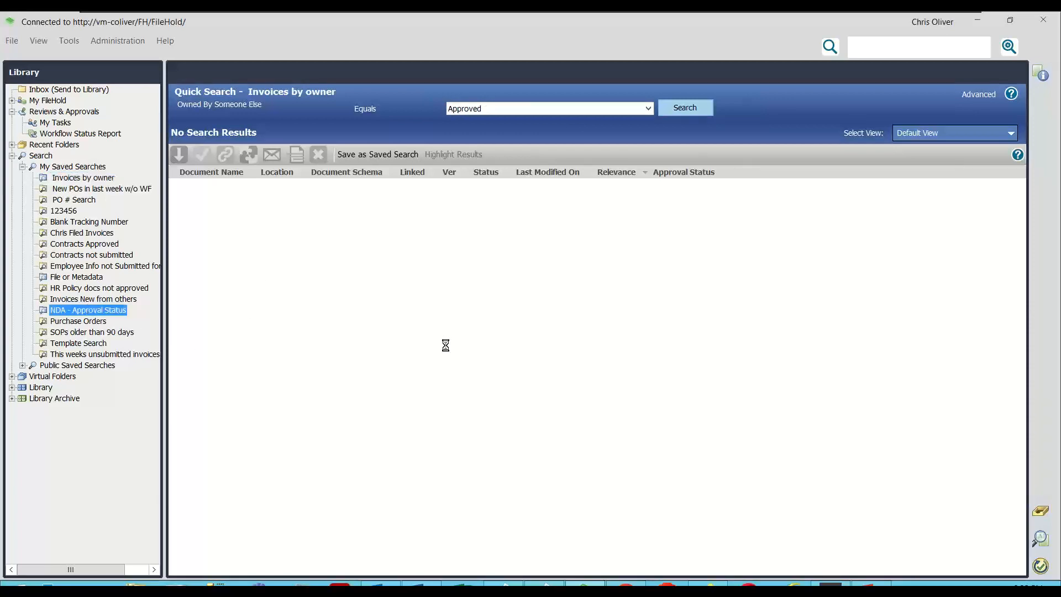
{"action": "left_click", "coordinate": [647, 109]}
{"action": "left_click", "coordinate": [490, 149]}
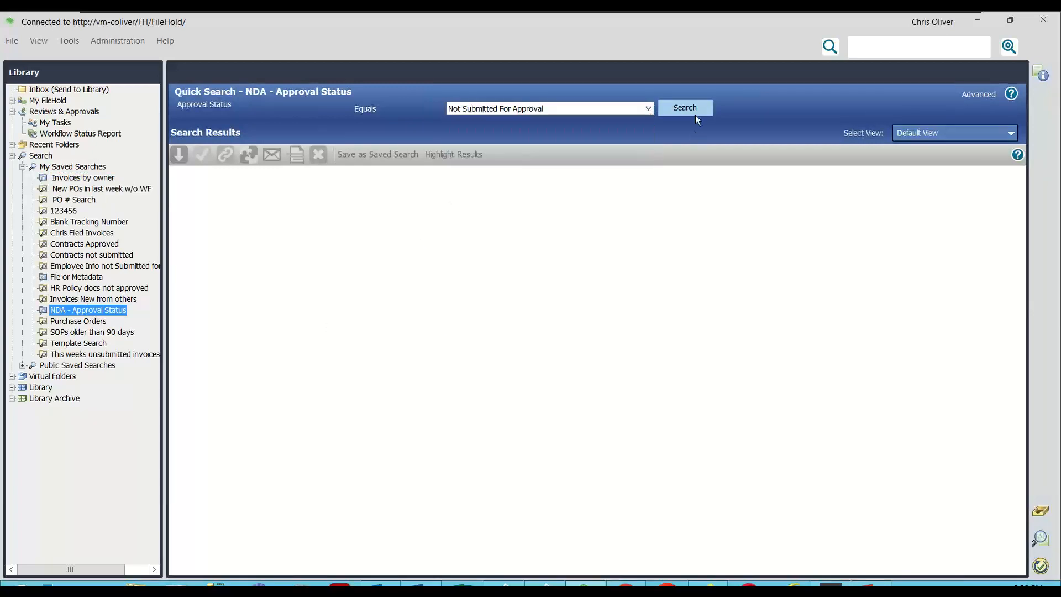
{"action": "left_click", "coordinate": [695, 110]}
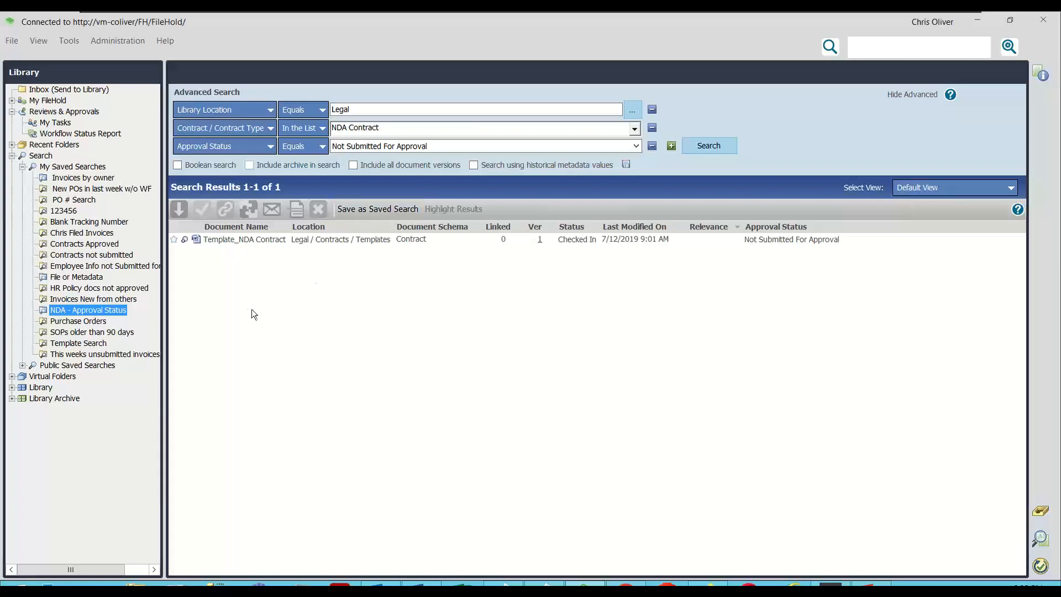
Expand the Public Saved Searches and open the PO # Search saved search
{"action": "left_click", "coordinate": [22, 366]}
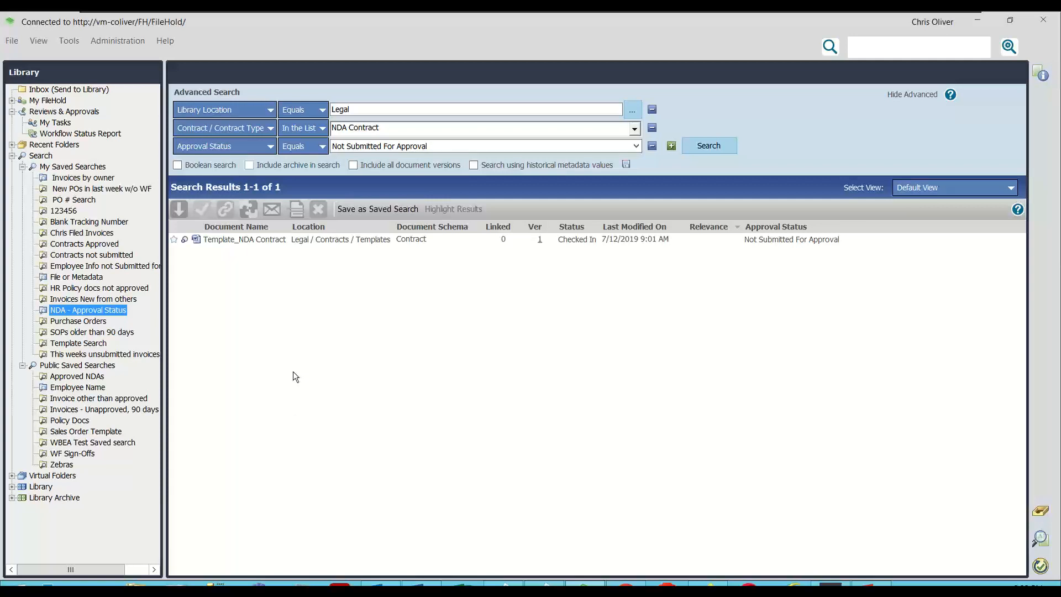
{"action": "right_click", "coordinate": [87, 200]}
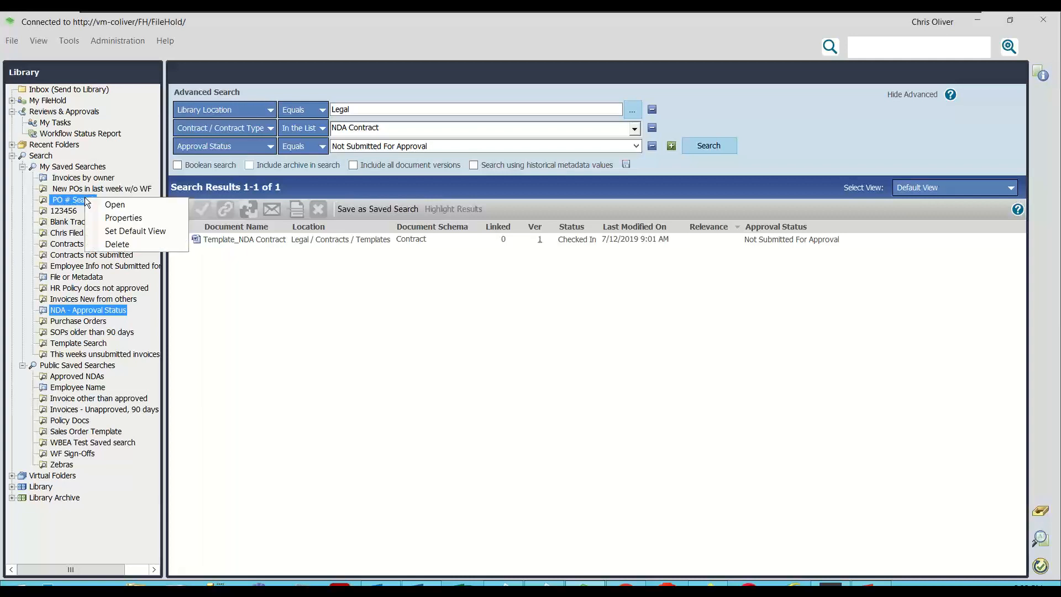
{"action": "left_click", "coordinate": [115, 204]}
Open the properties of the PO # Search saved search and change its type to Public Saved Search
{"action": "right_click", "coordinate": [69, 198]}
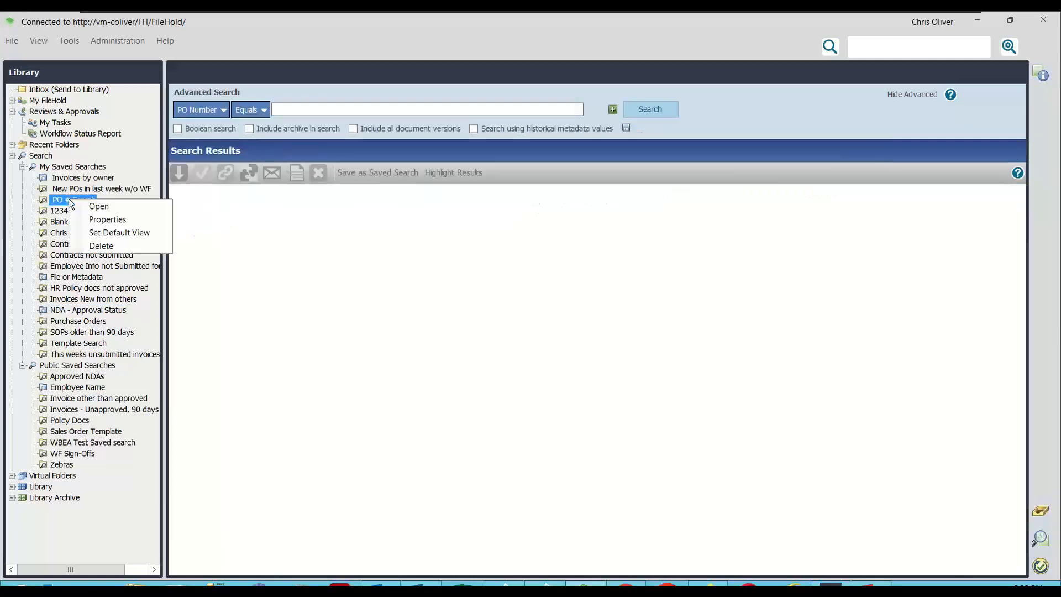
{"action": "left_click", "coordinate": [107, 220]}
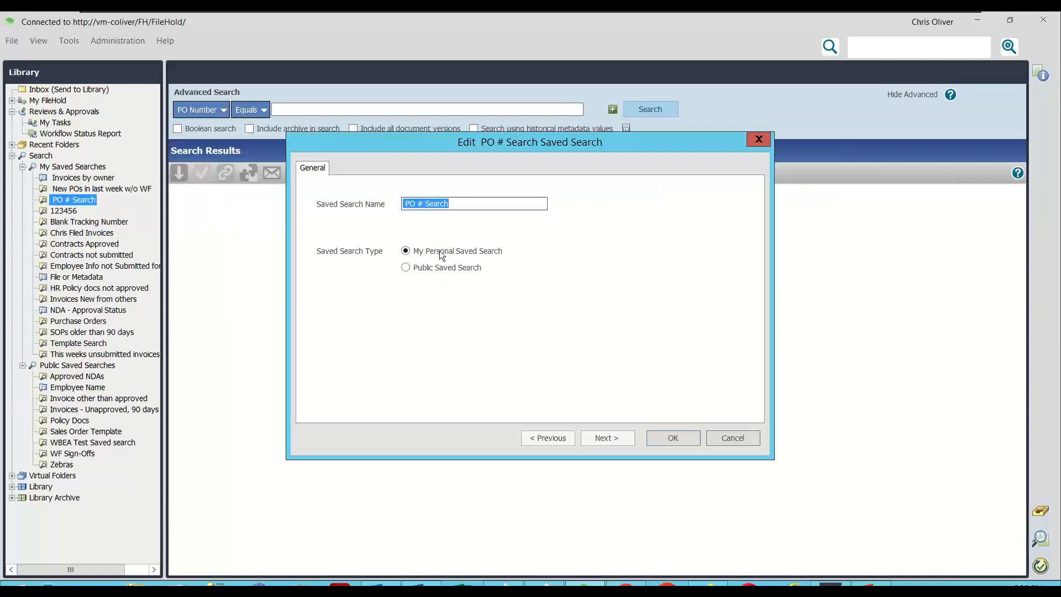
{"action": "left_click", "coordinate": [412, 268]}
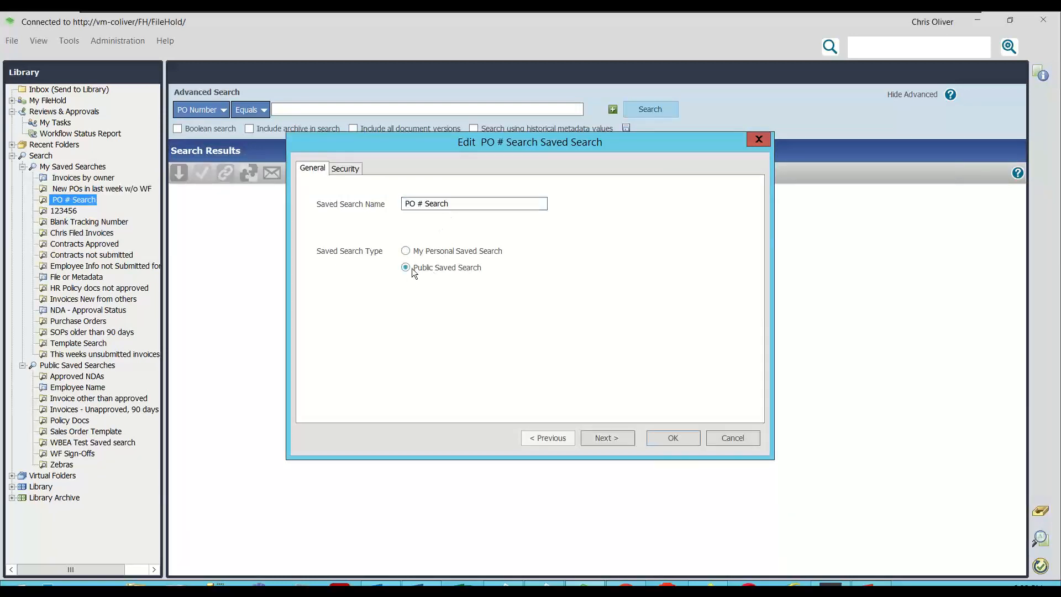
{"action": "left_click", "coordinate": [407, 252]}
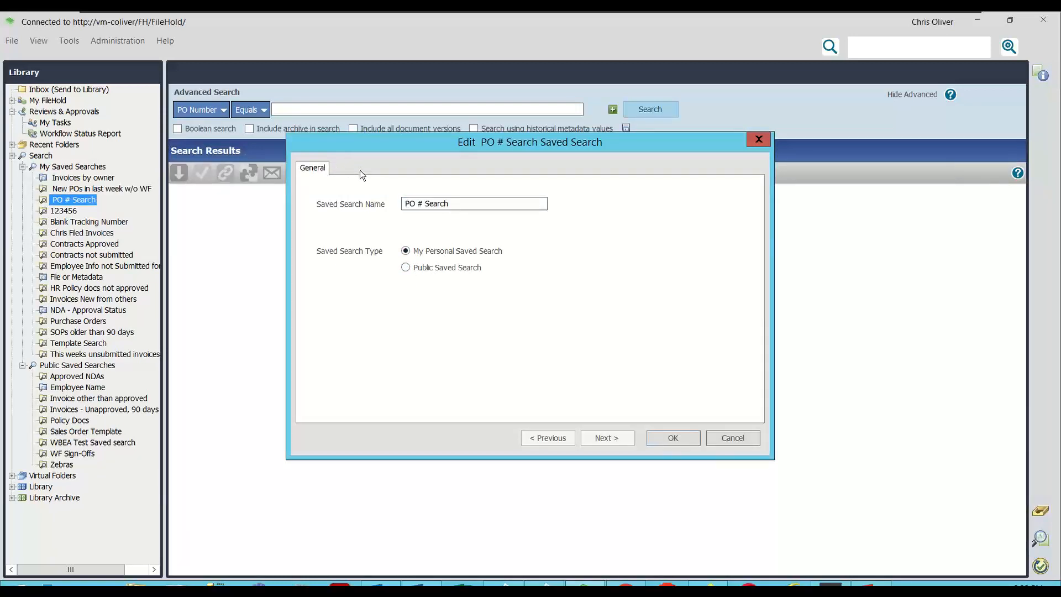
{"action": "left_click", "coordinate": [407, 268]}
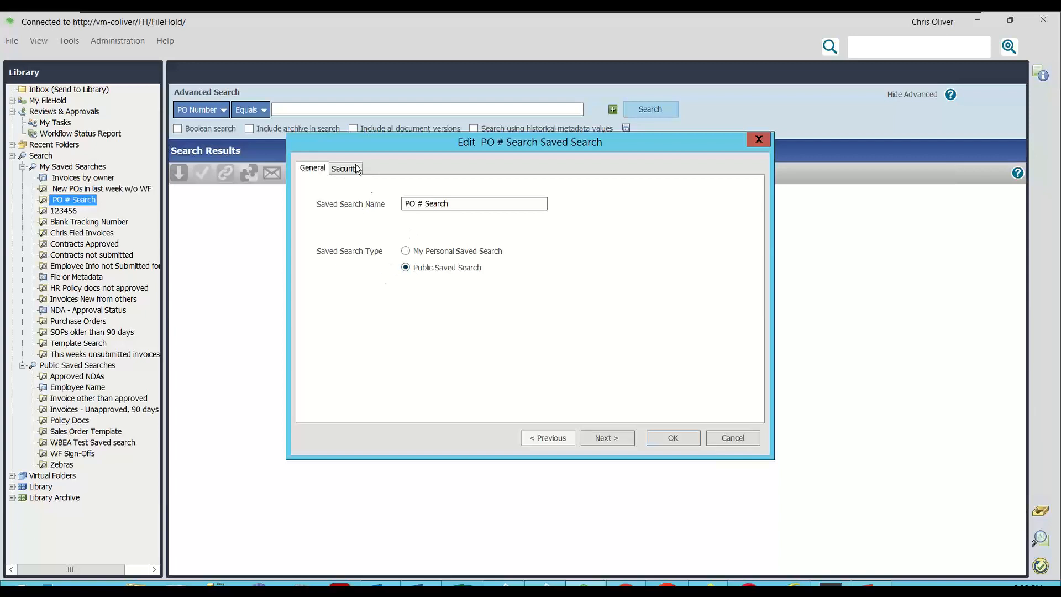
In the saved search's security settings, select the Accounting, Accounting - Head, Accounting - Senior and Accounting Interns groups
{"action": "left_click", "coordinate": [343, 166]}
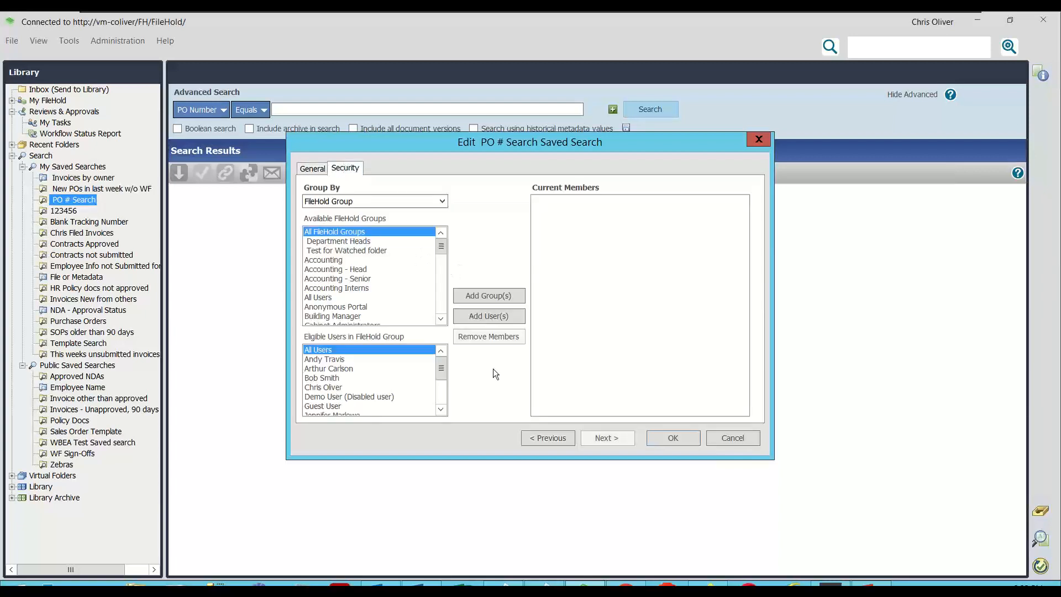
{"action": "left_click", "coordinate": [337, 270]}
{"action": "left_click", "coordinate": [339, 260]}
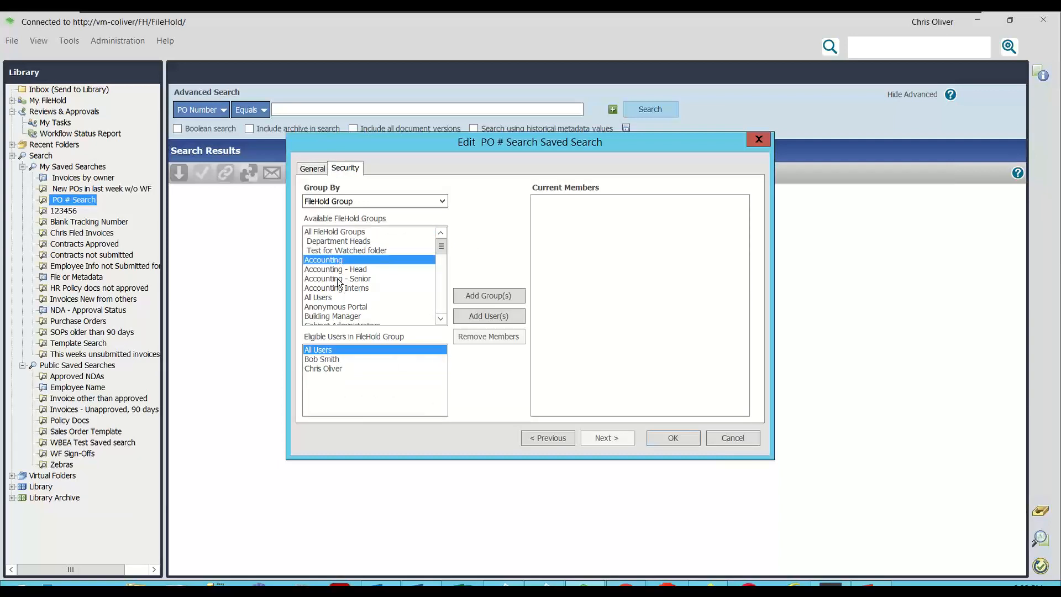
{"action": "left_click", "coordinate": [338, 271], "text": "ctrl"}
{"action": "left_click", "coordinate": [335, 279], "text": "ctrl"}
{"action": "left_click", "coordinate": [336, 281], "text": "ctrl"}
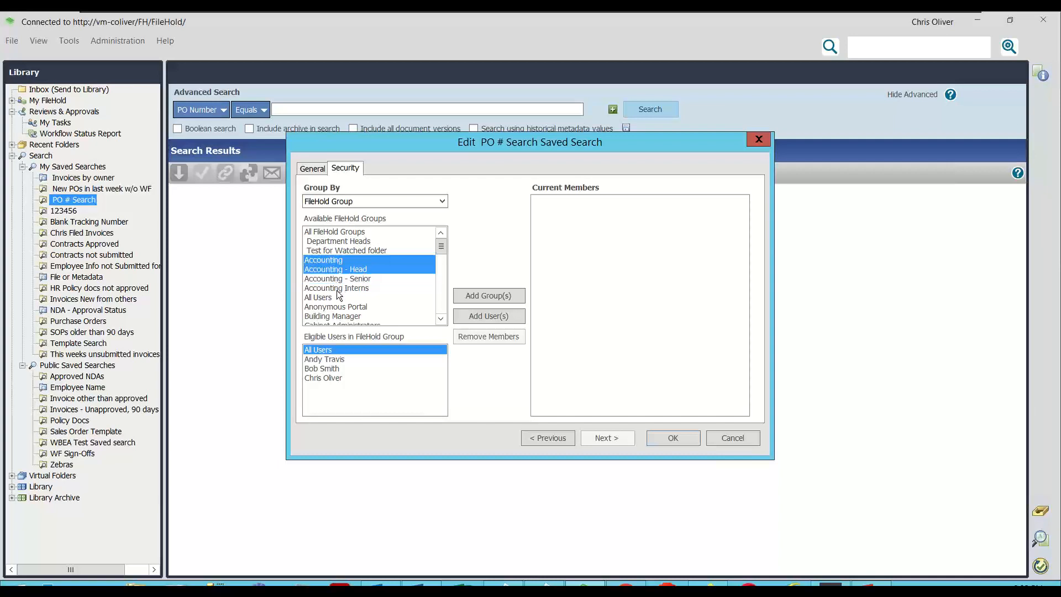
{"action": "left_click", "coordinate": [340, 288], "text": "ctrl"}
Try to extend the selected Accounting groups with the Sales group in the available FileHold groups
{"action": "left_click", "coordinate": [440, 319]}
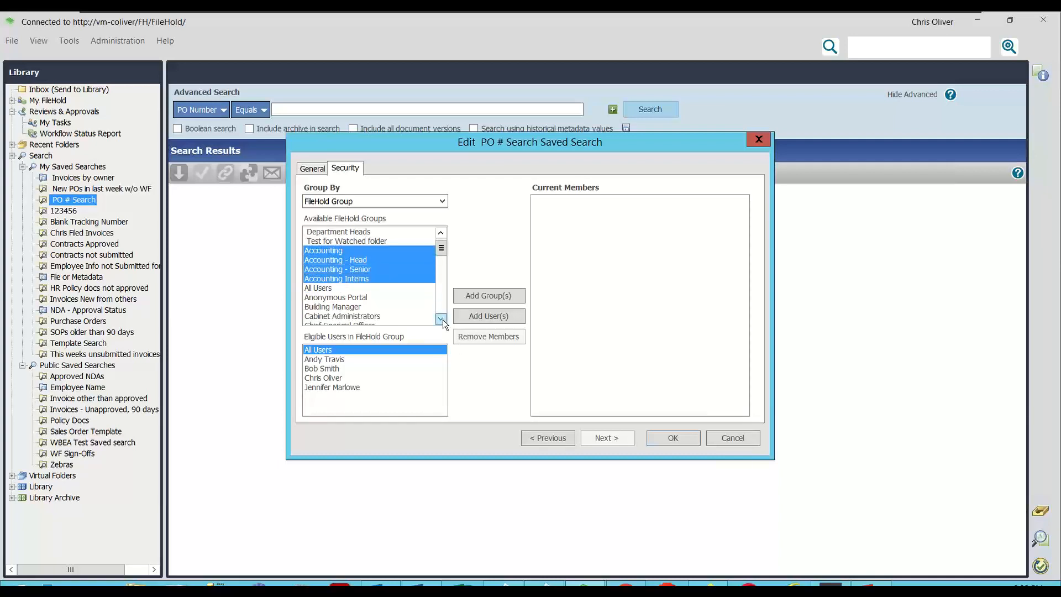
{"action": "left_click", "coordinate": [440, 319]}
{"action": "left_click", "coordinate": [440, 319]}
{"action": "left_click", "coordinate": [440, 319]}
{"action": "left_click", "coordinate": [441, 319]}
{"action": "left_click", "coordinate": [443, 320]}
{"action": "left_click", "coordinate": [443, 319]}
{"action": "left_click", "coordinate": [443, 319]}
{"action": "left_click", "coordinate": [443, 319]}
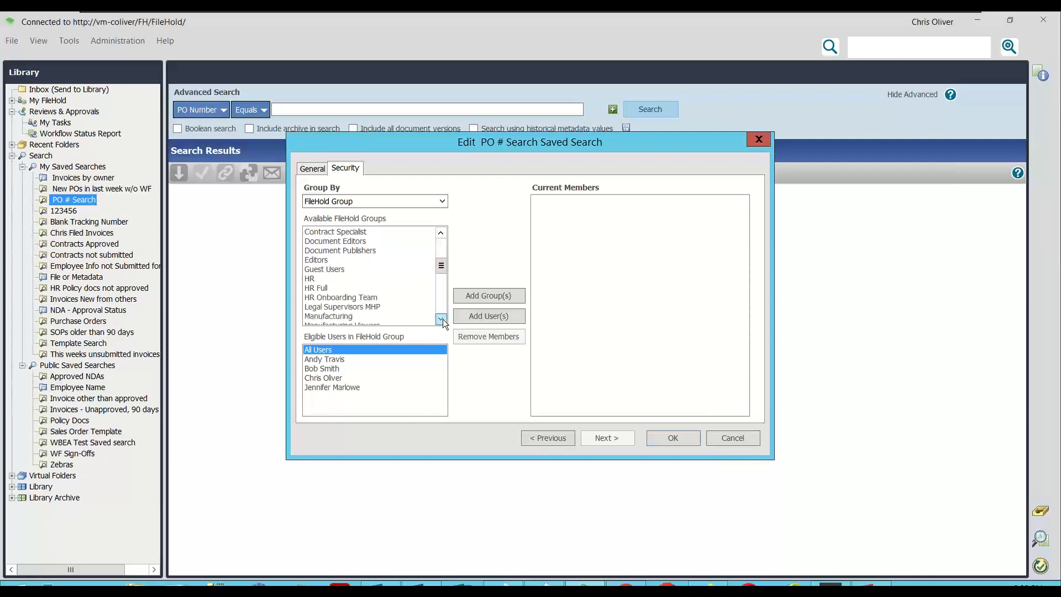
{"action": "left_click", "coordinate": [443, 319]}
{"action": "left_click", "coordinate": [443, 319]}
{"action": "left_click", "coordinate": [443, 320]}
{"action": "left_click", "coordinate": [443, 320]}
{"action": "left_click", "coordinate": [443, 319]}
{"action": "left_click", "coordinate": [442, 319]}
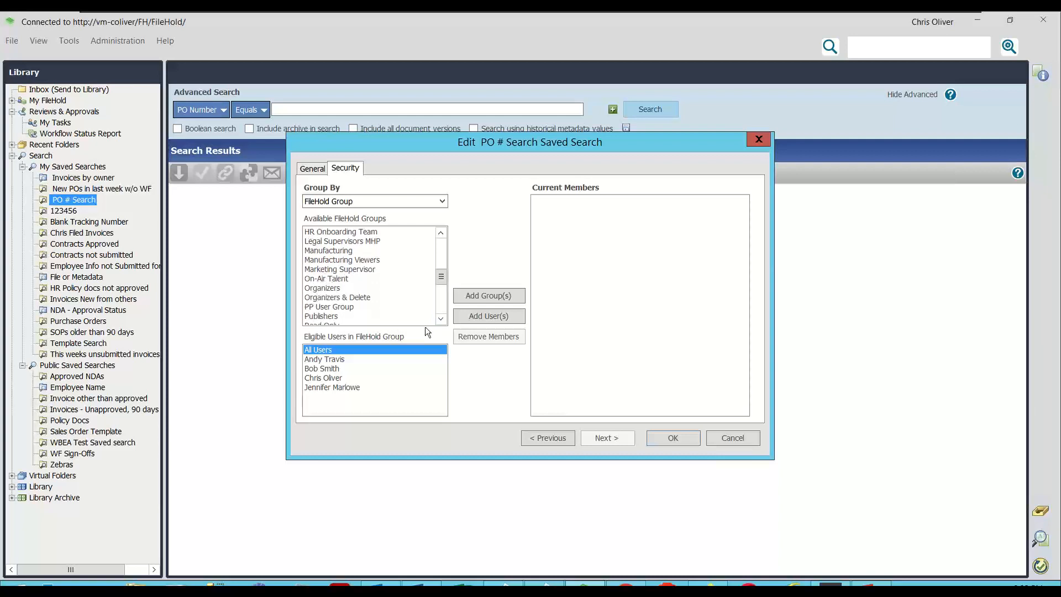
{"action": "left_click", "coordinate": [444, 321]}
{"action": "left_click", "coordinate": [444, 321]}
{"action": "left_click", "coordinate": [444, 322]}
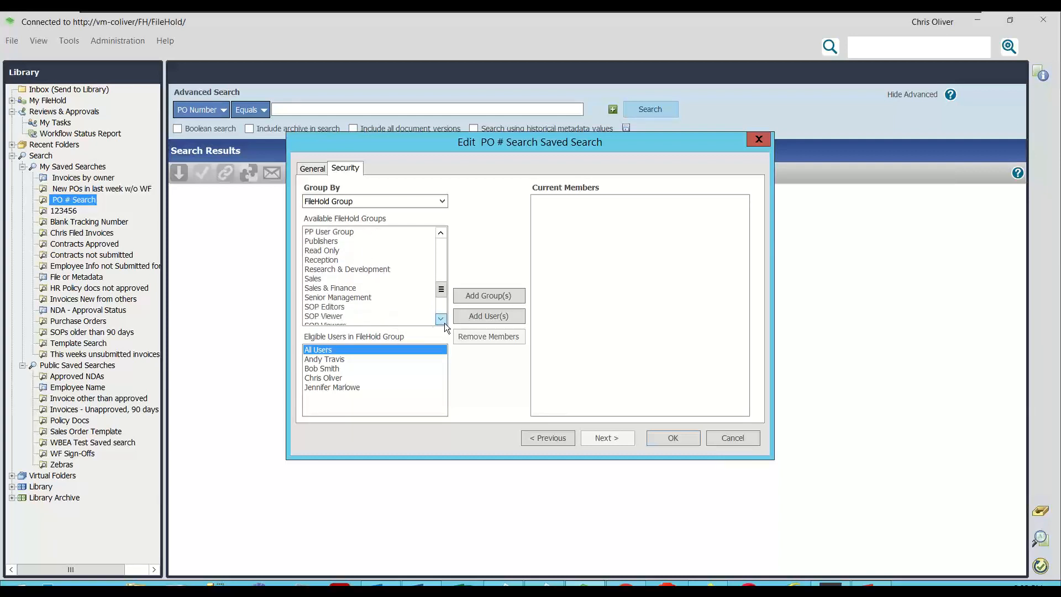
{"action": "left_click", "coordinate": [320, 279], "text": "shift"}
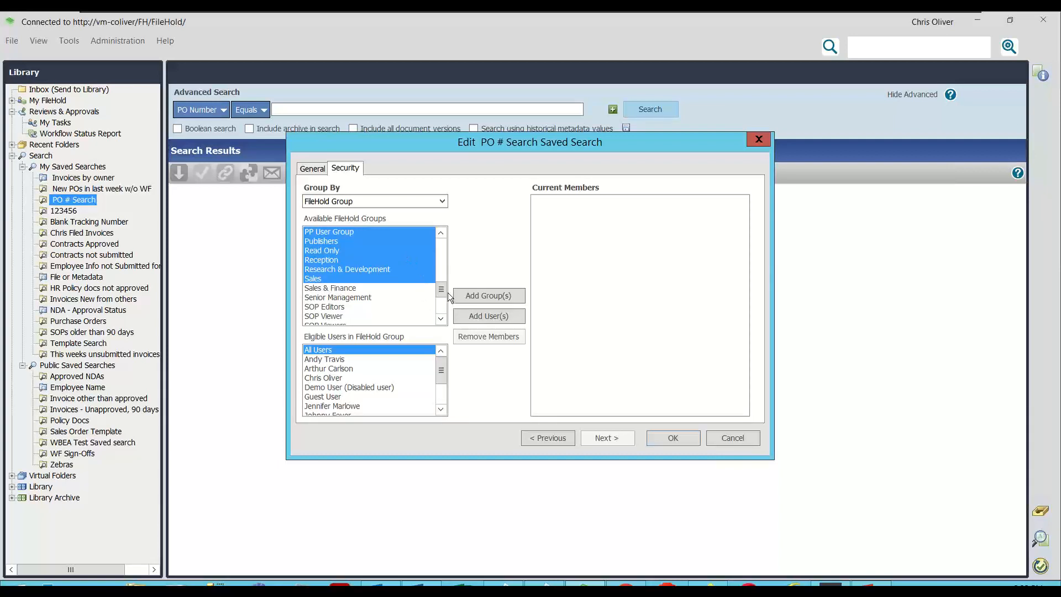
{"action": "left_click_drag", "start_coordinate": [445, 291], "coordinate": [422, 259]}
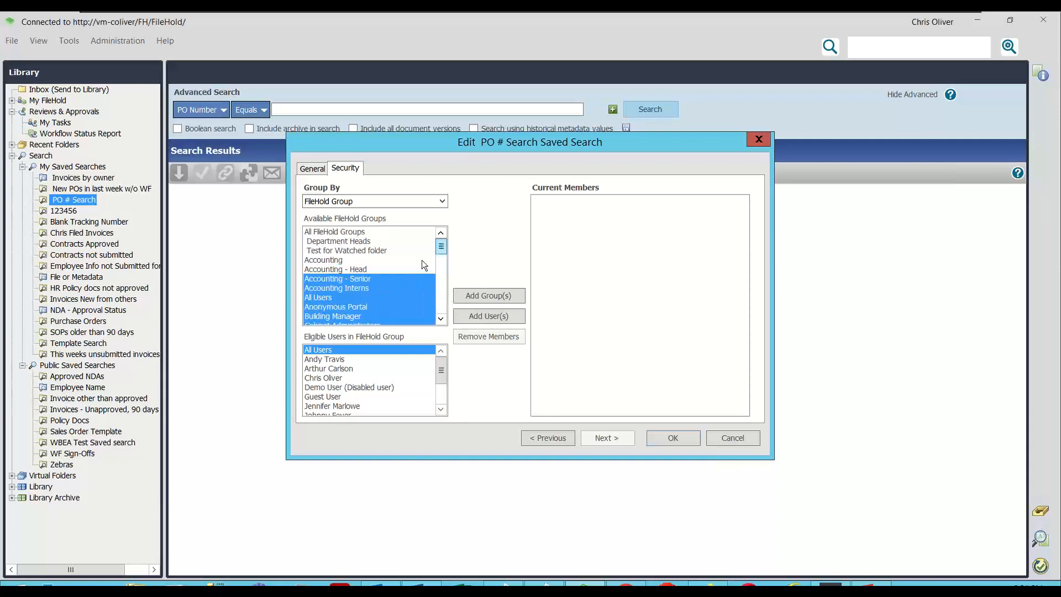
Add the Accounting, Accounting - Head, Accounting - Senior and Accounting Interns groups as current members of the PO # Search saved search
{"action": "left_click", "coordinate": [349, 261]}
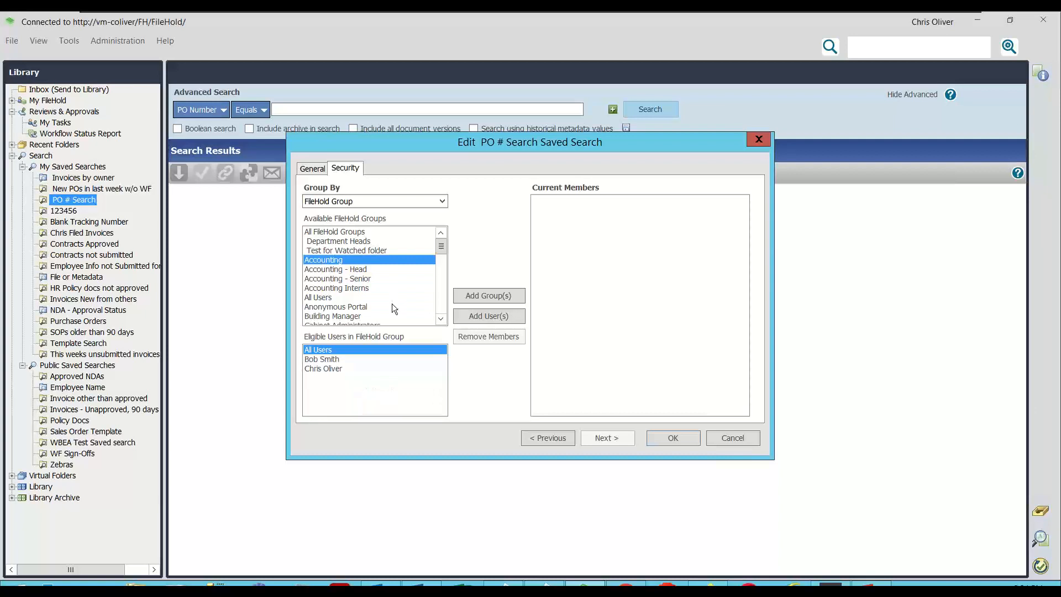
{"action": "left_click", "coordinate": [329, 273], "text": "ctrl"}
{"action": "left_click", "coordinate": [328, 281], "text": "ctrl"}
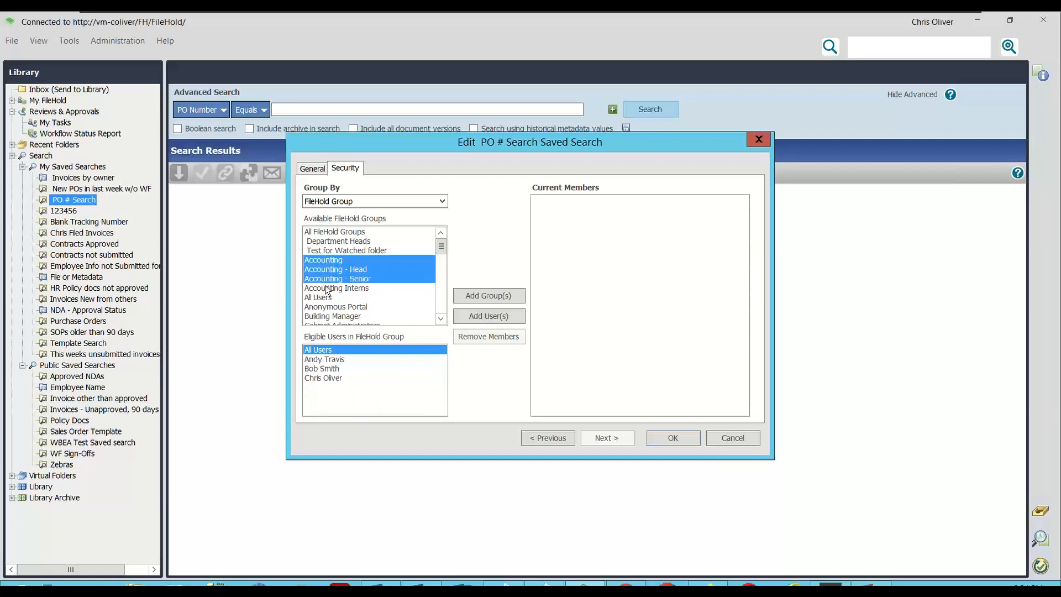
{"action": "left_click", "coordinate": [327, 288], "text": "ctrl"}
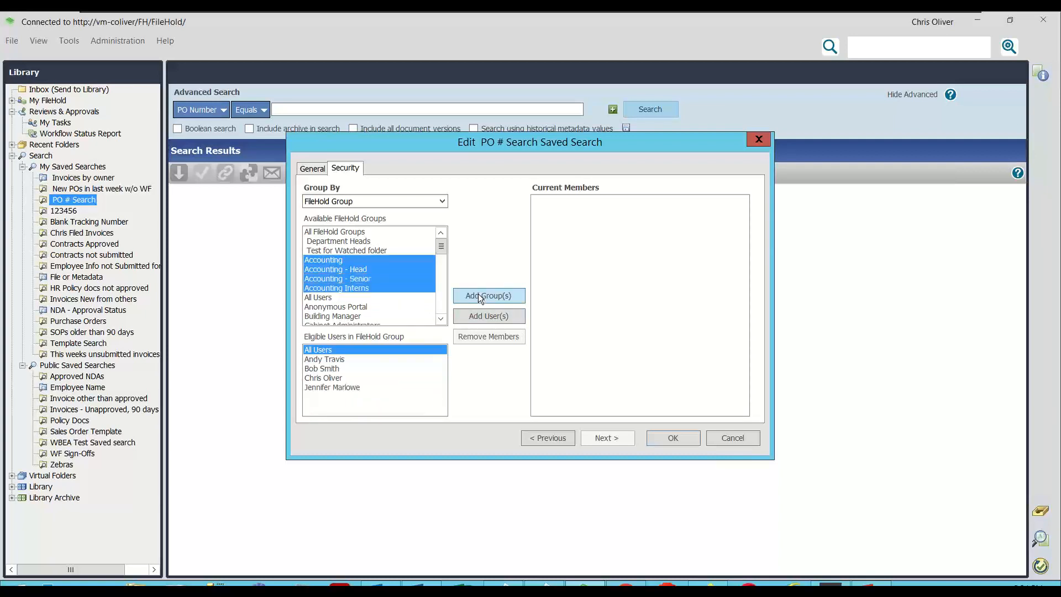
{"action": "left_click", "coordinate": [479, 296]}
Add the Sales group as a member of the PO # Search saved search and save the changes
{"action": "left_click_drag", "start_coordinate": [446, 253], "coordinate": [451, 293]}
{"action": "left_click", "coordinate": [323, 270]}
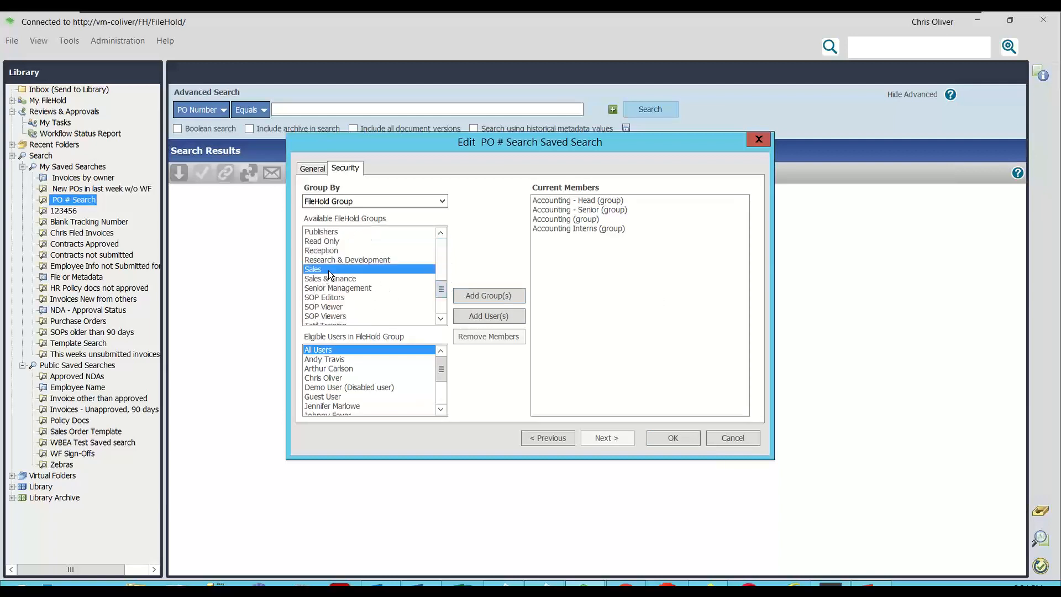
{"action": "left_click", "coordinate": [512, 299]}
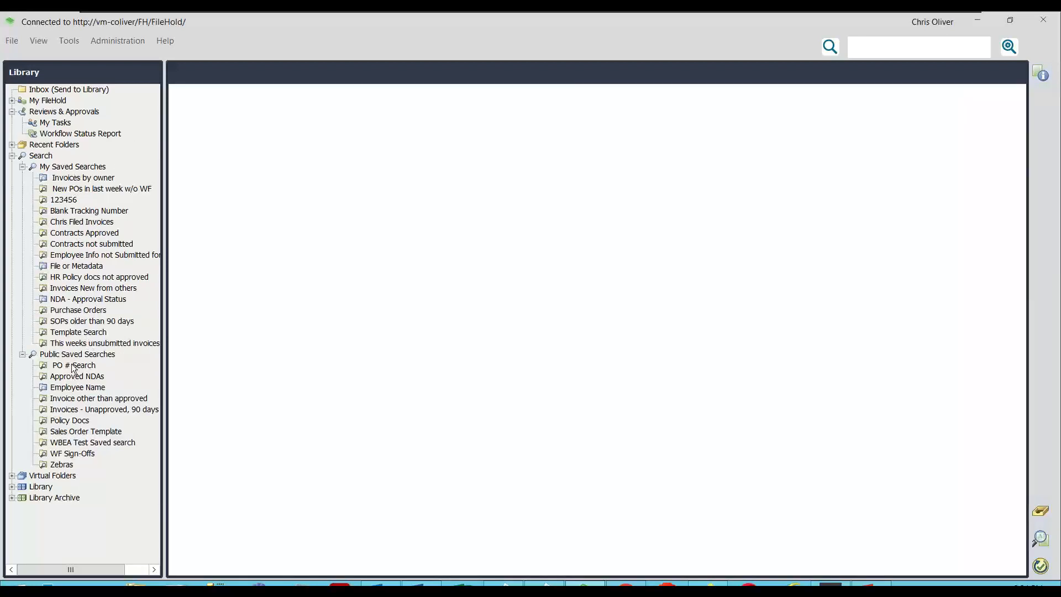
Collapse My Saved Searches and run the public PO # Search for the sample PO number
{"action": "left_click", "coordinate": [22, 166]}
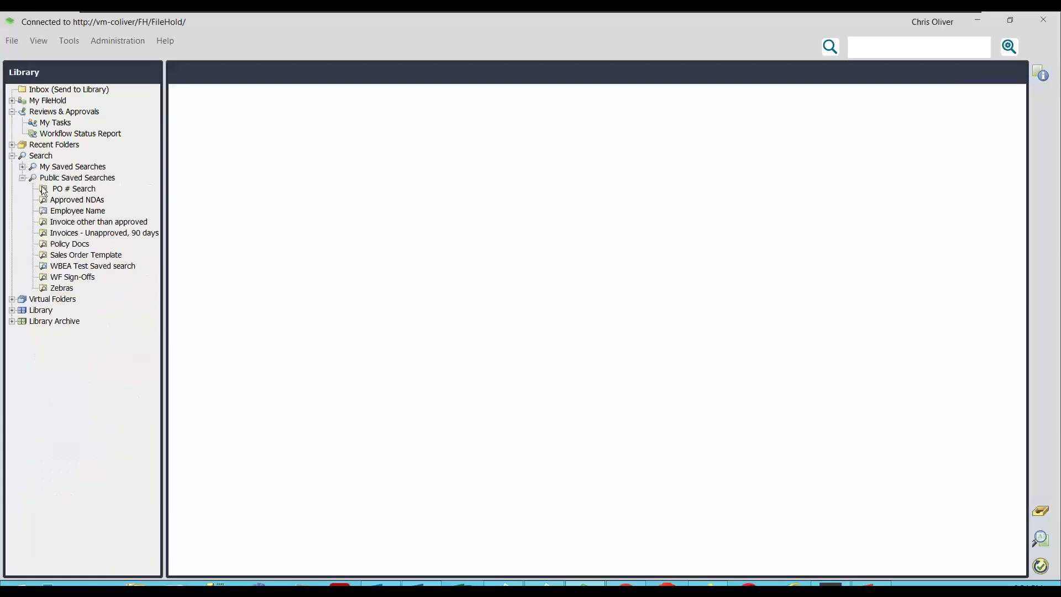
{"action": "left_click", "coordinate": [63, 190]}
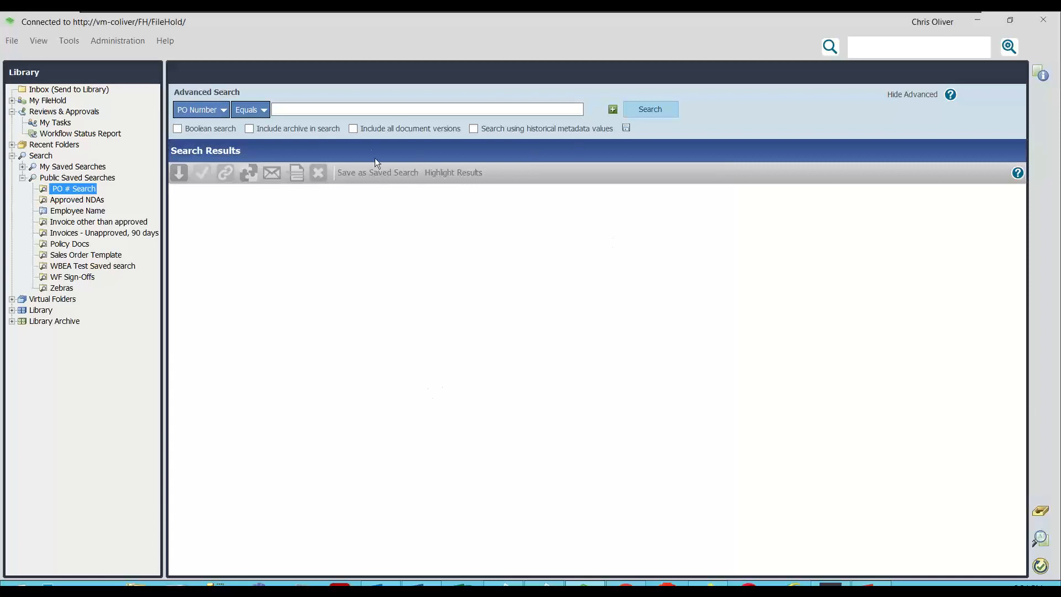
{"action": "right_click", "coordinate": [359, 111]}
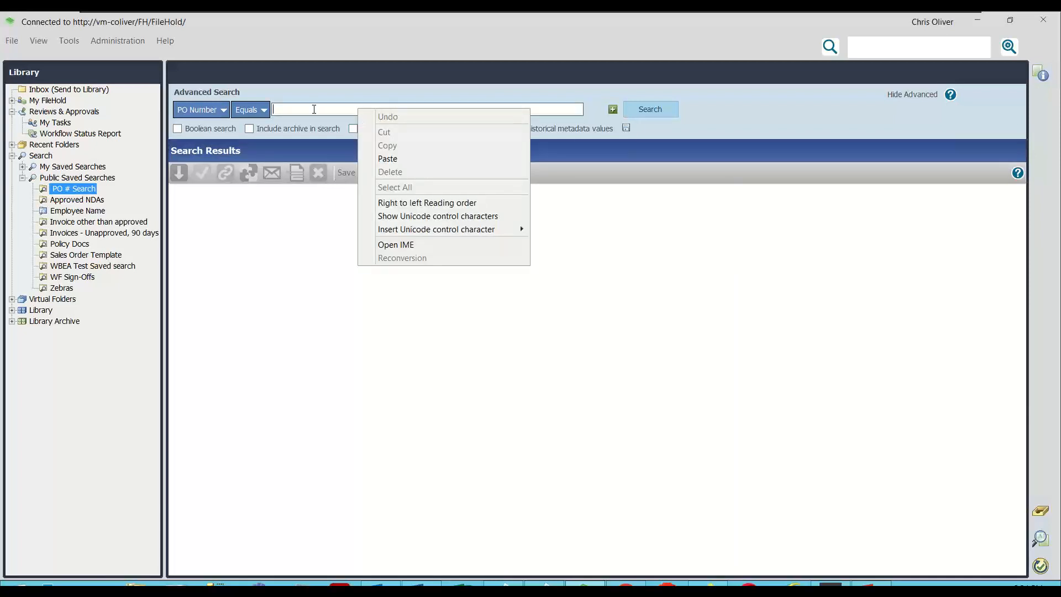
{"action": "left_click", "coordinate": [313, 114]}
{"action": "type", "text": "123456"}
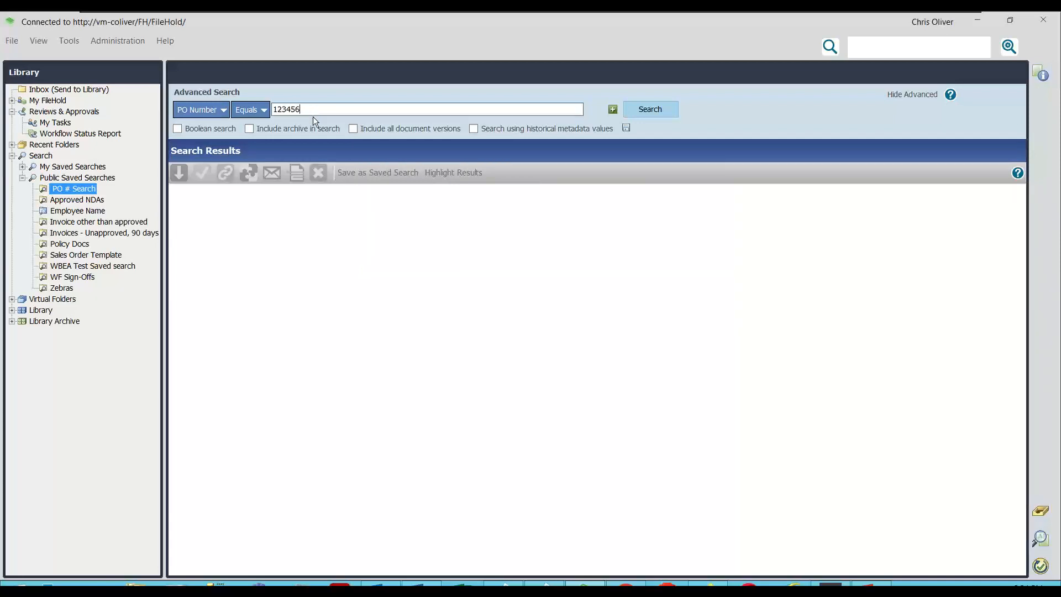
{"action": "key", "text": "Return"}
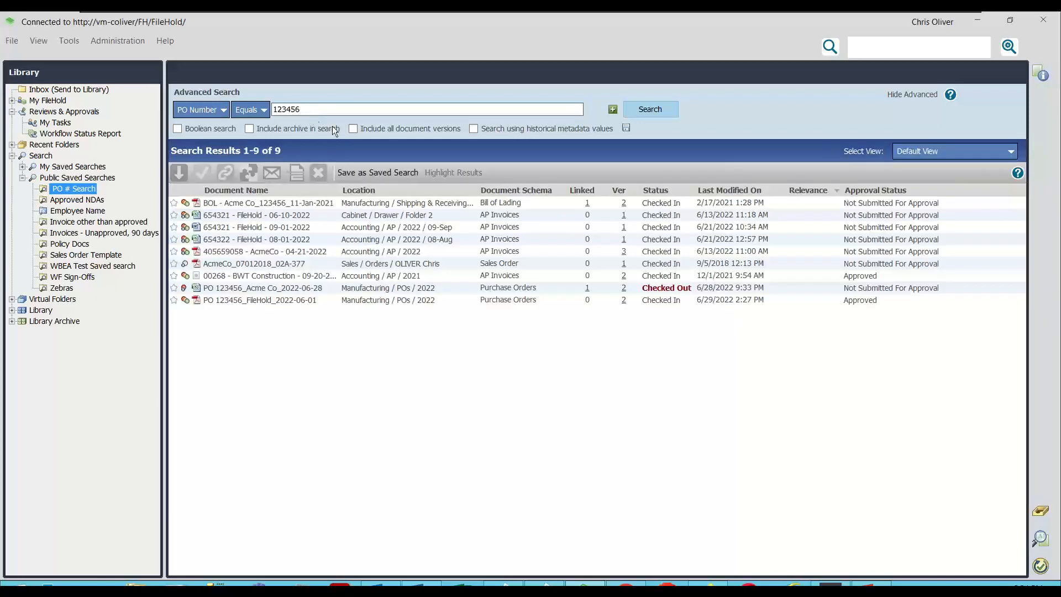
Save the search as a new saved search named Quick PO, with PO Number as its quick search condition
{"action": "left_click", "coordinate": [376, 175]}
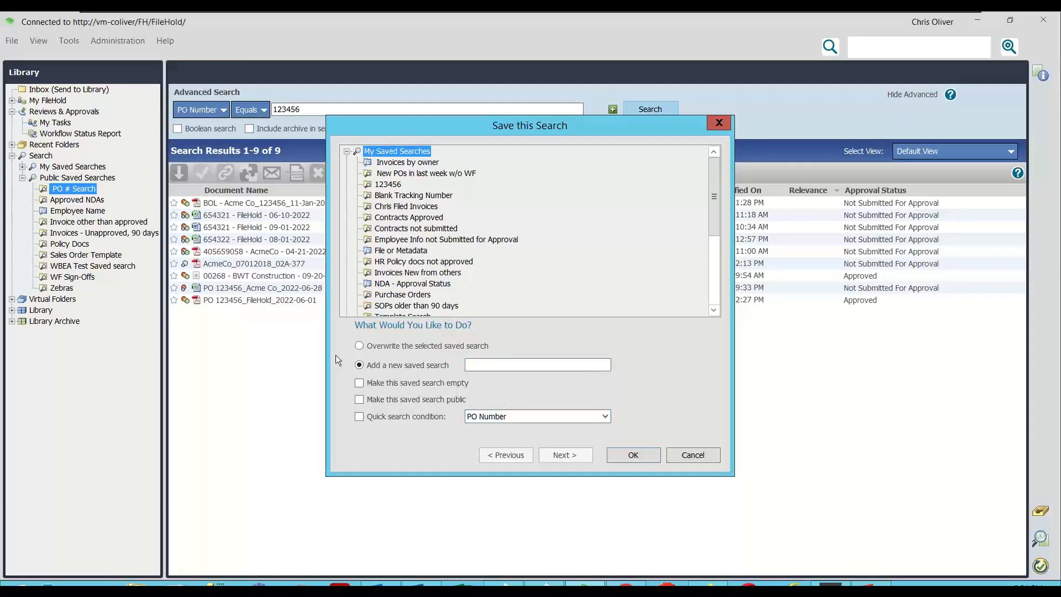
{"action": "left_click", "coordinate": [359, 345]}
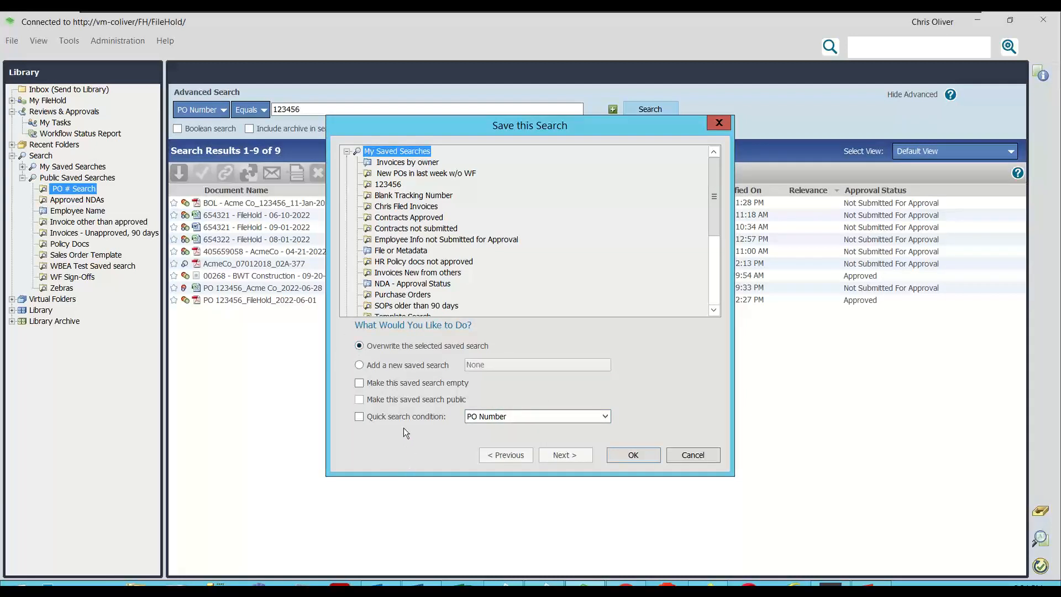
{"action": "left_click", "coordinate": [359, 416]}
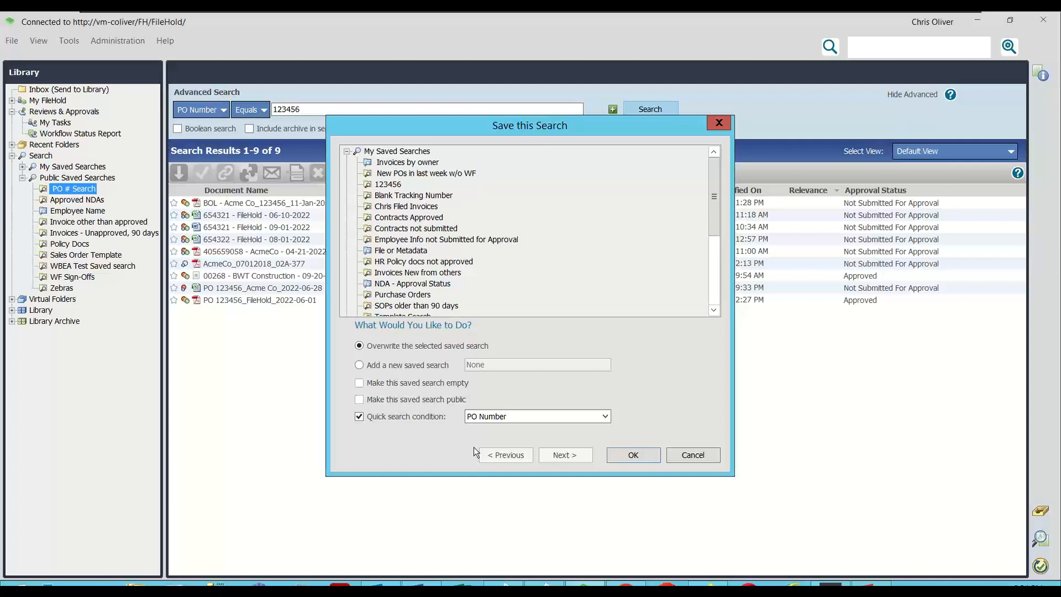
{"action": "left_click", "coordinate": [627, 454]}
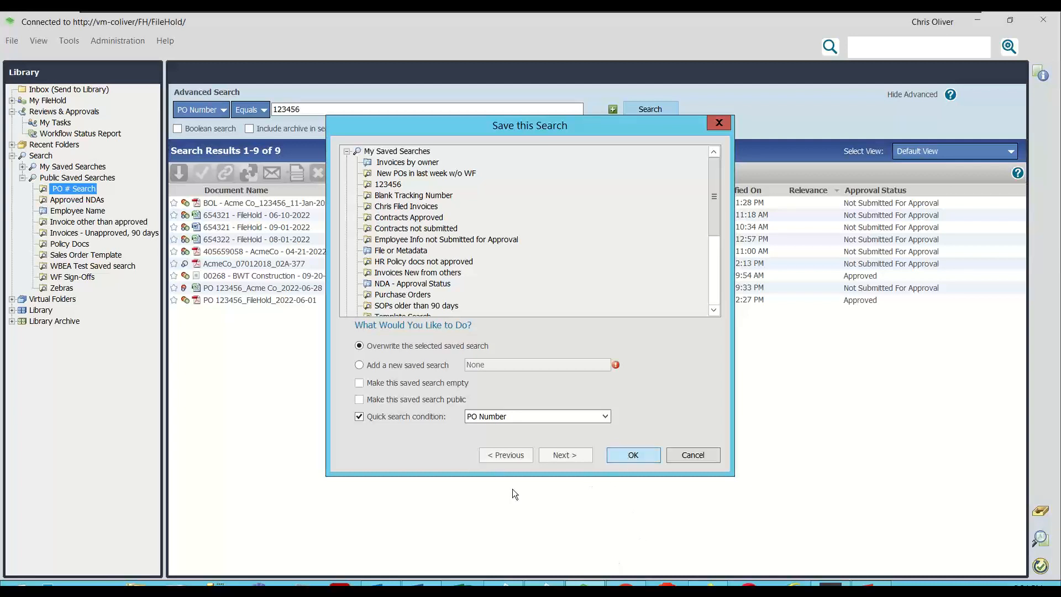
{"action": "left_click", "coordinate": [360, 365]}
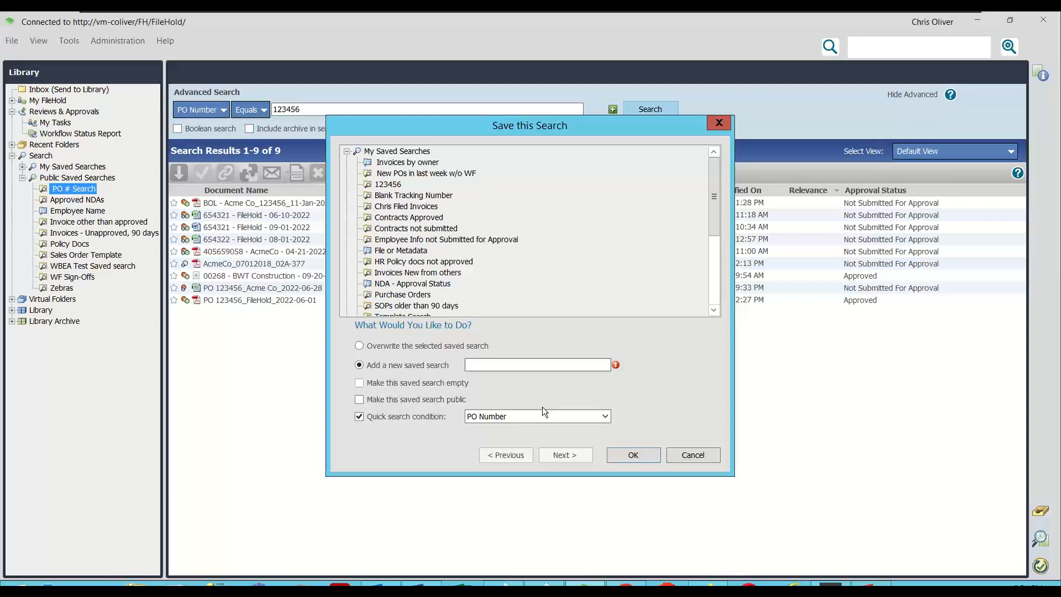
{"action": "type", "text": "Quick PO"}
{"action": "left_click", "coordinate": [632, 455]}
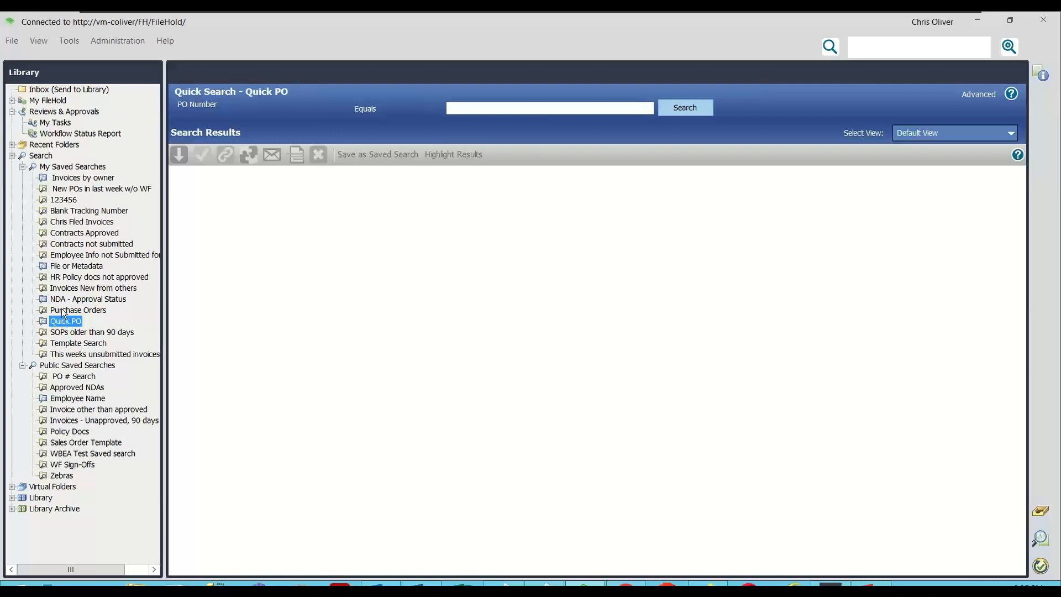
Open the Inbox and choose Quick PO as the active quick search, trying the Ad hoc option along the way
{"action": "left_click", "coordinate": [82, 91]}
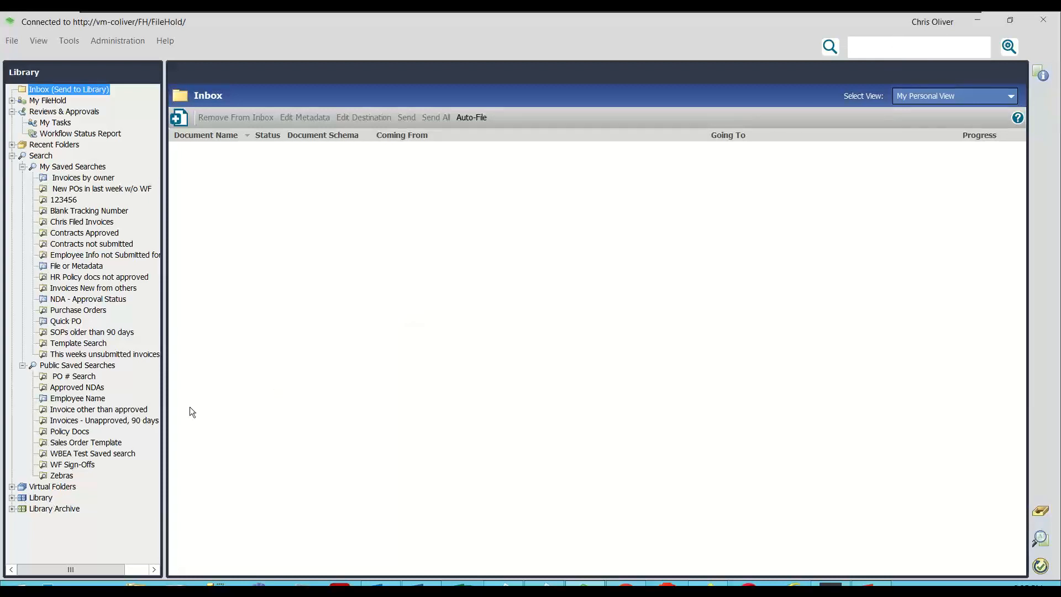
{"action": "left_click", "coordinate": [830, 47]}
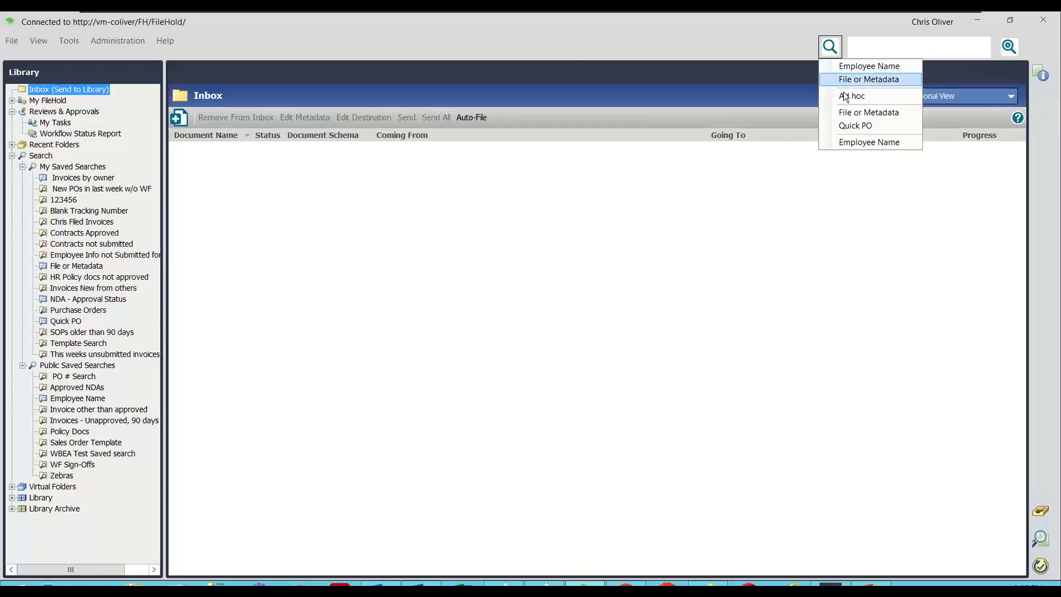
{"action": "left_click", "coordinate": [856, 125]}
{"action": "left_click", "coordinate": [886, 45]}
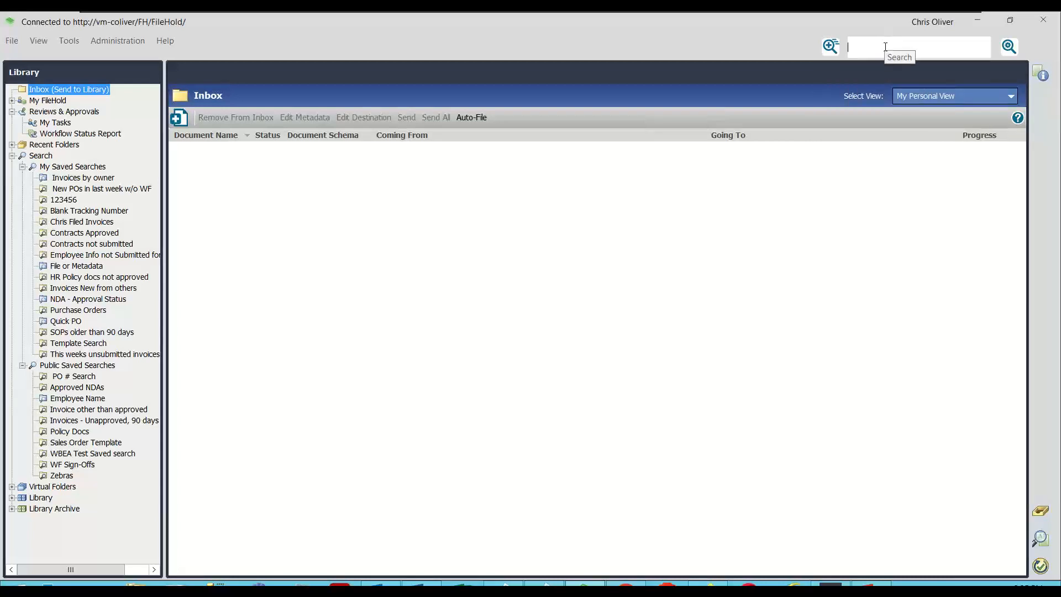
{"action": "left_click", "coordinate": [834, 48]}
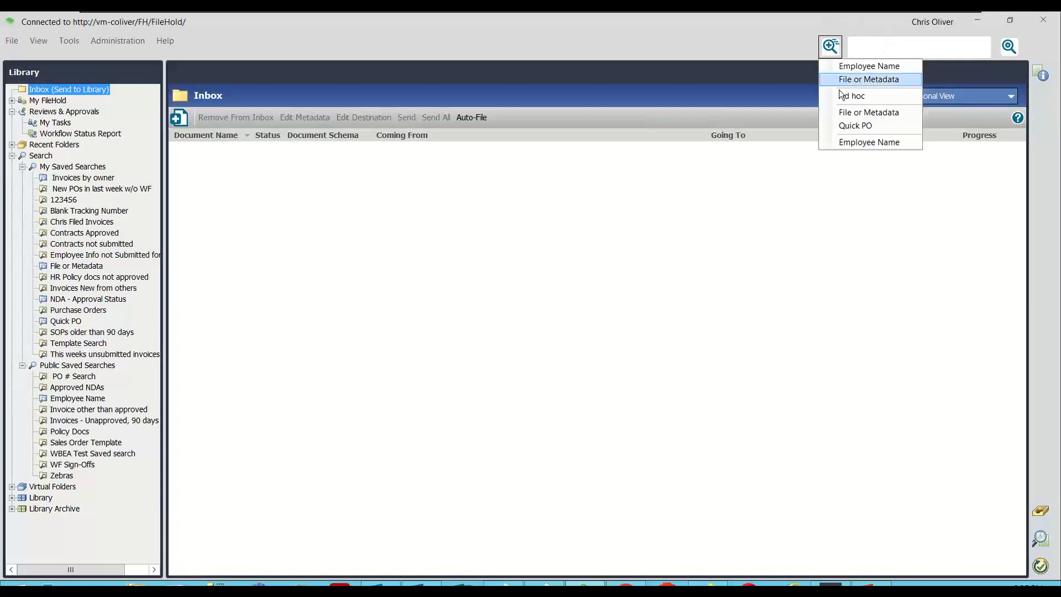
{"action": "left_click", "coordinate": [839, 95]}
{"action": "left_click", "coordinate": [834, 49]}
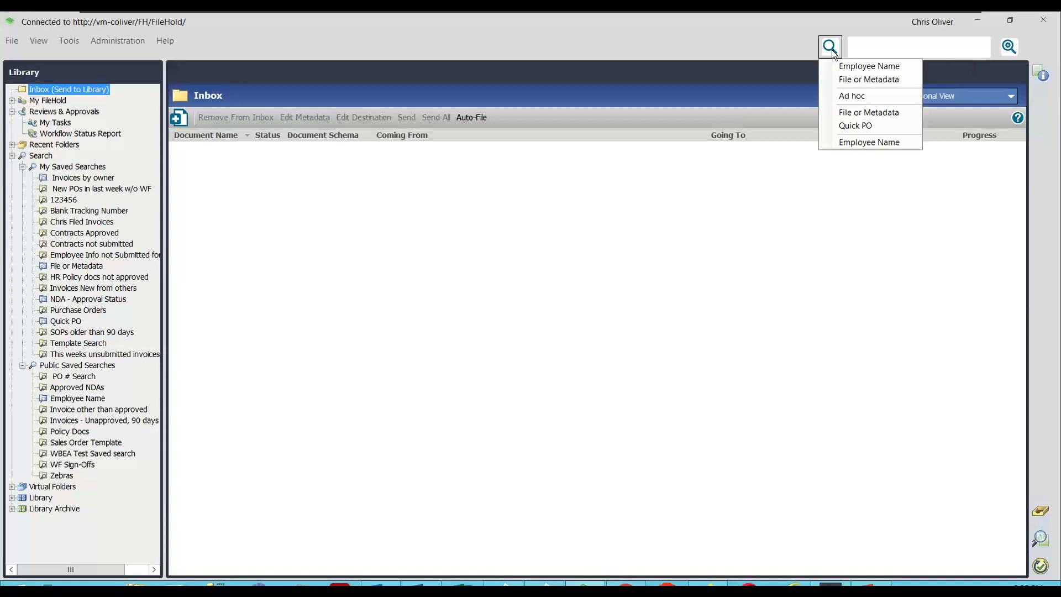
{"action": "left_click", "coordinate": [850, 127]}
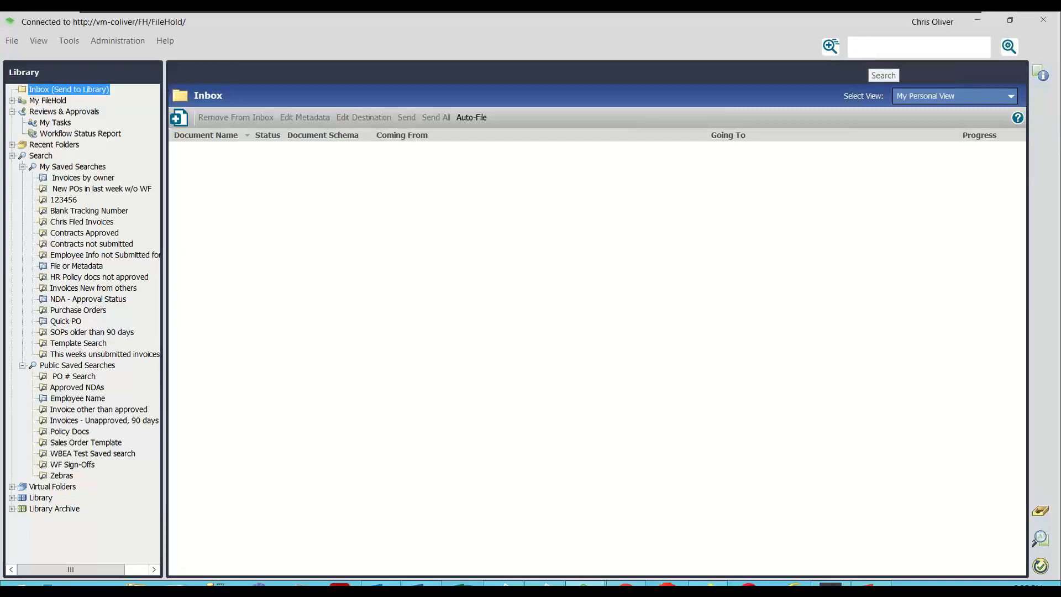
Run the Quick PO quick search for the sample PO number, correcting the entered value
{"action": "type", "text": "123456"}
{"action": "key", "text": "Return"}
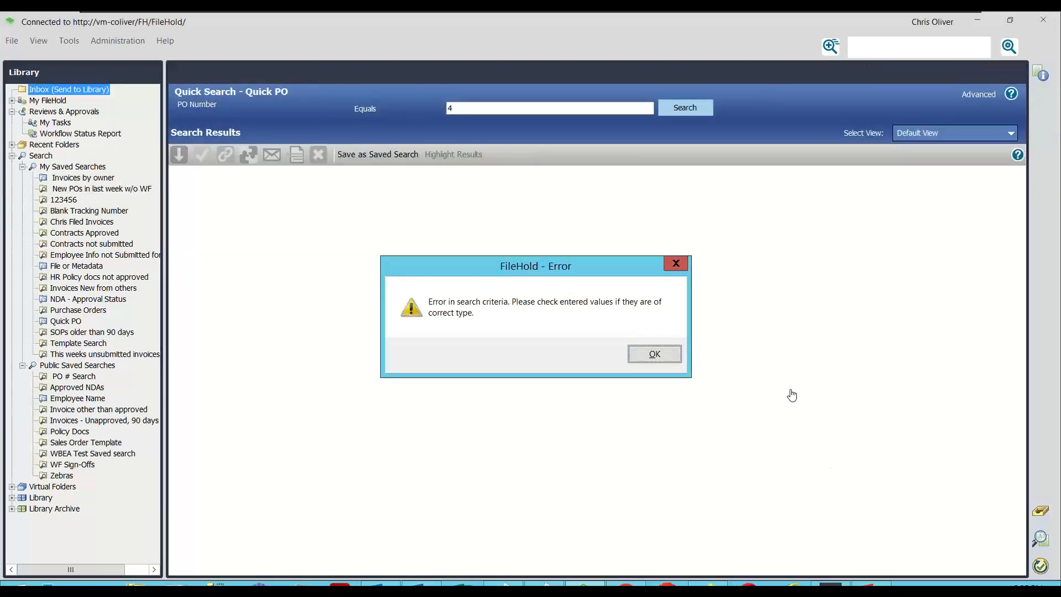
{"action": "left_click", "coordinate": [645, 355]}
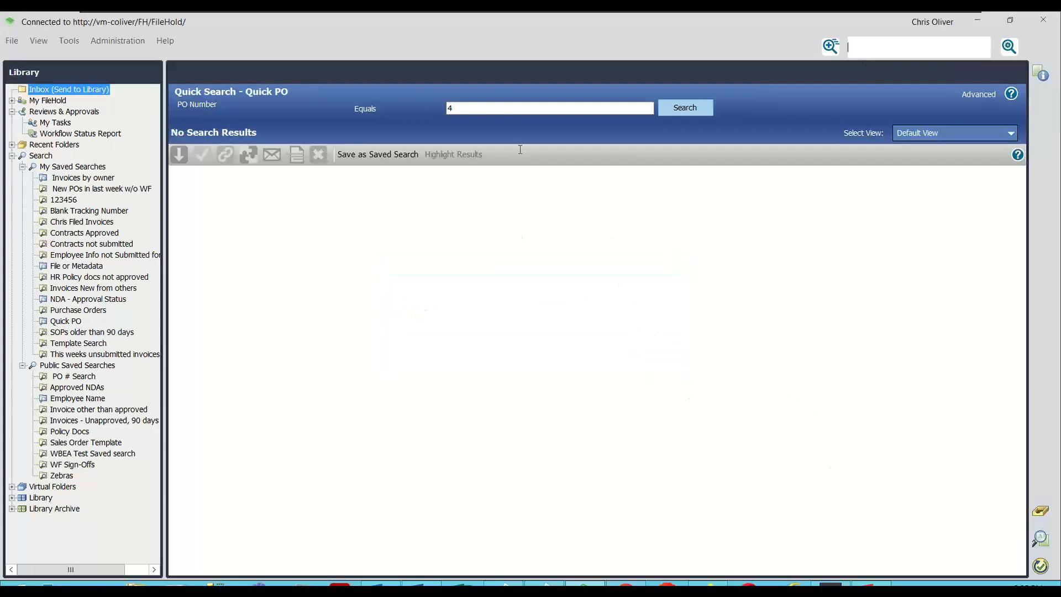
{"action": "double_click", "coordinate": [487, 105]}
{"action": "type", "text": "123456"}
{"action": "key", "text": "Return"}
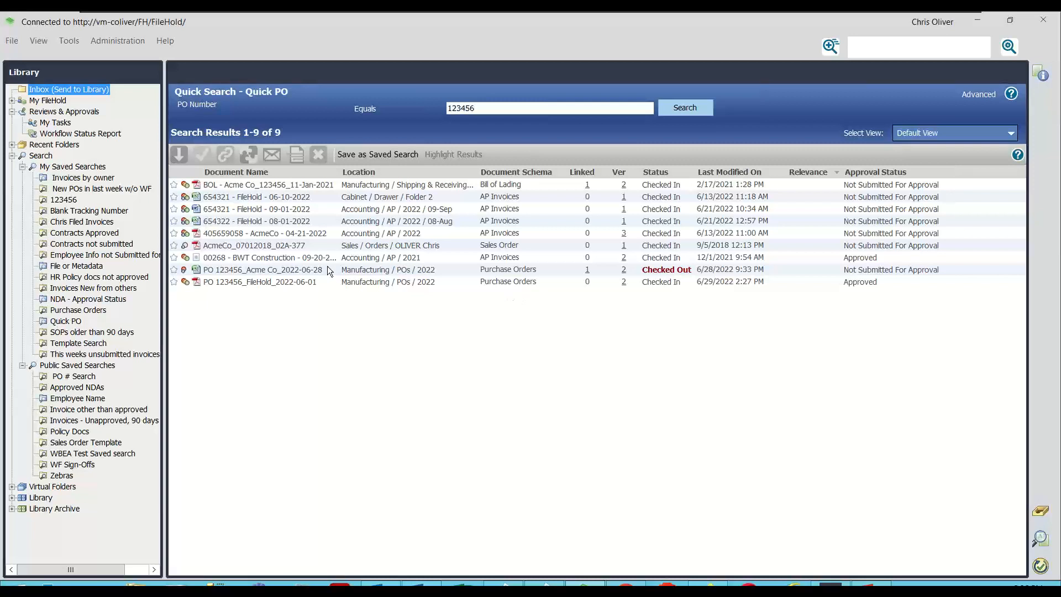
Open the general Search and run it for "draft"
{"action": "left_click", "coordinate": [41, 155]}
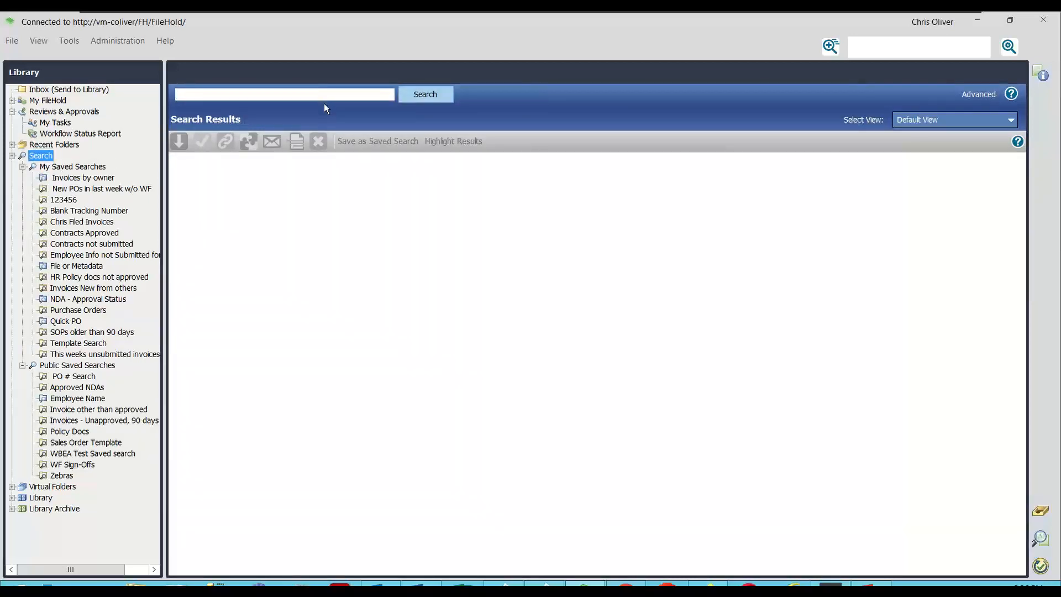
{"action": "type", "text": "draft"}
{"action": "key", "text": "Return"}
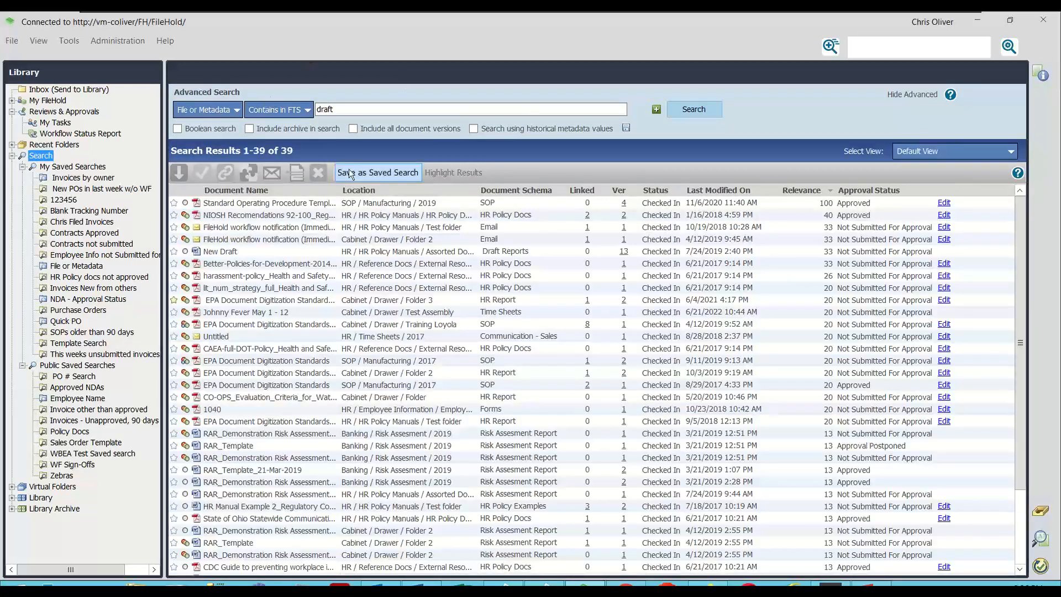
Save the current search as a new public saved search named Draft, with File or Metadata as its quick search condition
{"action": "left_click", "coordinate": [378, 173]}
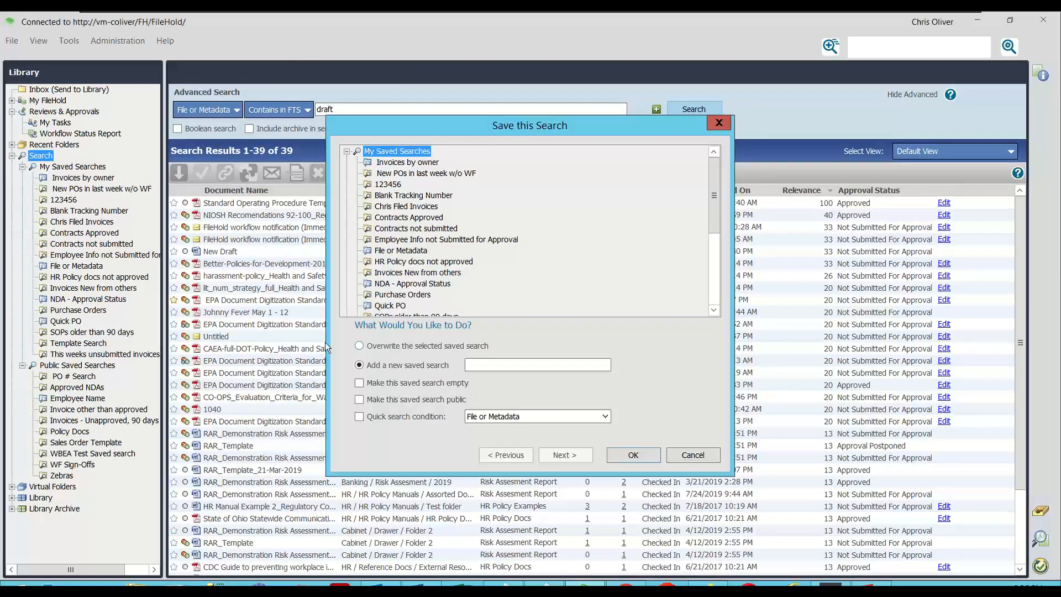
{"action": "left_click", "coordinate": [471, 366]}
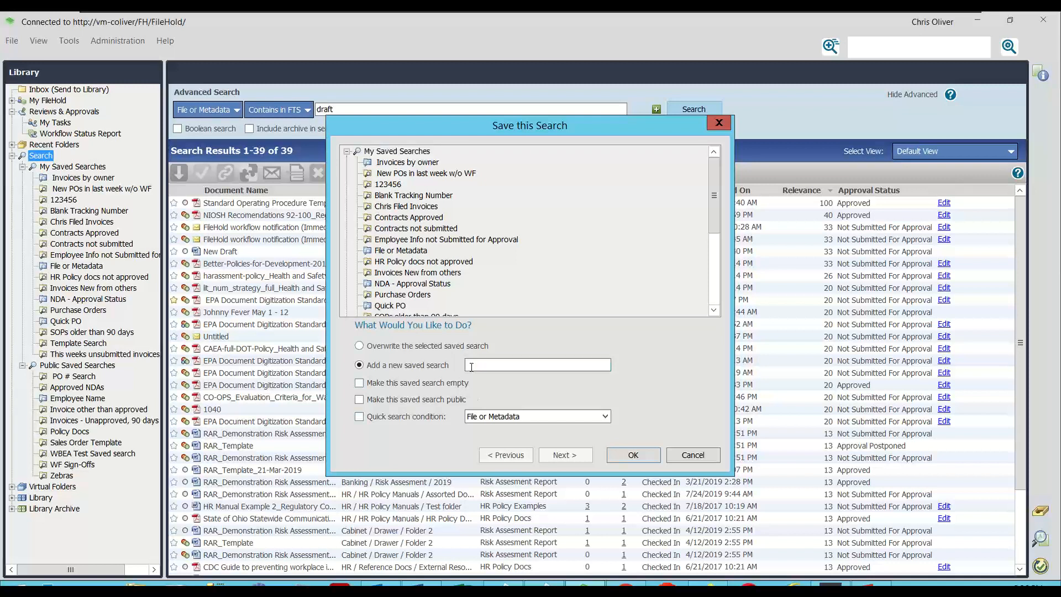
{"action": "type", "text": "Draft"}
{"action": "left_click", "coordinate": [360, 400]}
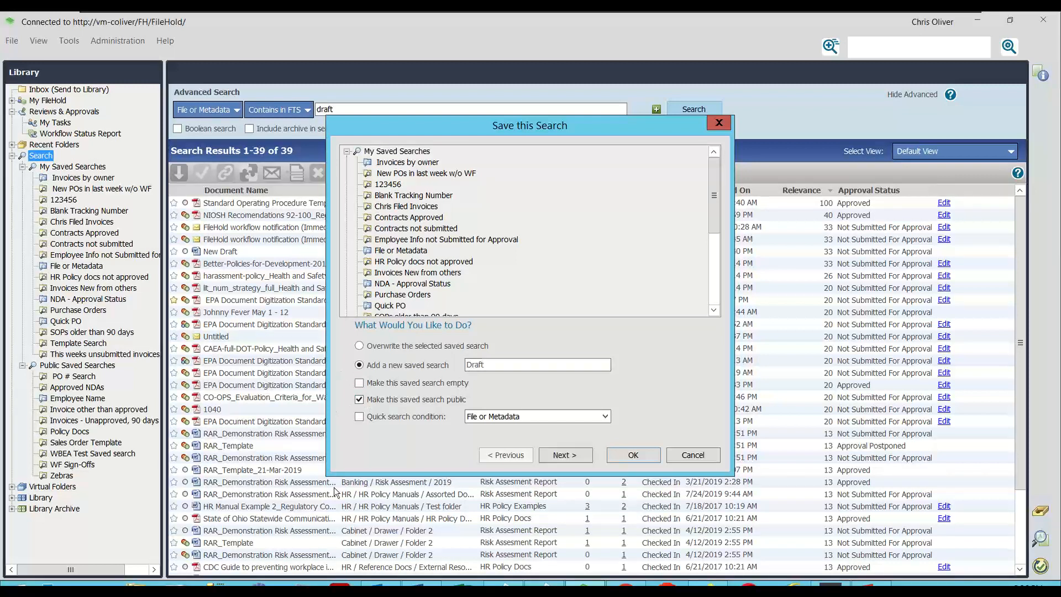
{"action": "left_click", "coordinate": [359, 417]}
{"action": "left_click", "coordinate": [633, 455]}
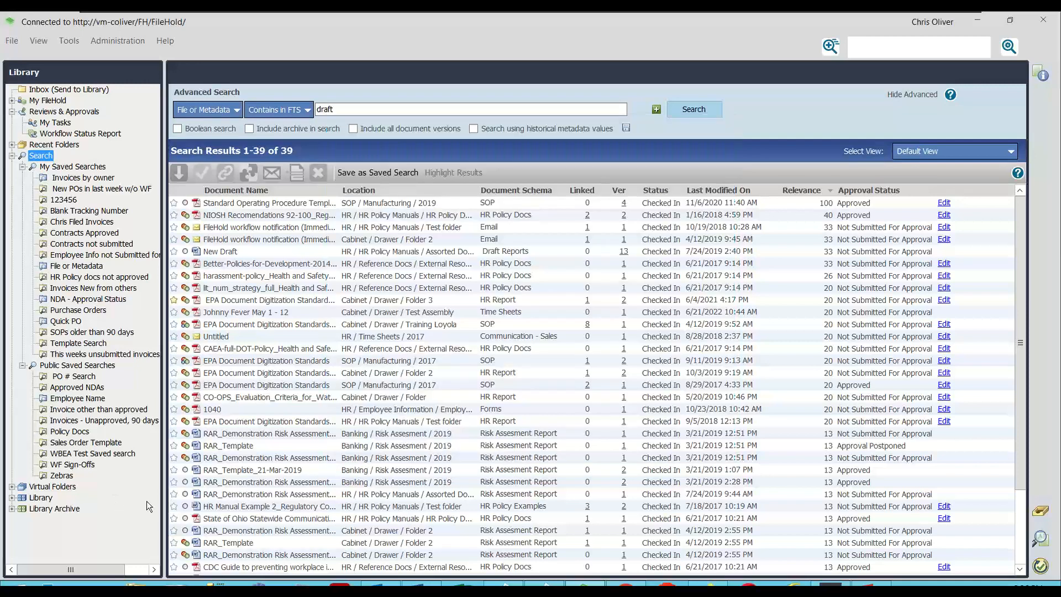
Run the public Draft quick search for "draft" from the toolbar search, and switch the toolbar search back to Ad hoc
{"action": "left_click", "coordinate": [62, 399]}
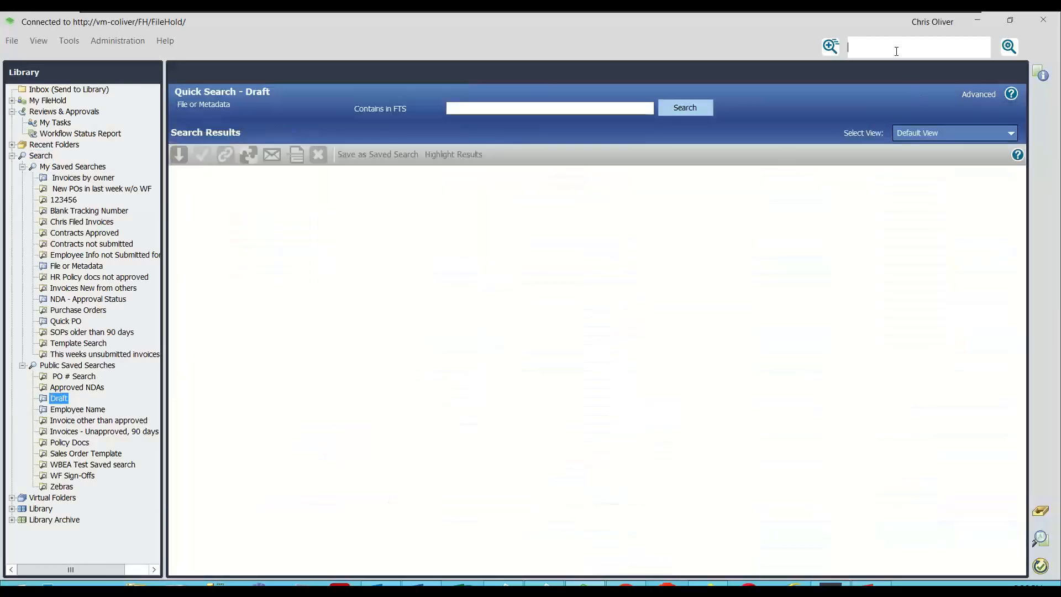
{"action": "type", "text": "draft"}
{"action": "left_click", "coordinate": [831, 47]}
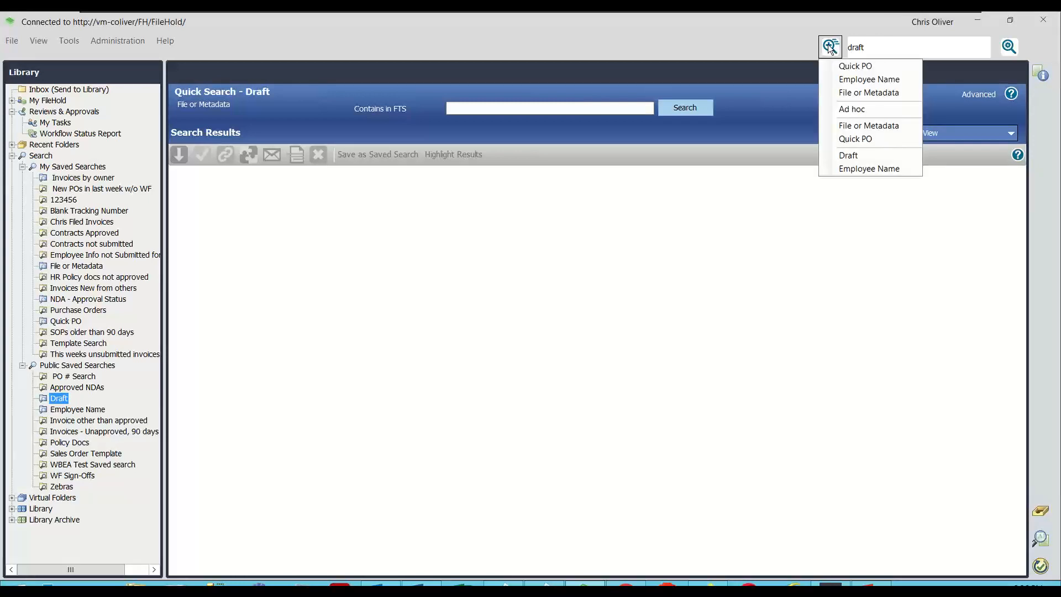
{"action": "left_click", "coordinate": [852, 155]}
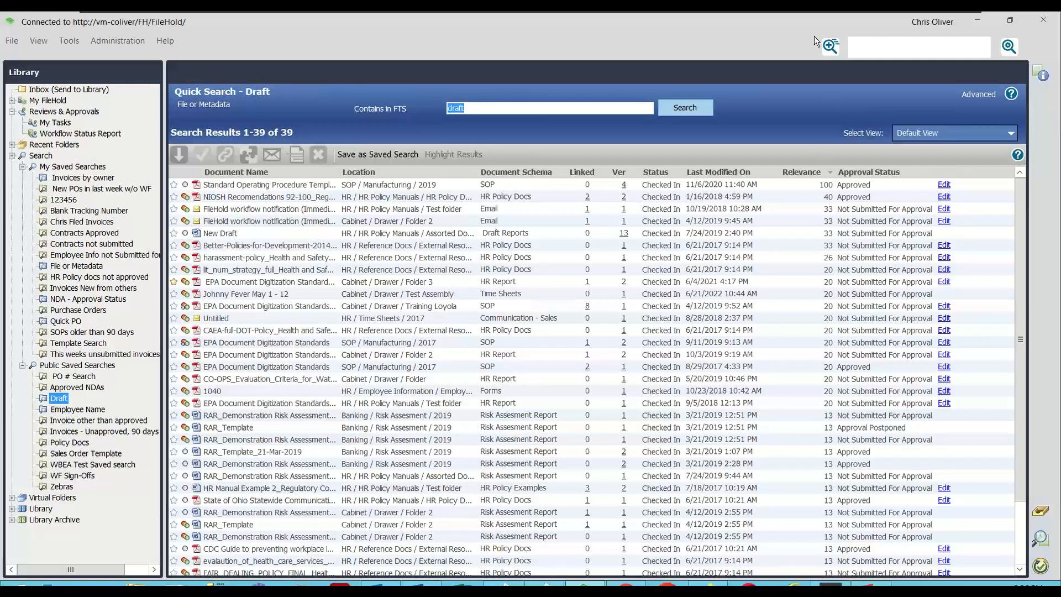
{"action": "left_click", "coordinate": [831, 47]}
{"action": "left_click", "coordinate": [850, 122]}
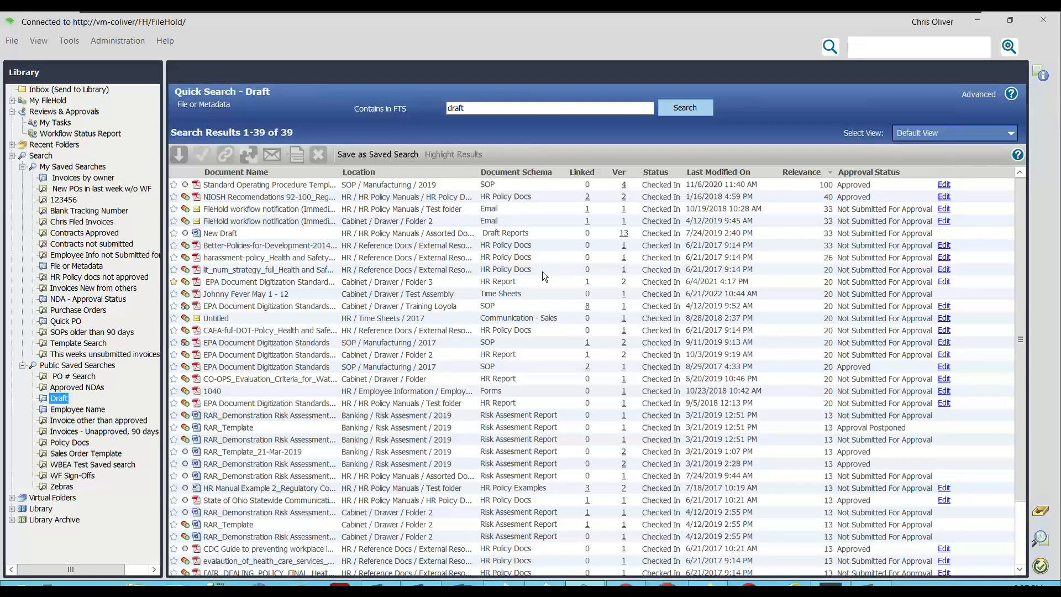
Open the FastFind preferences to review the enabled search methods and their shortcuts
{"action": "left_click", "coordinate": [14, 40]}
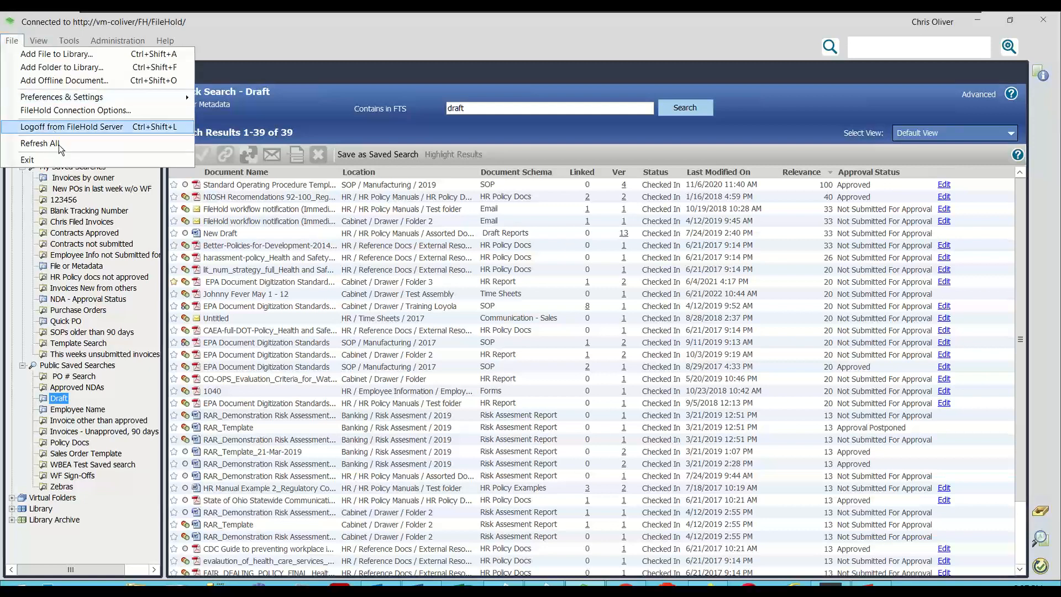
{"action": "mouse_move", "coordinate": [108, 100]}
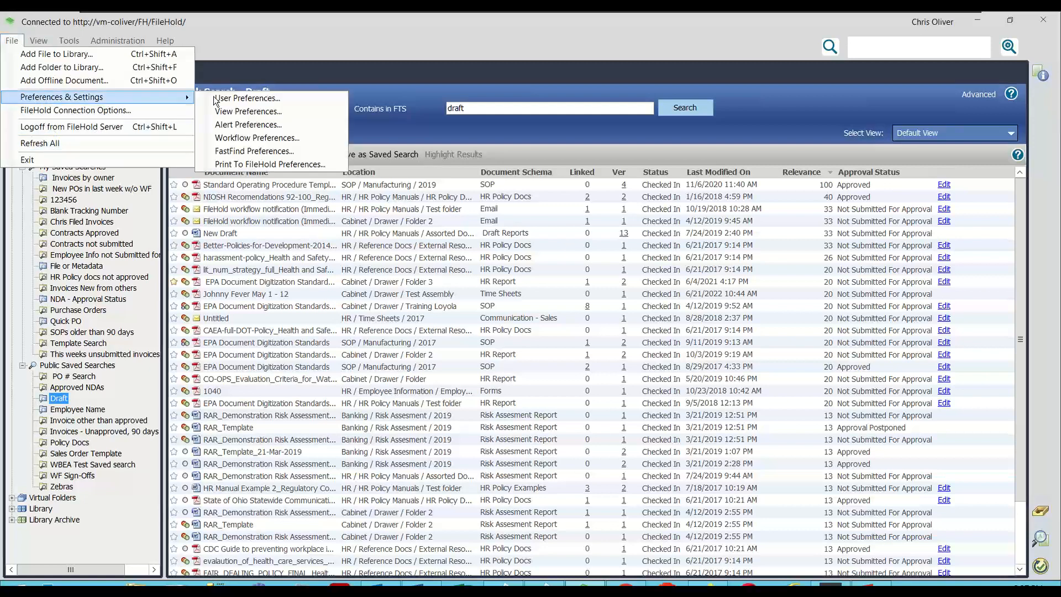
{"action": "left_click", "coordinate": [240, 151]}
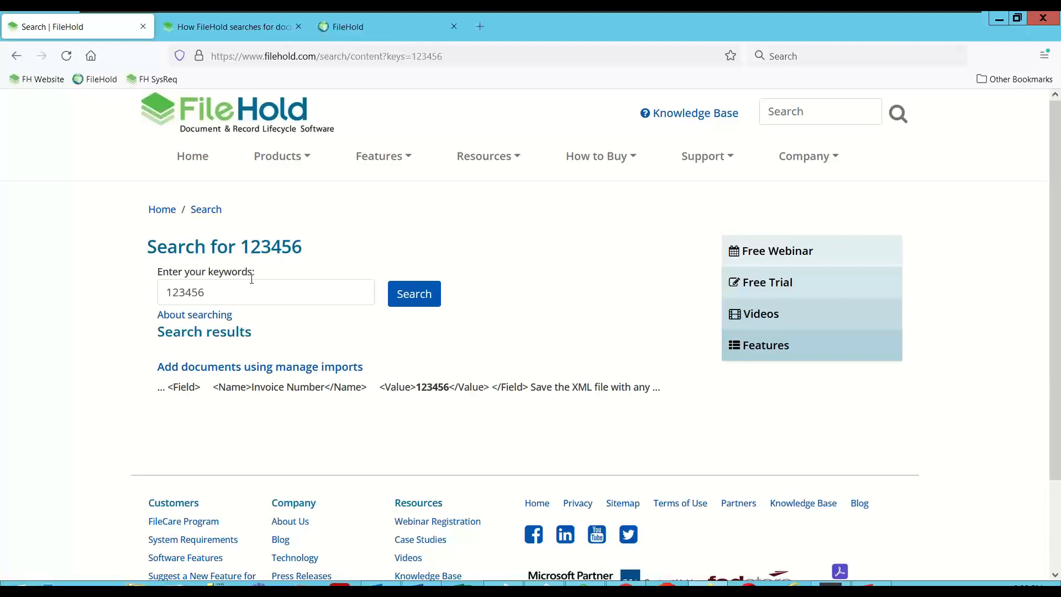
Select the number in the "Search for" heading of the FileHold website, run a FastFind selection search on it, and close the FastFind preferences
{"action": "double_click", "coordinate": [166, 285]}
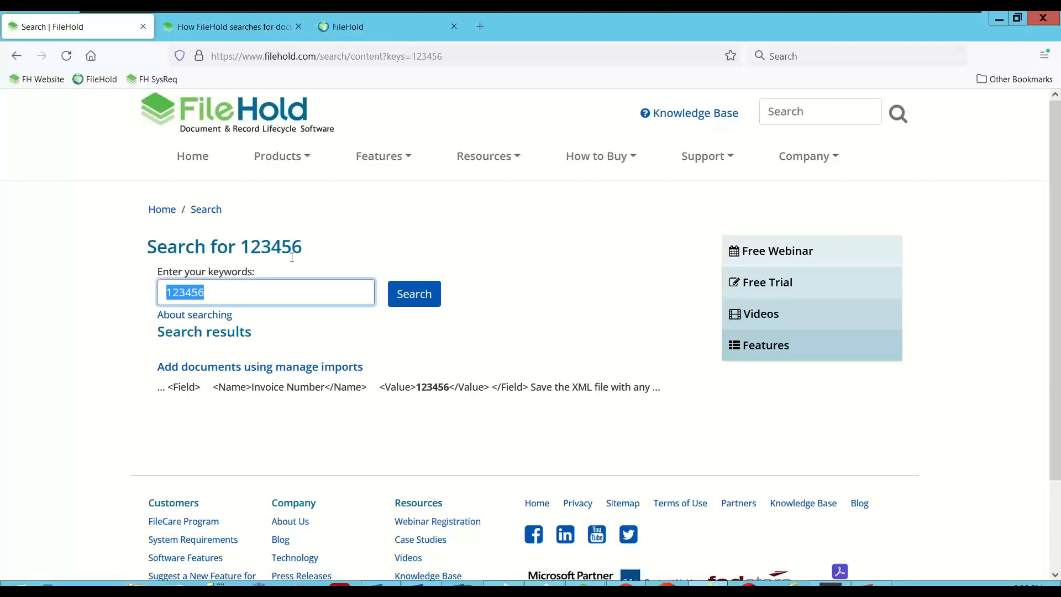
{"action": "left_click", "coordinate": [304, 239]}
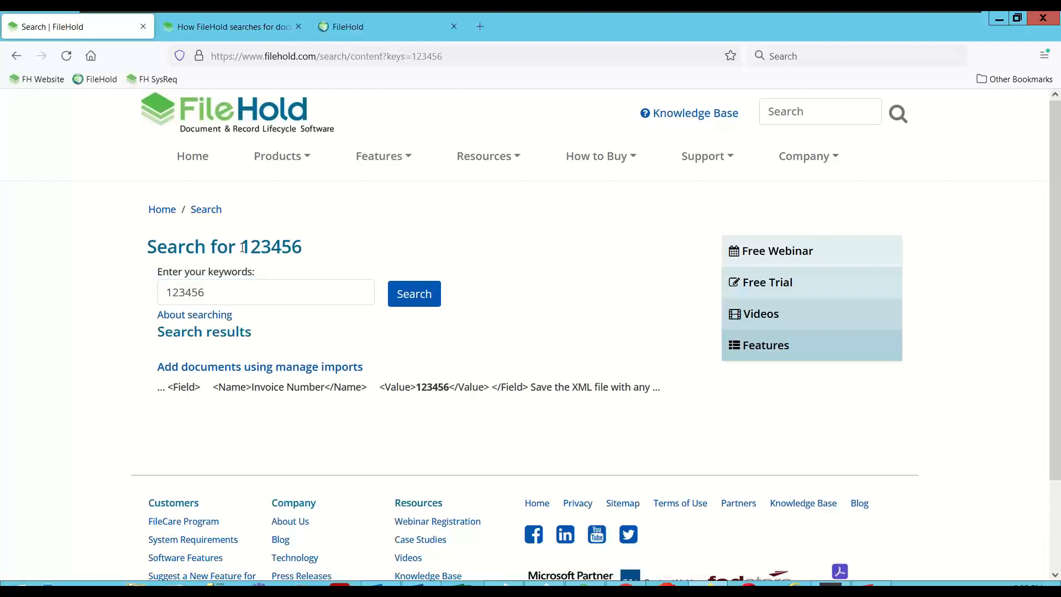
{"action": "left_click_drag", "start_coordinate": [241, 252], "coordinate": [303, 251]}
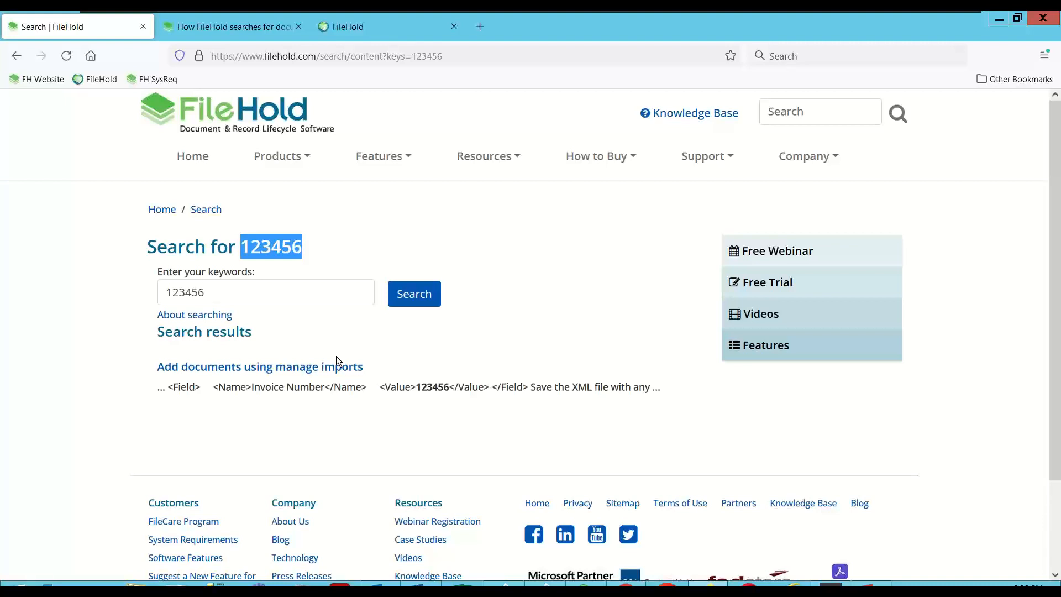
{"action": "key", "text": "ctrl+d"}
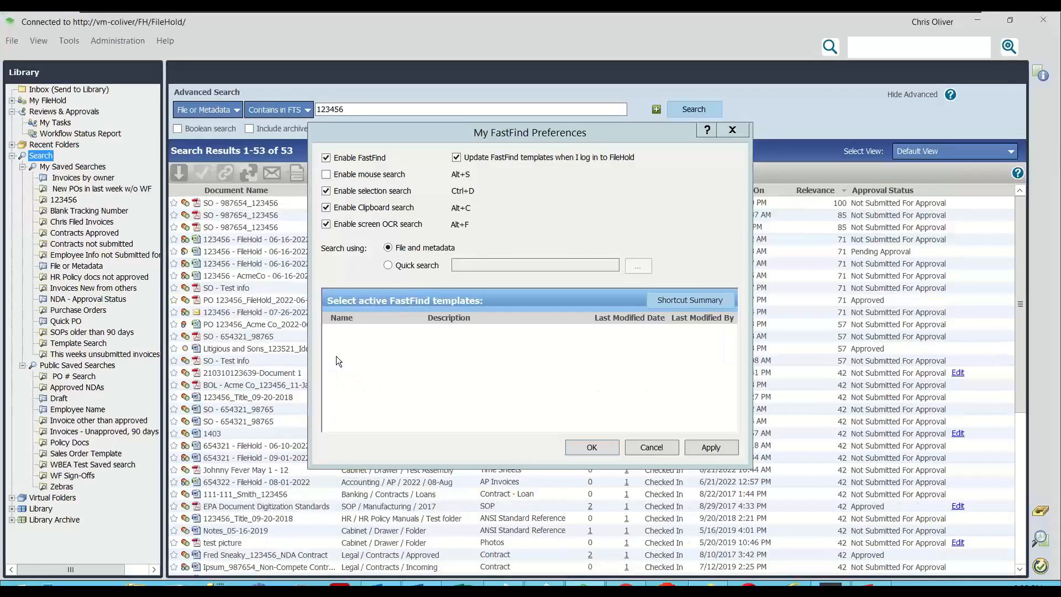
{"action": "left_click", "coordinate": [738, 129]}
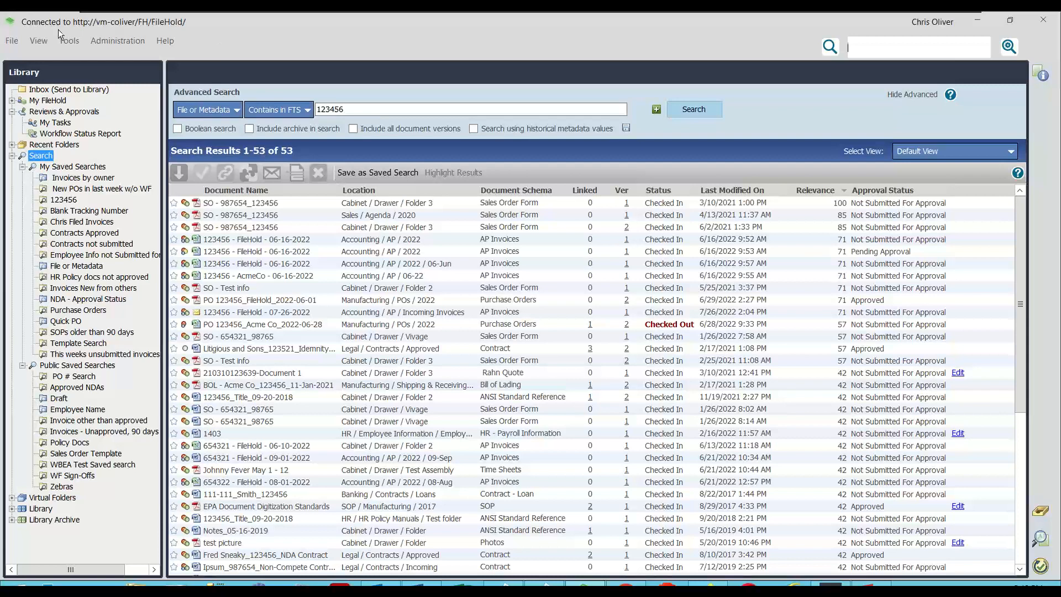
Set FastFind to search using the public Draft quick search and save the preferences
{"action": "left_click", "coordinate": [12, 41]}
{"action": "mouse_move", "coordinate": [61, 98]}
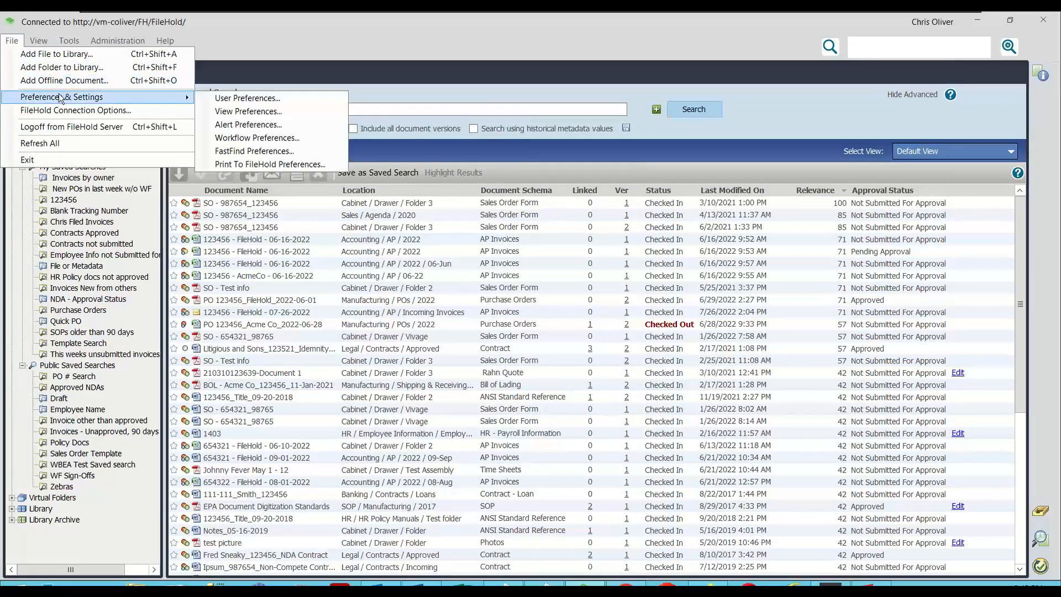
{"action": "left_click", "coordinate": [249, 153]}
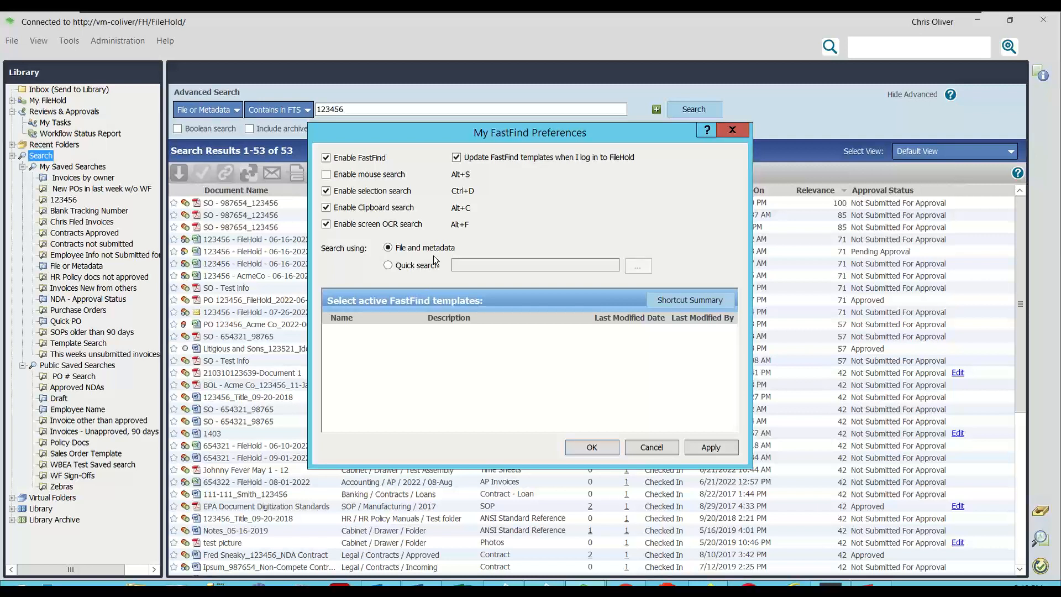
{"action": "left_click", "coordinate": [389, 265]}
{"action": "left_click", "coordinate": [640, 267]}
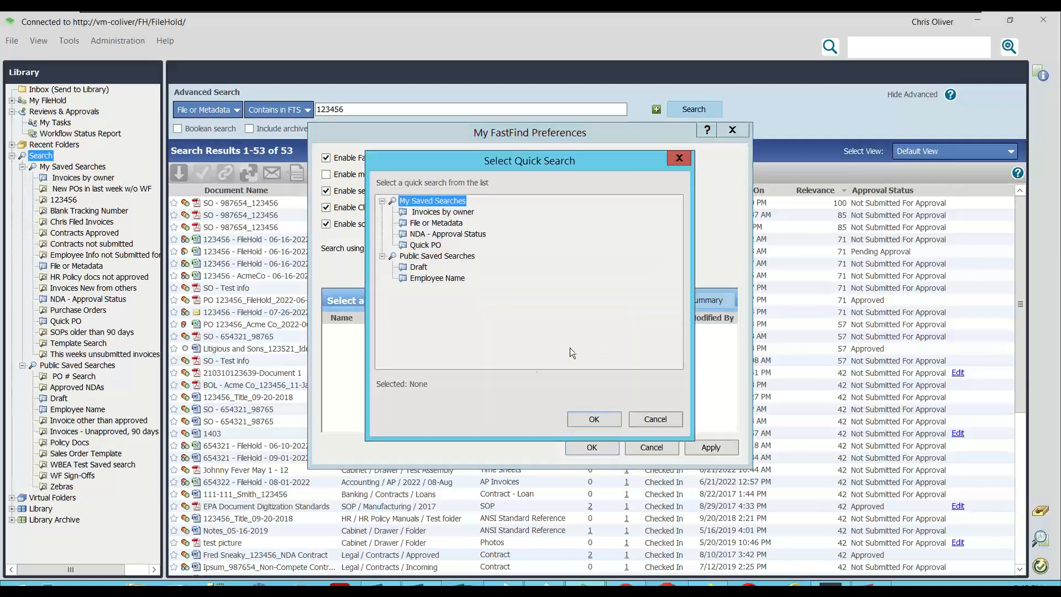
{"action": "left_click", "coordinate": [419, 267]}
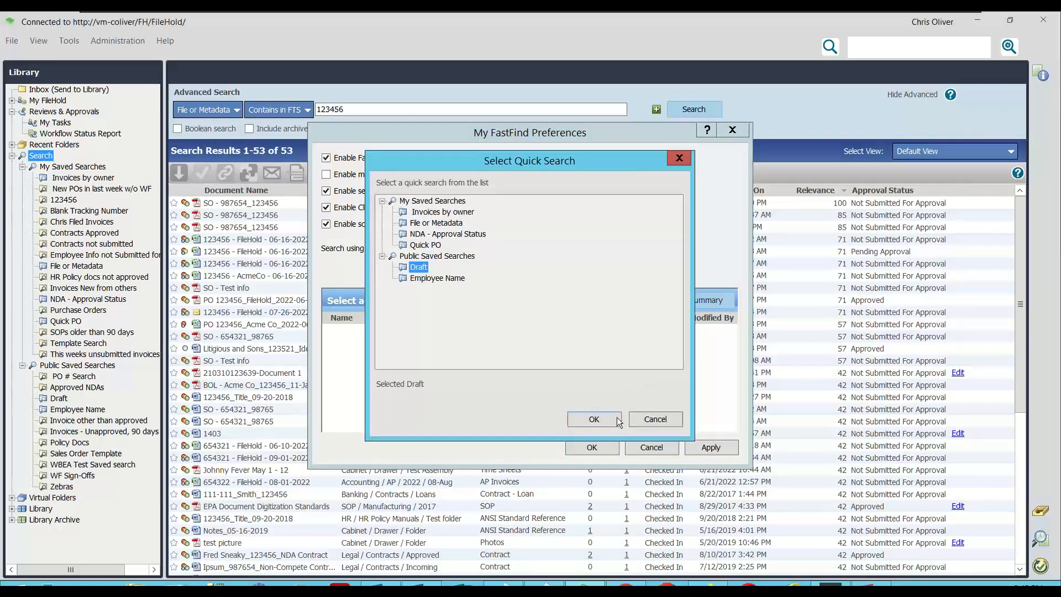
{"action": "left_click", "coordinate": [594, 418]}
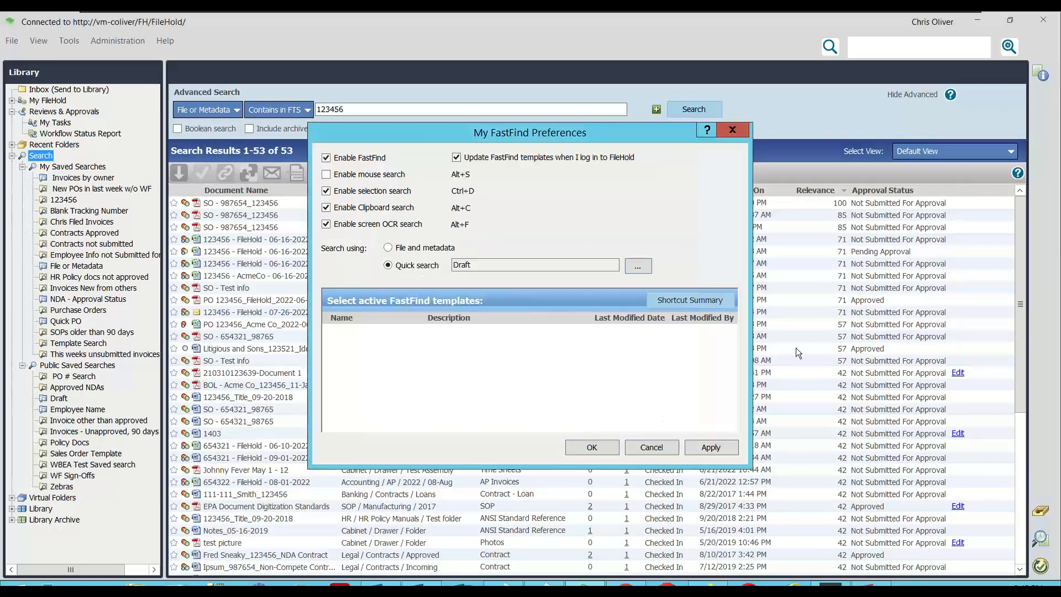
{"action": "left_click", "coordinate": [605, 451]}
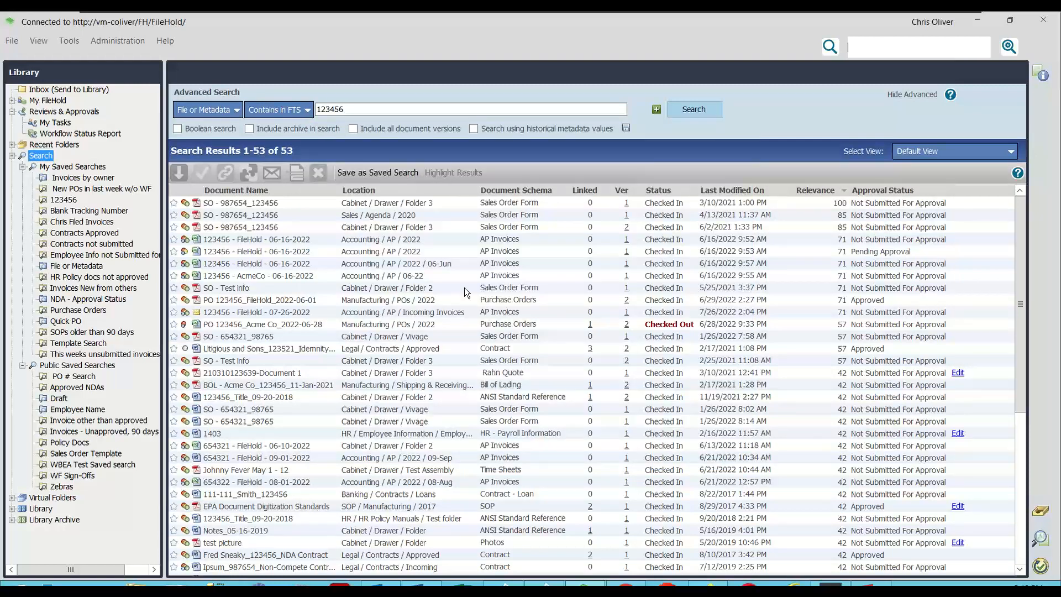
Show the empty Inbox, switch to Firefox, and search Google for "draft" in a new tab
{"action": "left_click", "coordinate": [60, 89]}
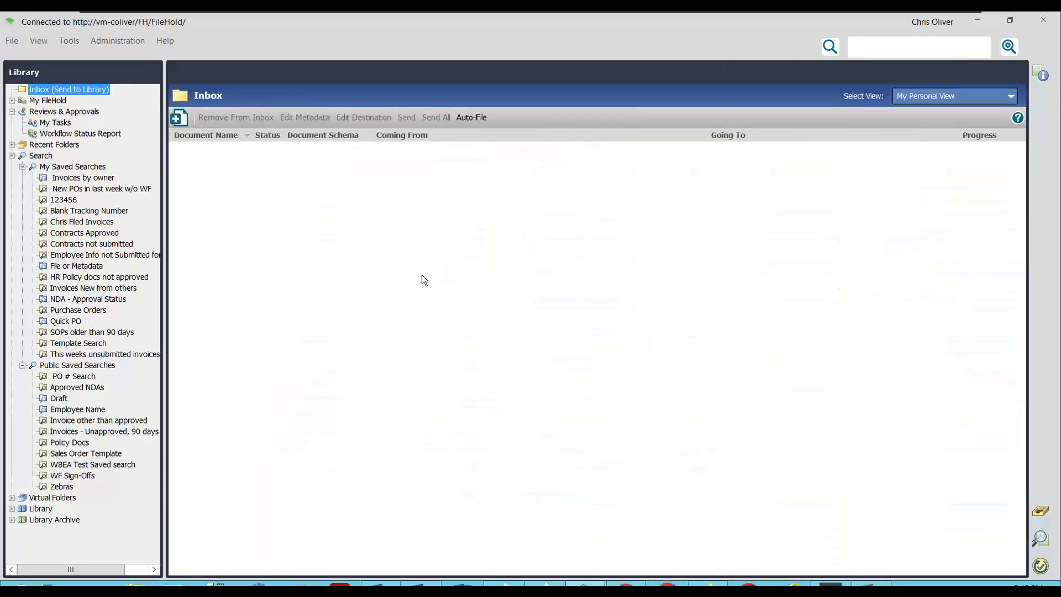
{"action": "left_click", "coordinate": [708, 583]}
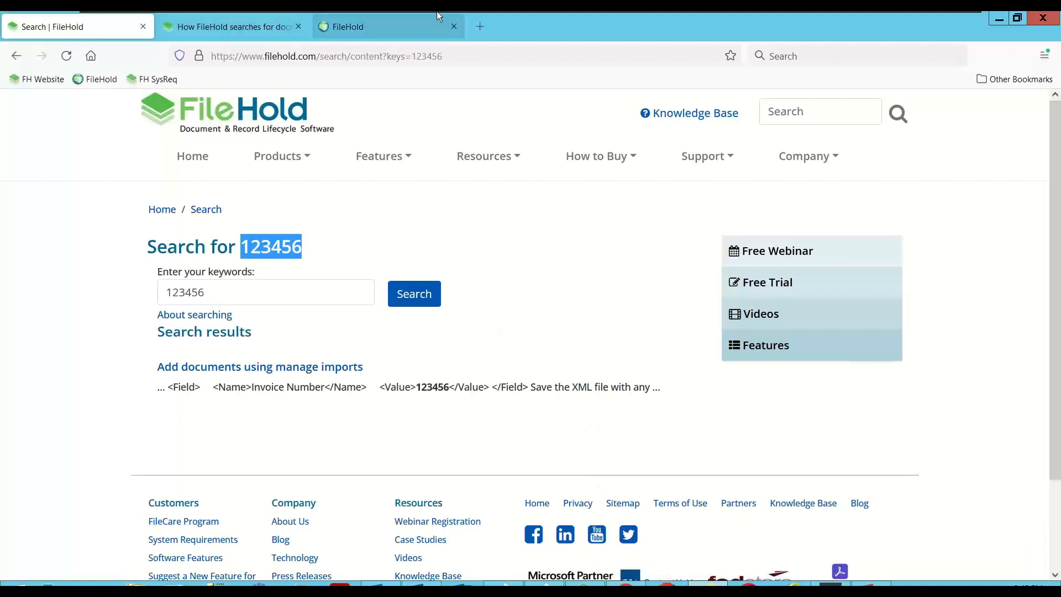
{"action": "left_click", "coordinate": [477, 29]}
{"action": "type", "text": "draft"}
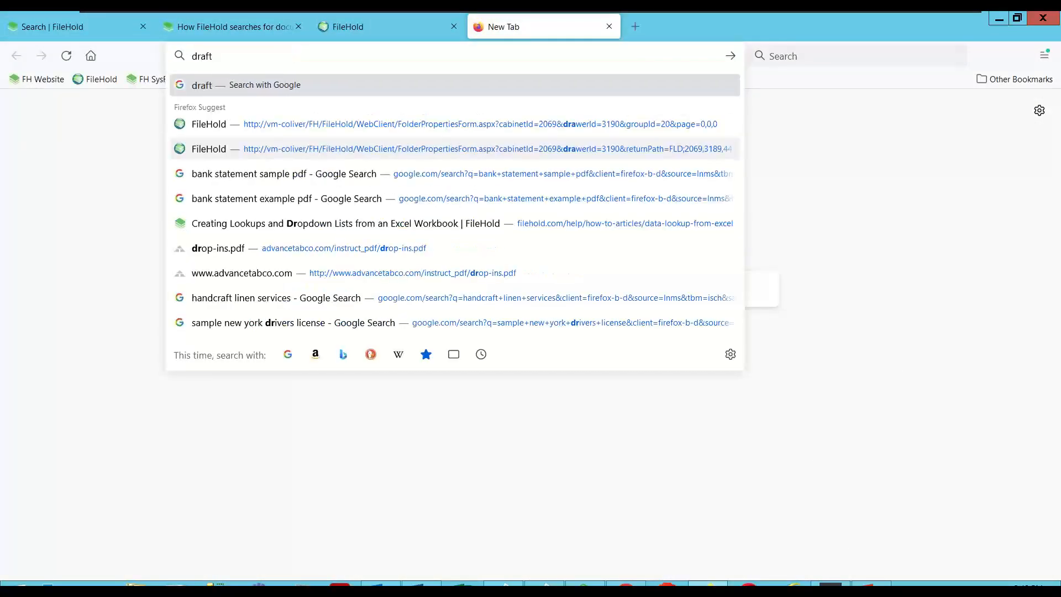
{"action": "key", "text": "Return"}
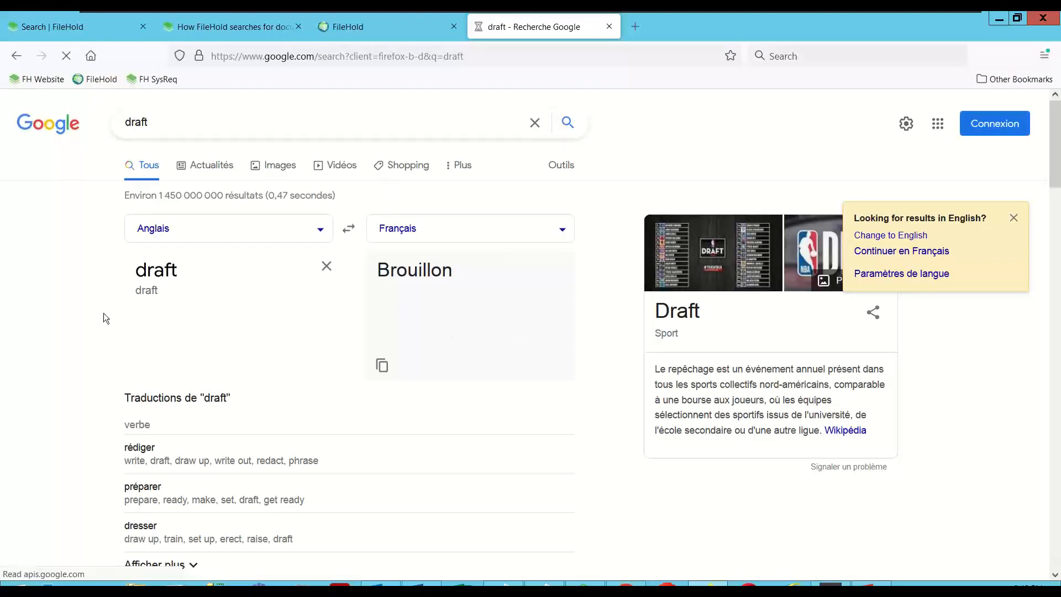
Select the word "draft" in the Google translation box and run a FastFind selection search on it
{"action": "scroll", "coordinate": [104, 314], "scroll_direction": "down", "scroll_amount": 4}
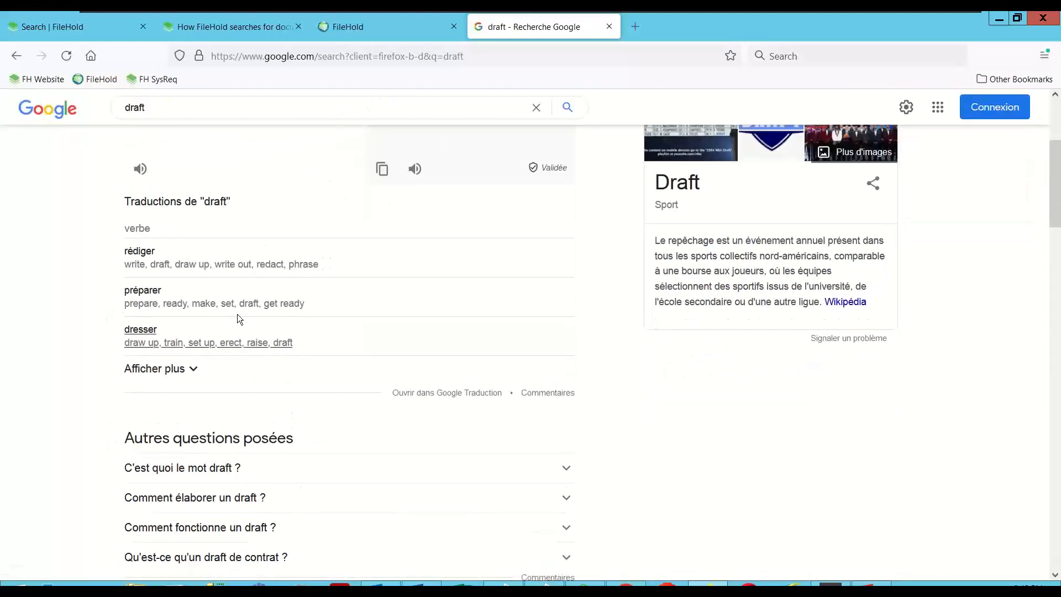
{"action": "scroll", "coordinate": [78, 301], "scroll_direction": "up", "scroll_amount": 4}
{"action": "left_click_drag", "start_coordinate": [127, 263], "coordinate": [194, 277]}
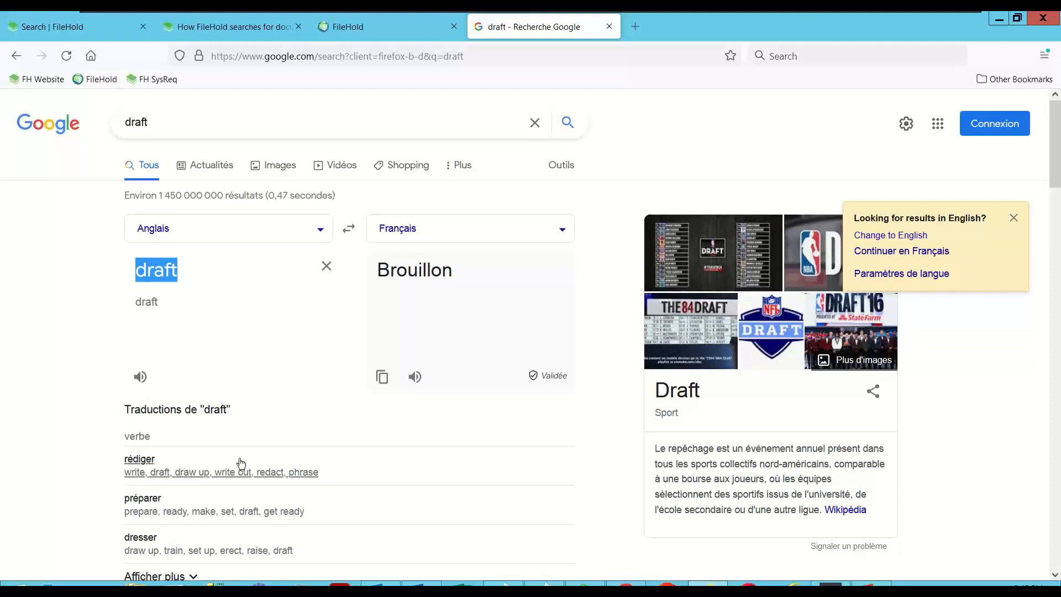
{"action": "key", "text": "alt+Tab"}
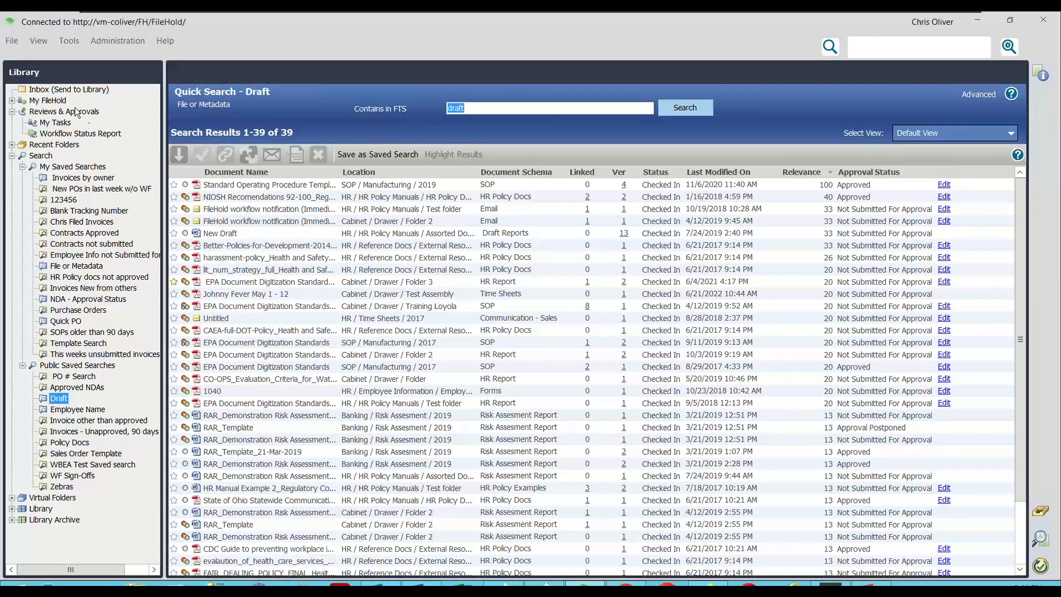
Set the FastFind preferences to search using File and metadata
{"action": "left_click", "coordinate": [11, 41]}
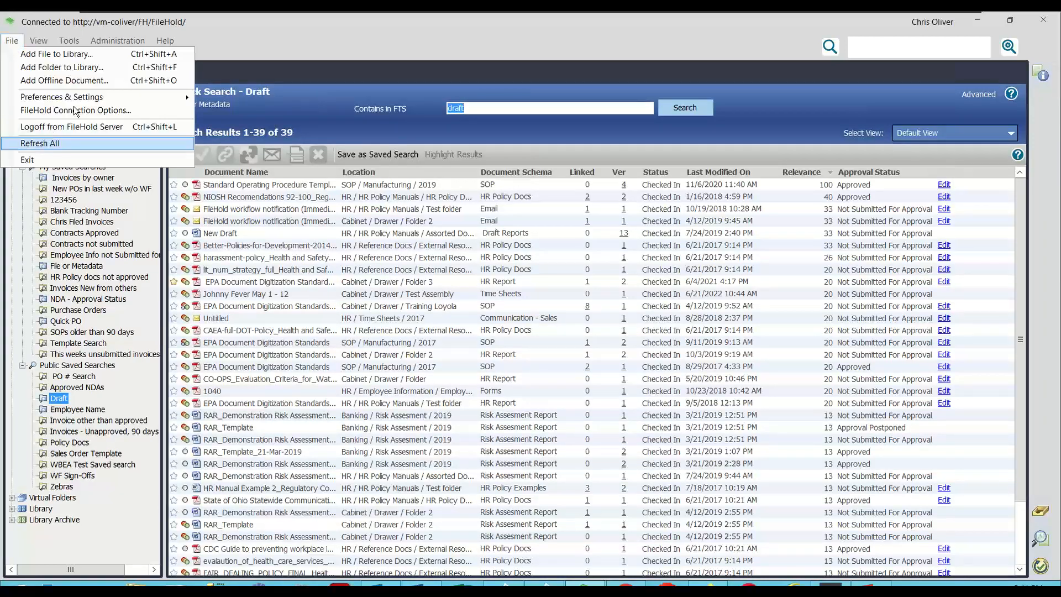
{"action": "mouse_move", "coordinate": [85, 103]}
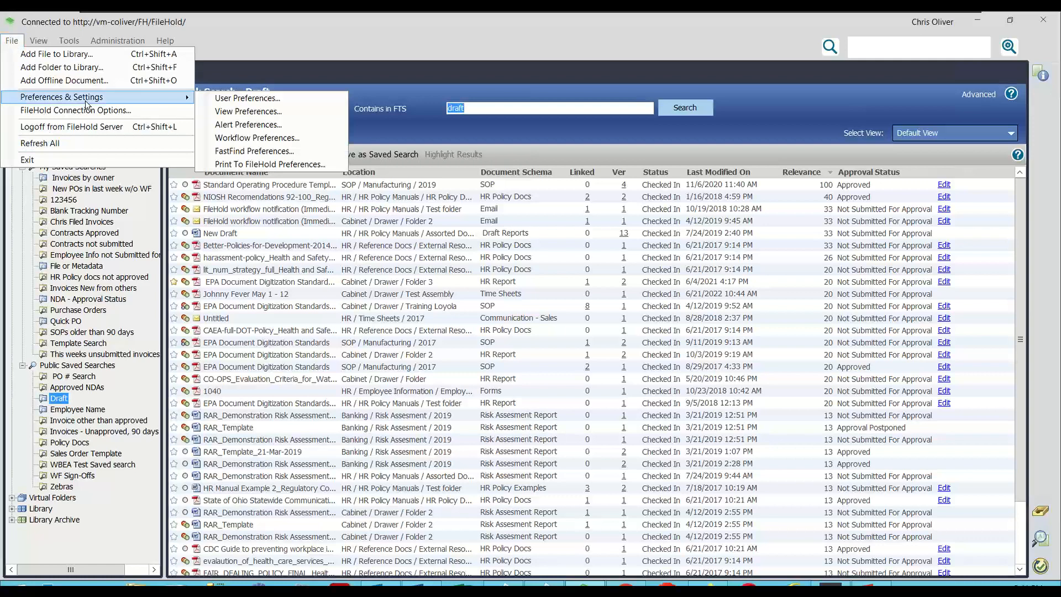
{"action": "left_click", "coordinate": [278, 154]}
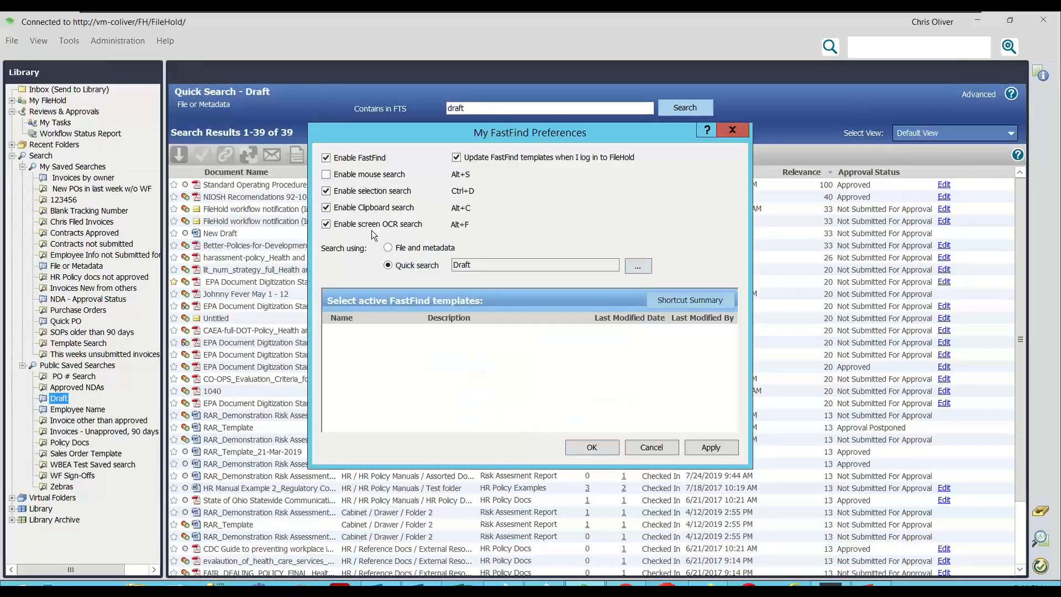
{"action": "left_click", "coordinate": [388, 248]}
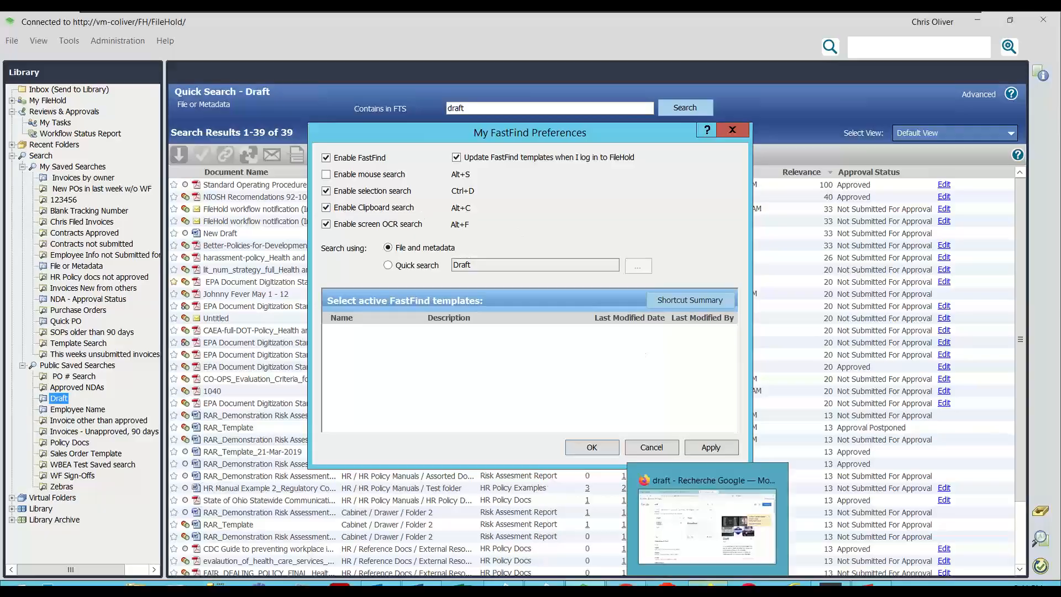
Switch to Firefox, run a FastFind search on "123456" from the FileHold website's search page, and close the FastFind preferences
{"action": "left_click", "coordinate": [708, 584]}
{"action": "left_click", "coordinate": [425, 29]}
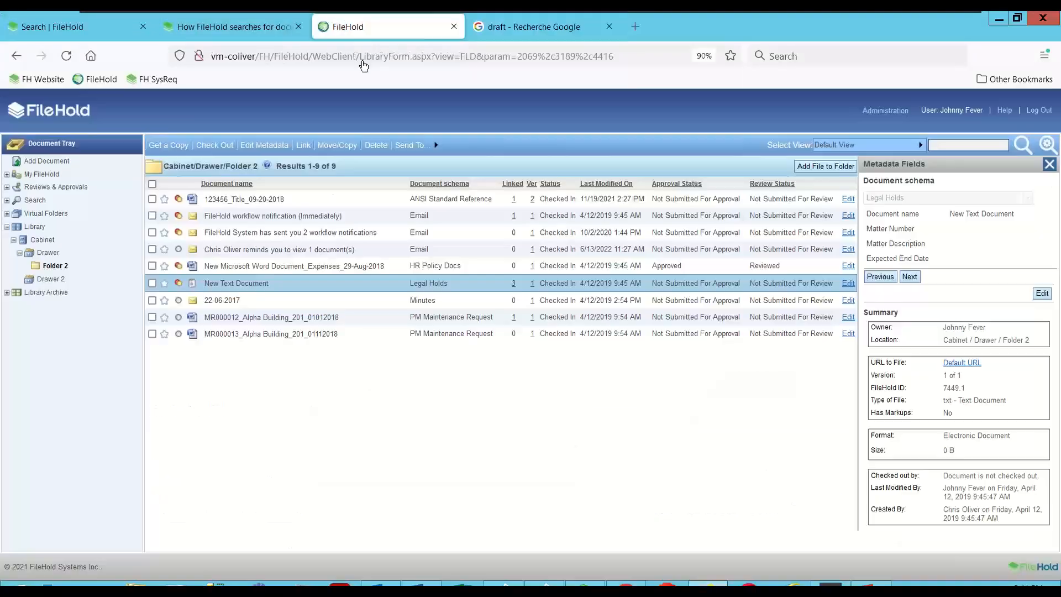
{"action": "left_click", "coordinate": [555, 21]}
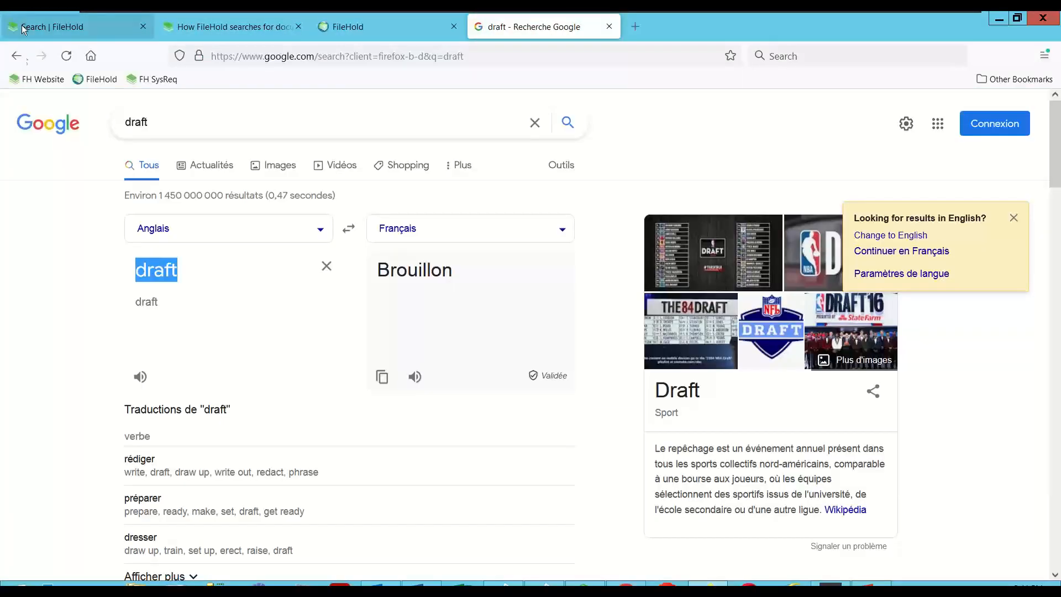
{"action": "left_click", "coordinate": [9, 61]}
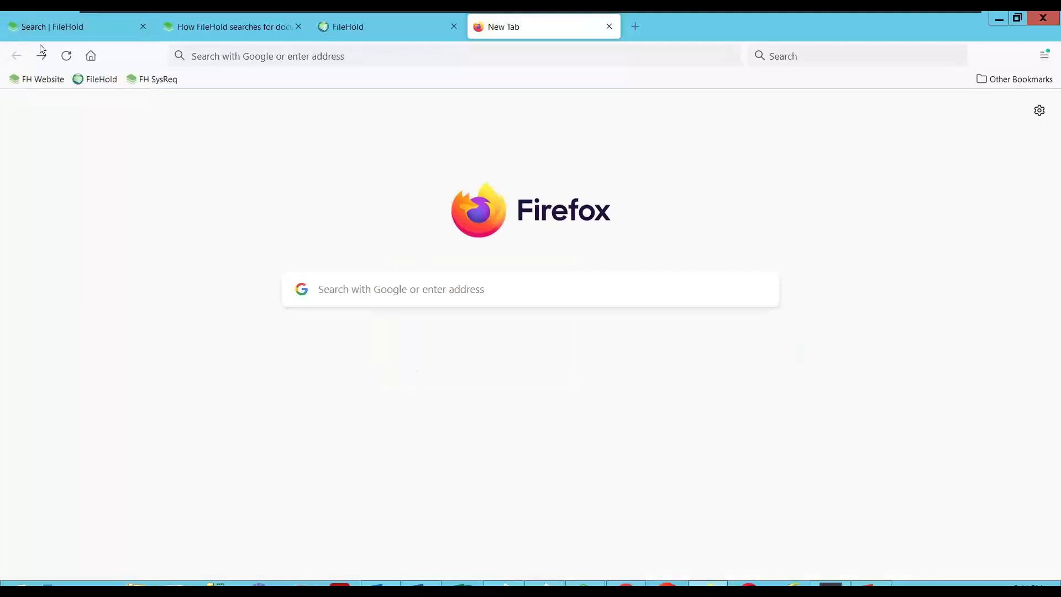
{"action": "left_click", "coordinate": [324, 18]}
{"action": "left_click", "coordinate": [90, 17]}
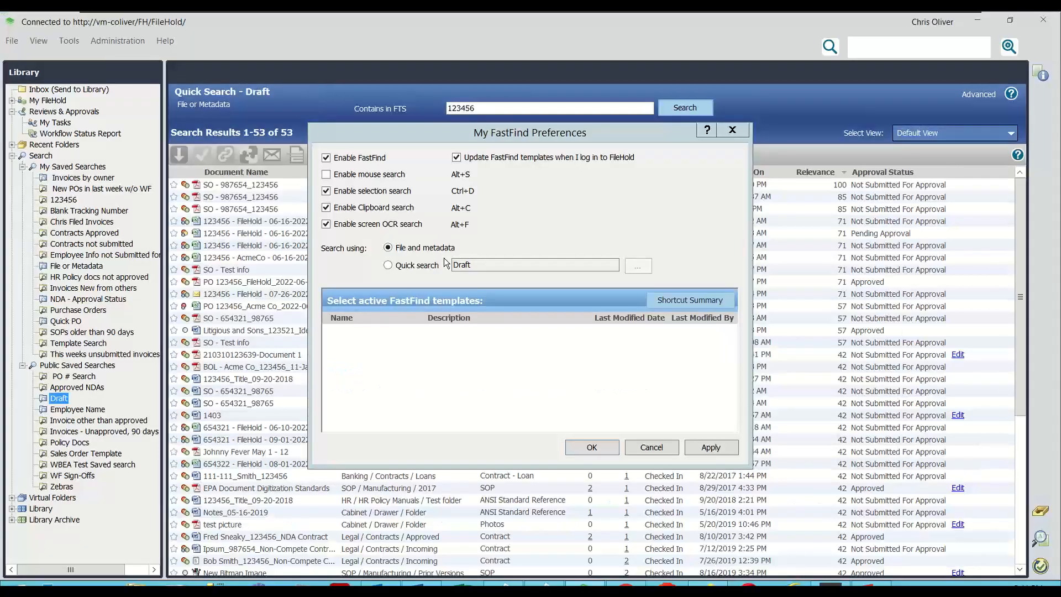
{"action": "left_click", "coordinate": [742, 130]}
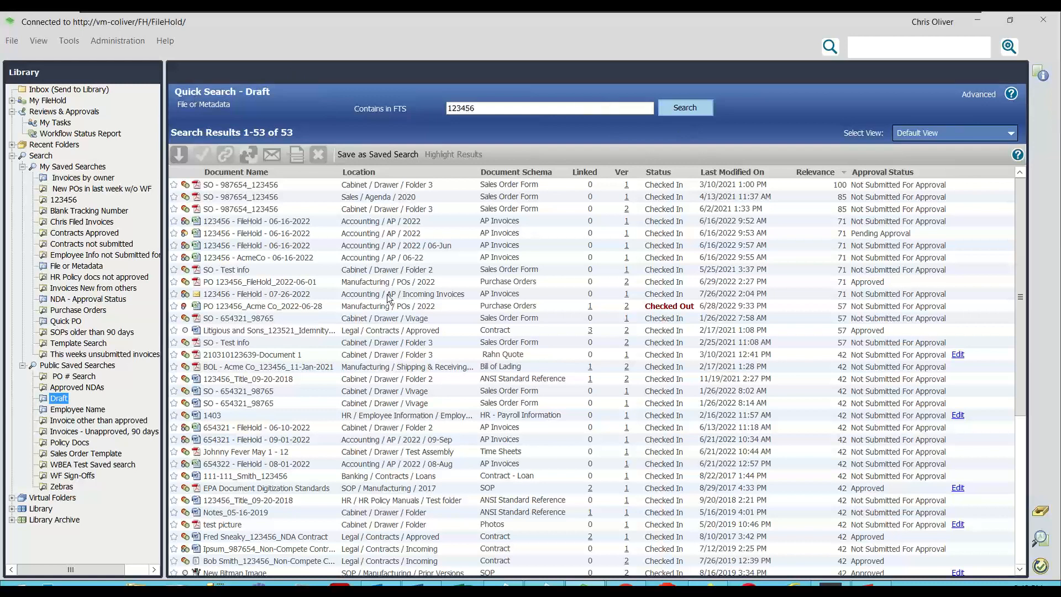
{"action": "left_click", "coordinate": [12, 41]}
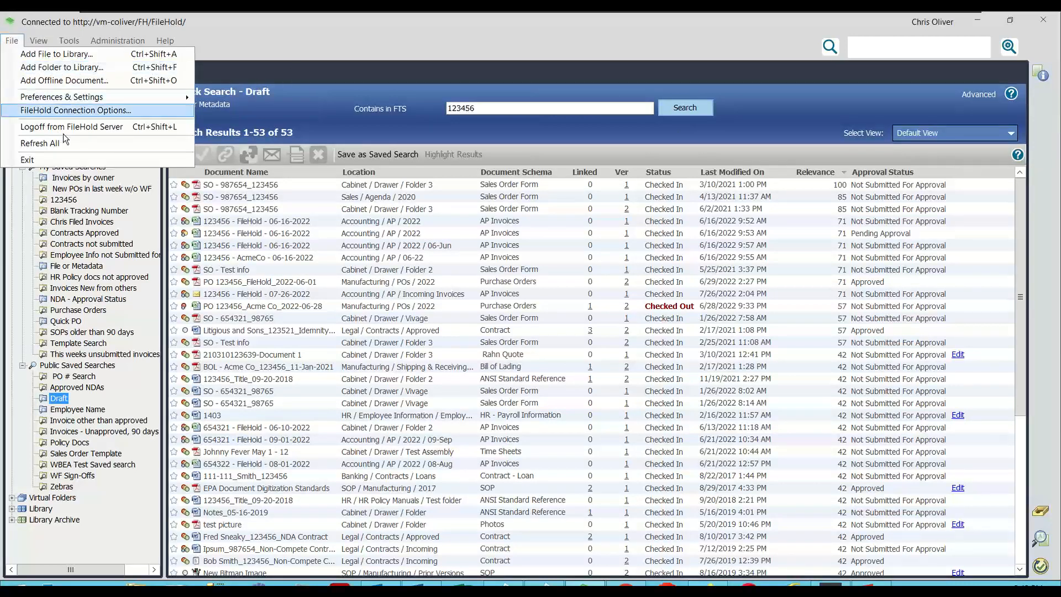
{"action": "mouse_move", "coordinate": [83, 98]}
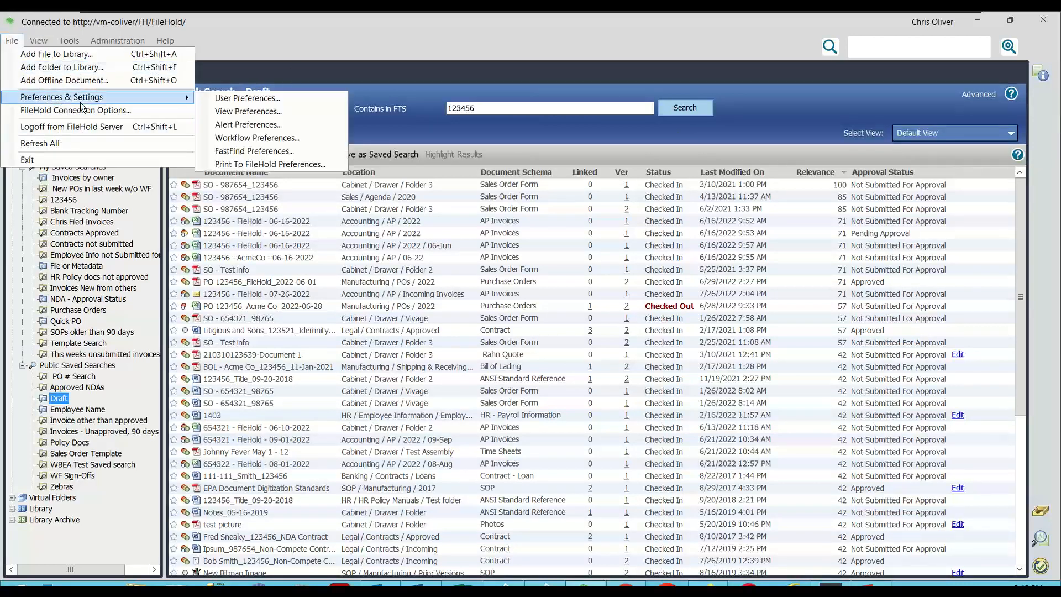
{"action": "left_click", "coordinate": [266, 150]}
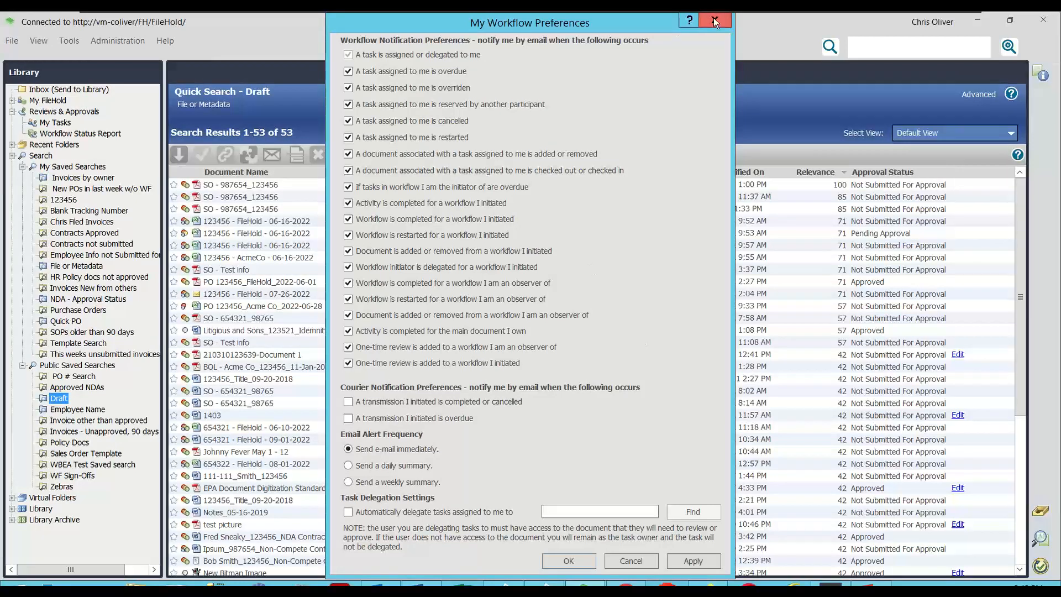
{"action": "left_click", "coordinate": [728, 22]}
Set FastFind to search using File and metadata instead of the Draft quick search and save the preferences
{"action": "left_click", "coordinate": [11, 40]}
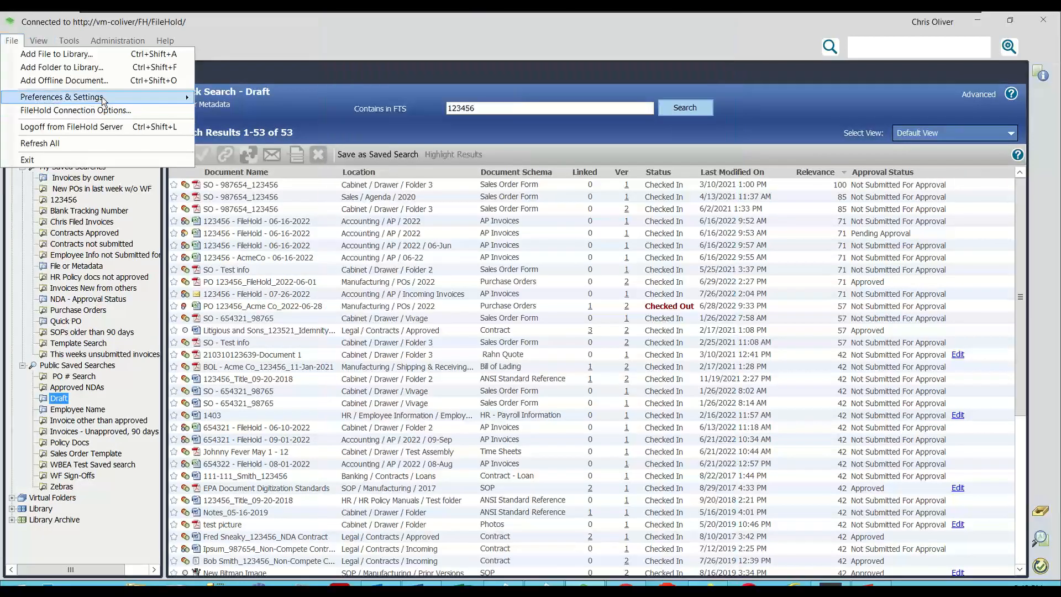
{"action": "mouse_move", "coordinate": [83, 97]}
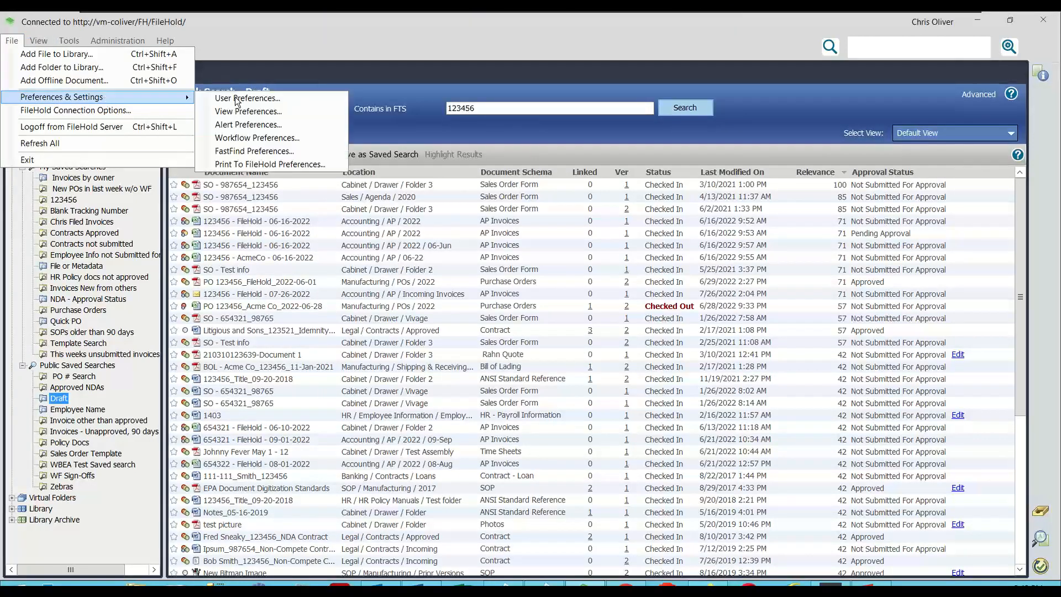
{"action": "left_click", "coordinate": [258, 151]}
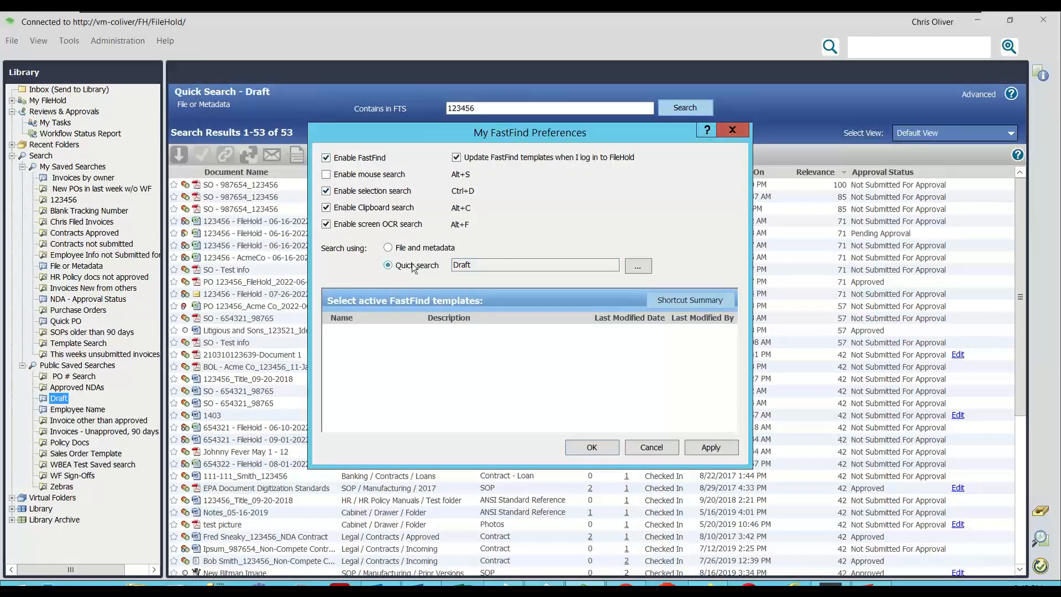
{"action": "left_click", "coordinate": [388, 248]}
{"action": "left_click", "coordinate": [592, 448]}
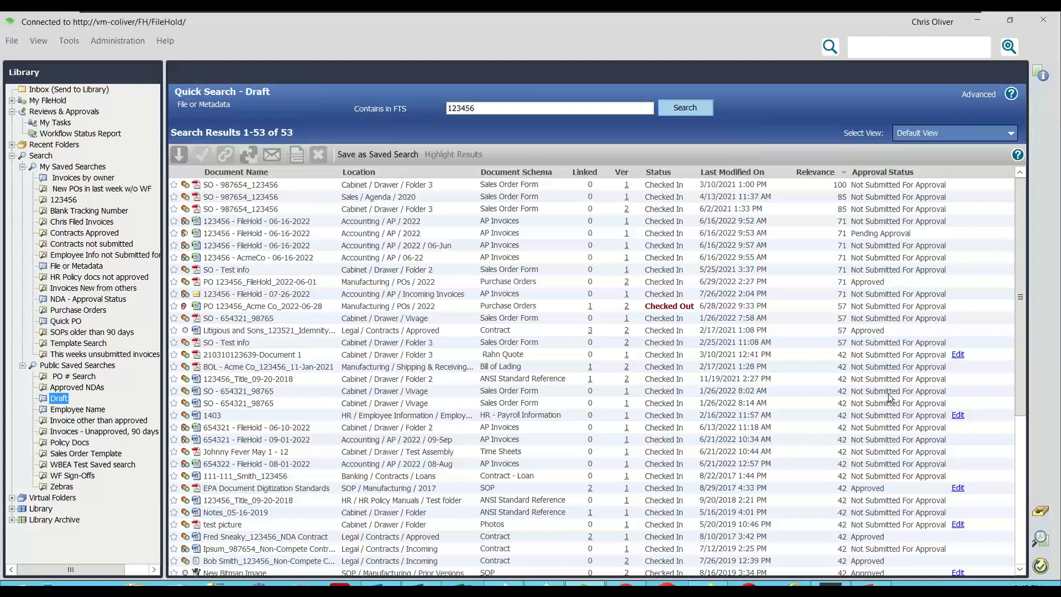
Reopen the FastFind preferences to check the search method and apply them
{"action": "left_click", "coordinate": [12, 41]}
{"action": "mouse_move", "coordinate": [104, 99]}
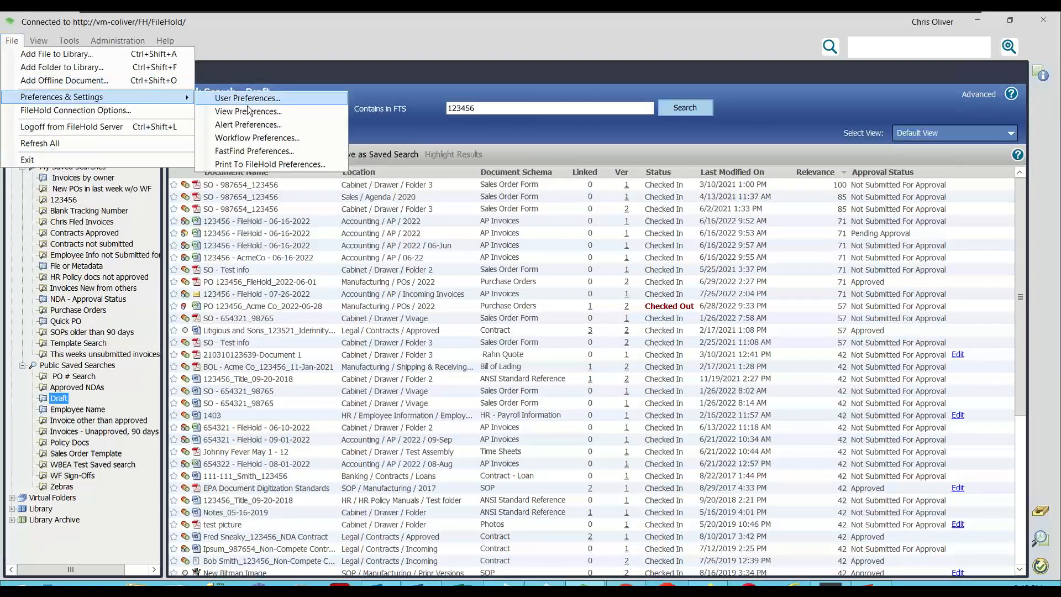
{"action": "left_click", "coordinate": [265, 157]}
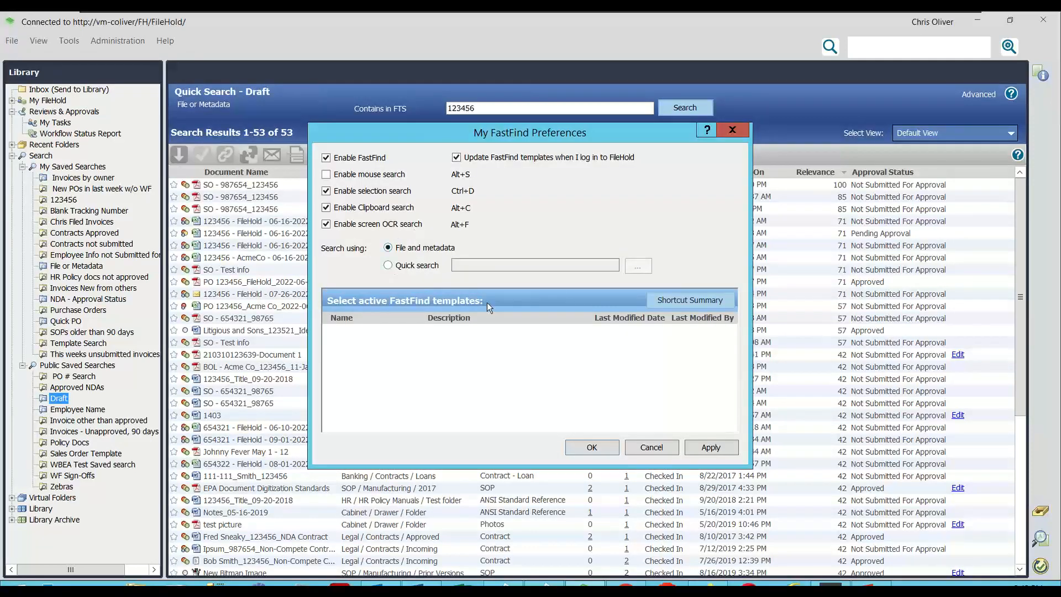
{"action": "left_click", "coordinate": [711, 451]}
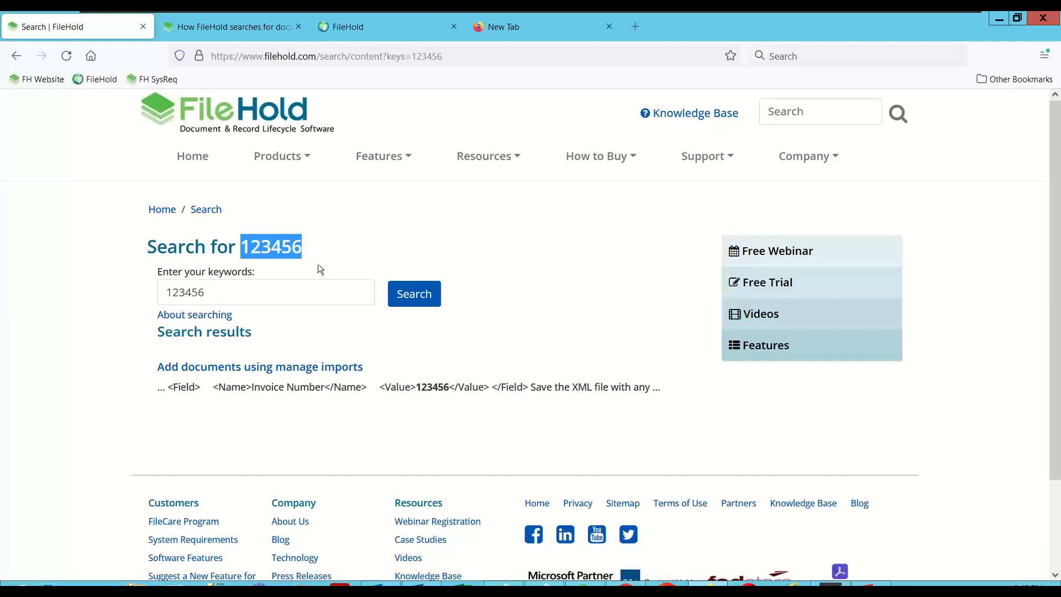
Run a FastFind search on "123456" from the website's search heading in Firefox and view the matches in FileHold's advanced search
{"action": "key", "text": "ctrl+l"}
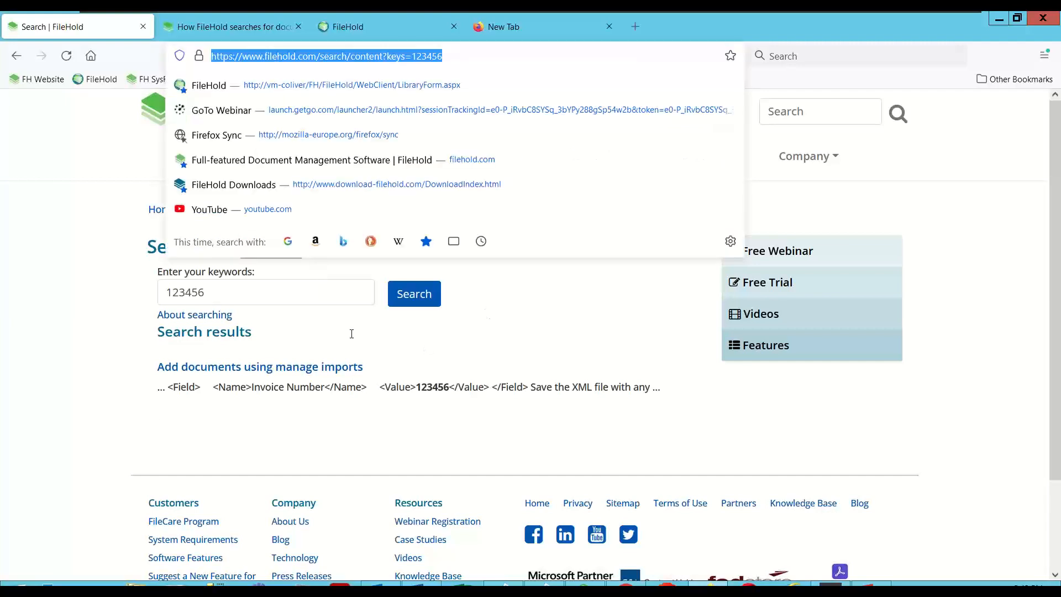
{"action": "left_click", "coordinate": [331, 331]}
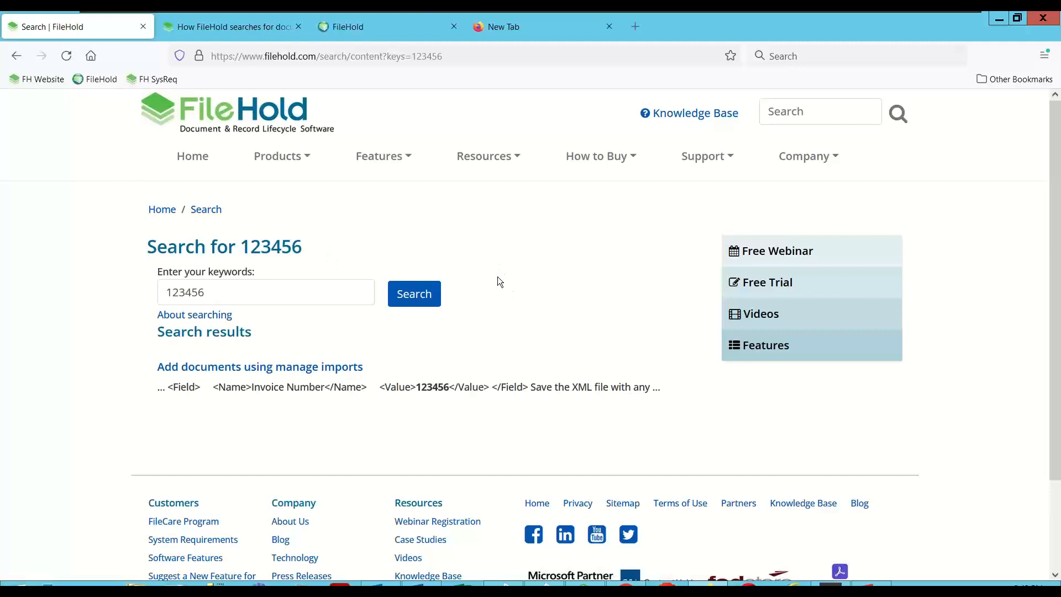
{"action": "key", "text": "alt"}
{"action": "key", "text": "alt+Tab"}
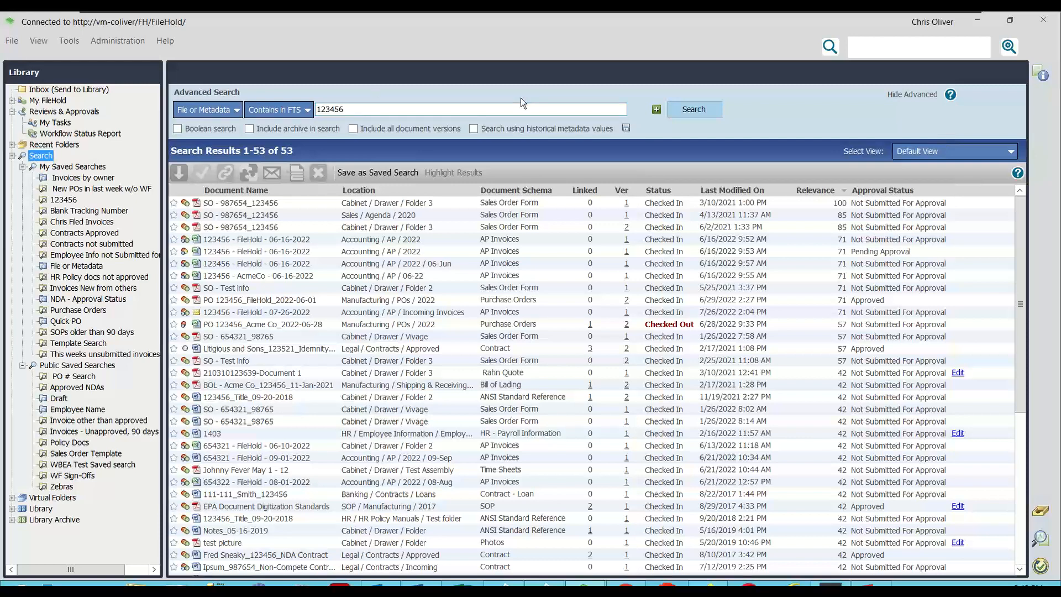
{"action": "mouse_move", "coordinate": [575, 11]}
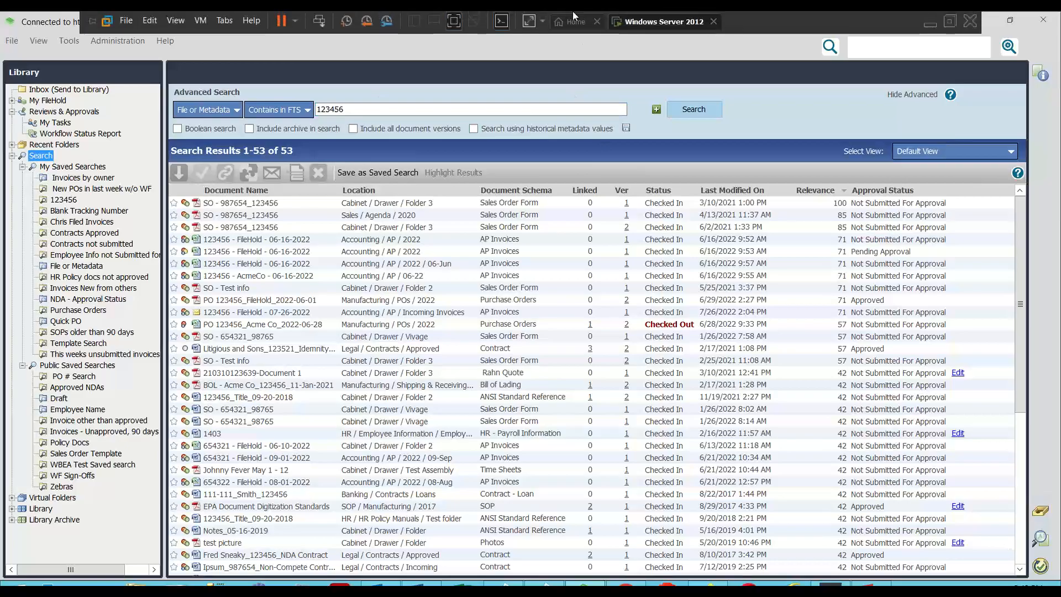